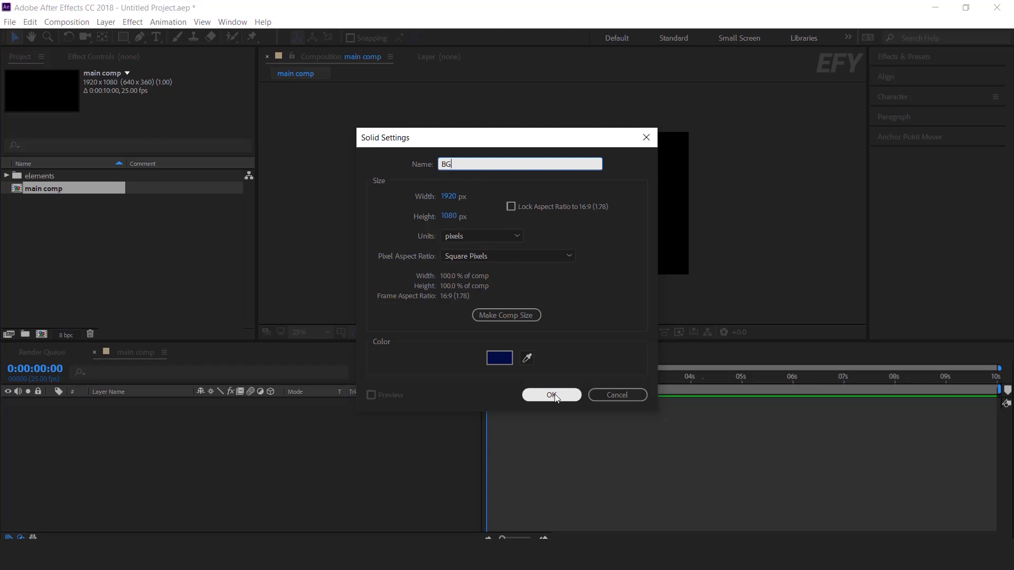
Step: Create the full-composition solid named BG and apply the Gradient Ramp effect to it
left_click(553, 396)
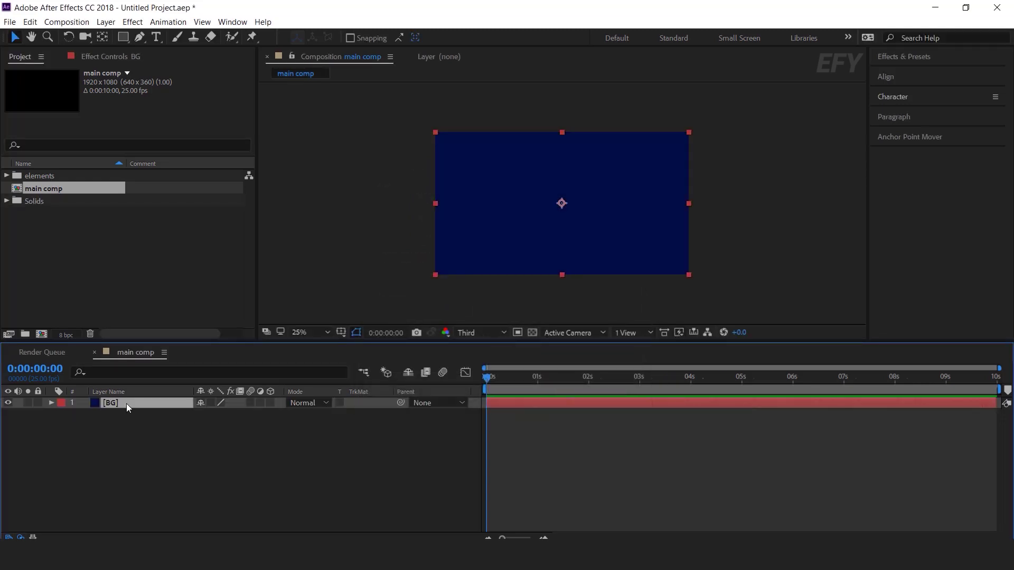
key("ctrl+space")
type("gra")
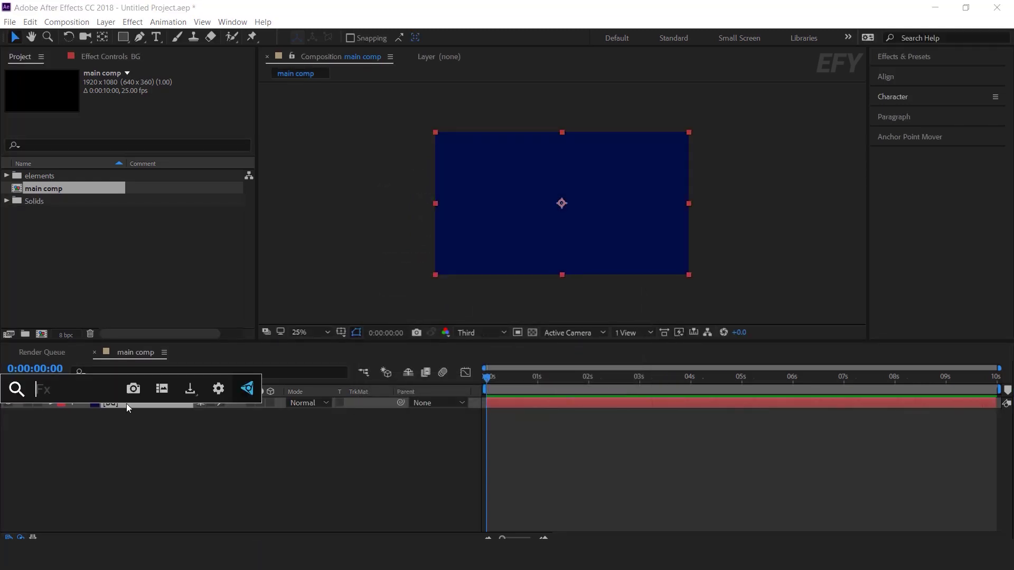
key("Return")
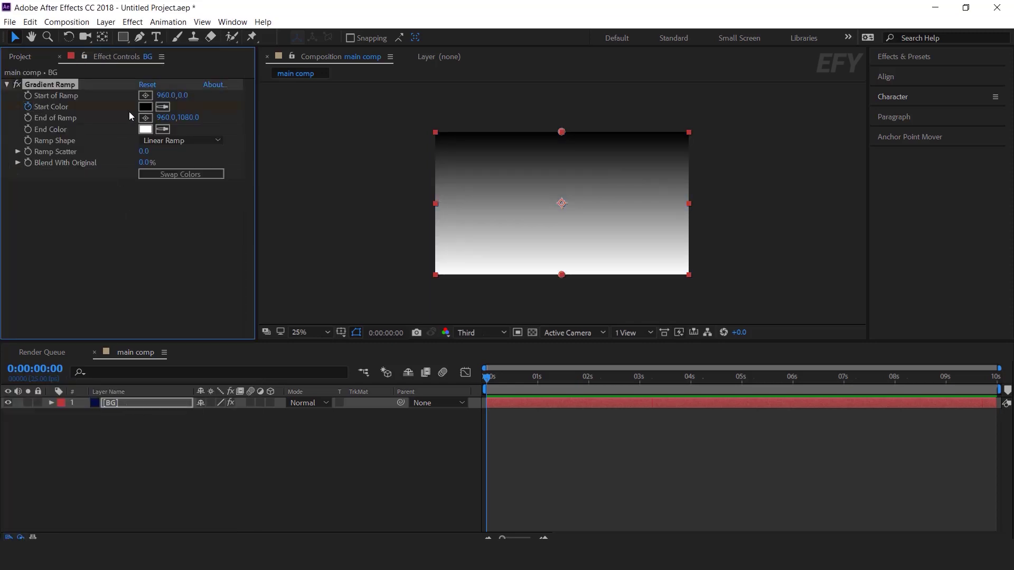
Step: Set the BG gradient's start color to dark blue 02002F
left_click(145, 107)
left_click(369, 295)
left_click_drag(342, 296, 356, 335)
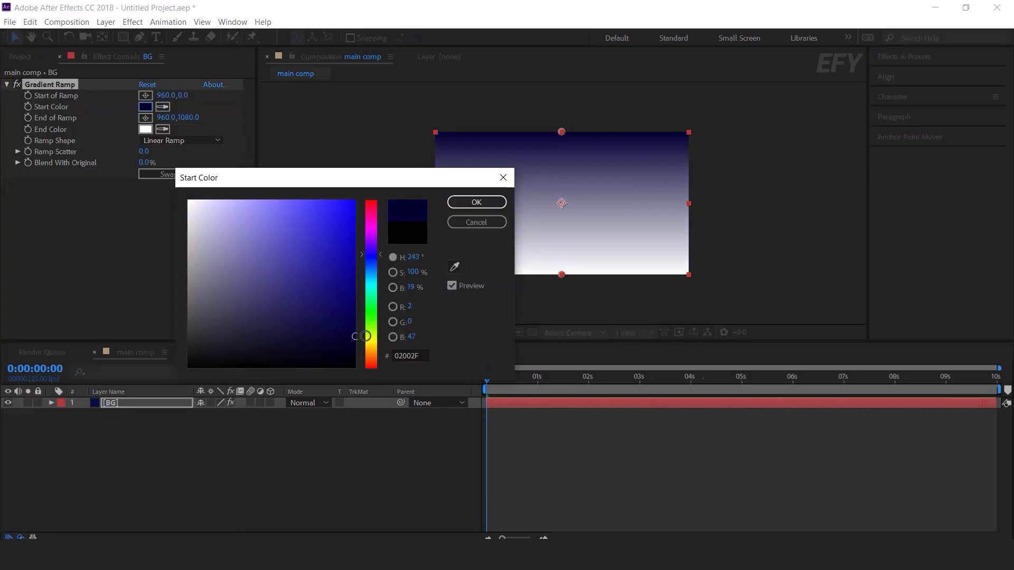
left_click(475, 201)
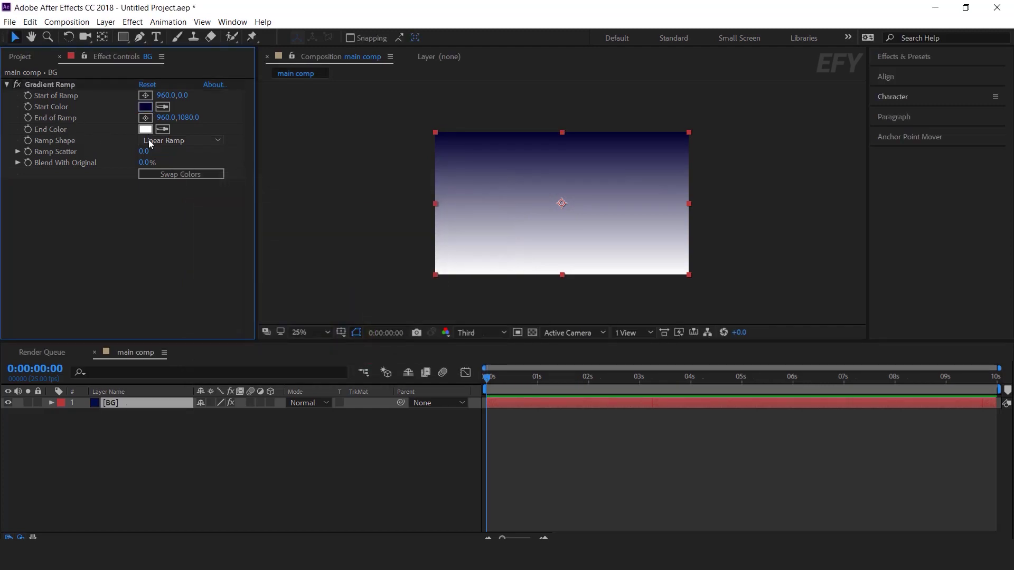
Step: Set the BG gradient's end color to black and its ramp shape to Radial Ramp
left_click(145, 130)
left_click_drag(296, 296, 328, 364)
left_click(475, 201)
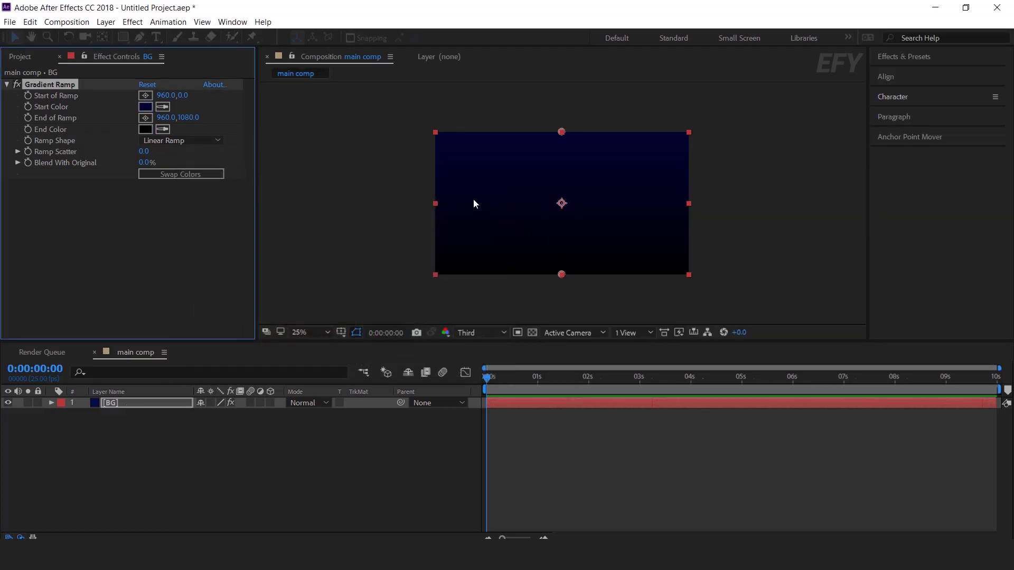
left_click(188, 142)
left_click(189, 166)
left_click(220, 460)
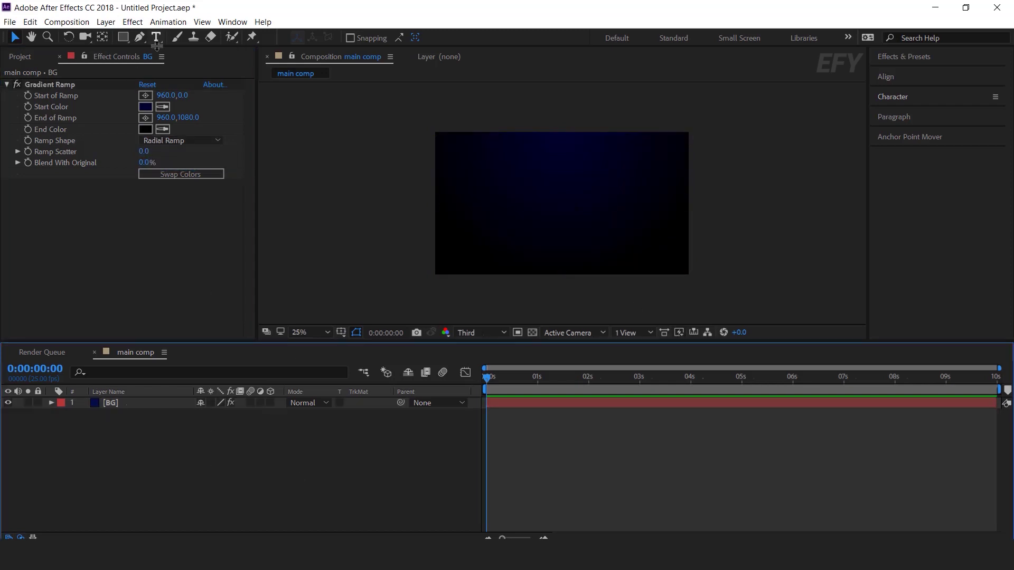
Step: Add the text CINEMATIC at the centre of the composition and hide its layer
left_click(156, 37)
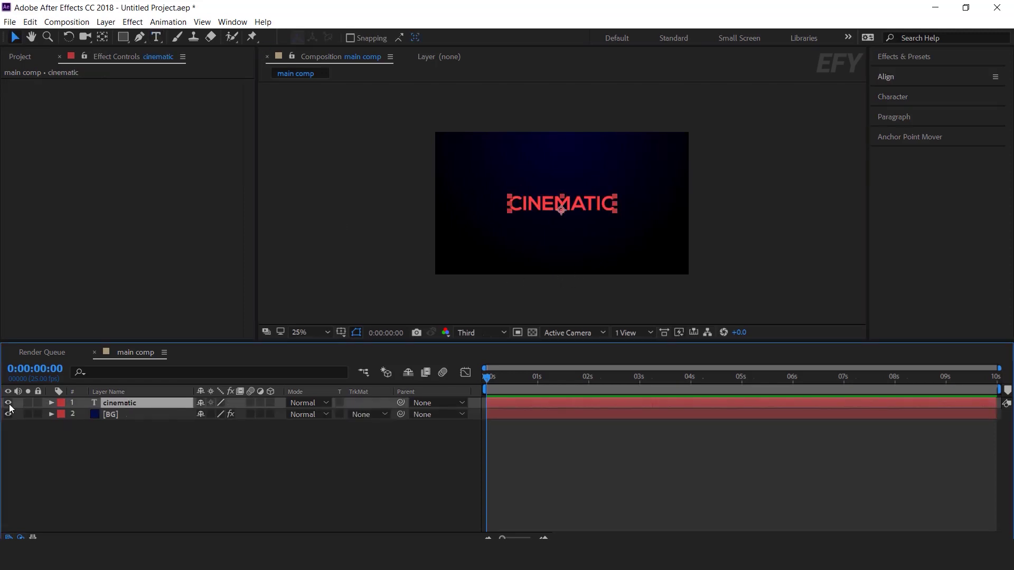
left_click(8, 403)
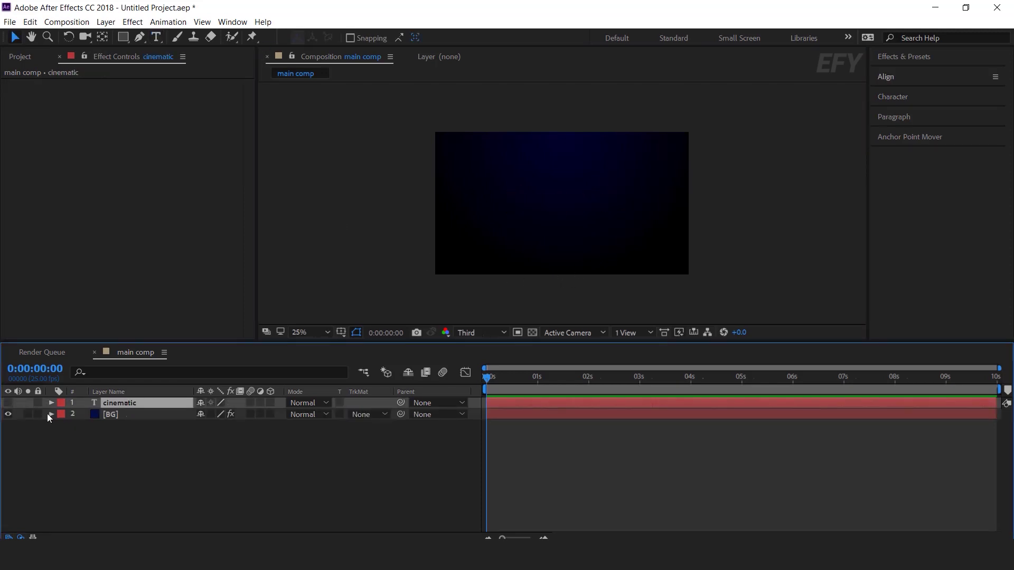
Step: Create a 1920 x 1080 px solid layer named "element cinematic"
left_click(324, 435)
right_click(376, 424)
mouse_move(398, 300)
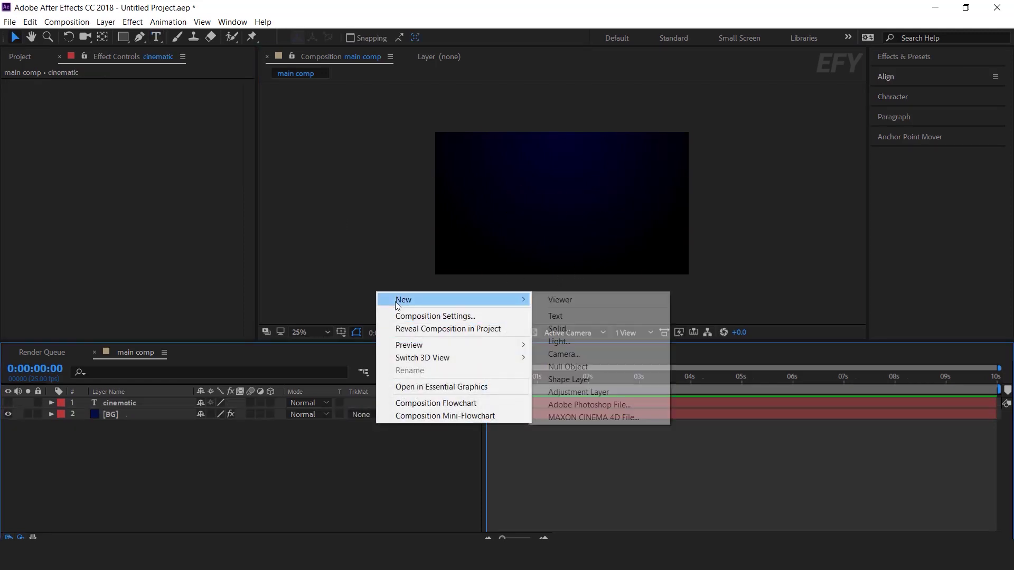
left_click(600, 310)
type("element cinematic")
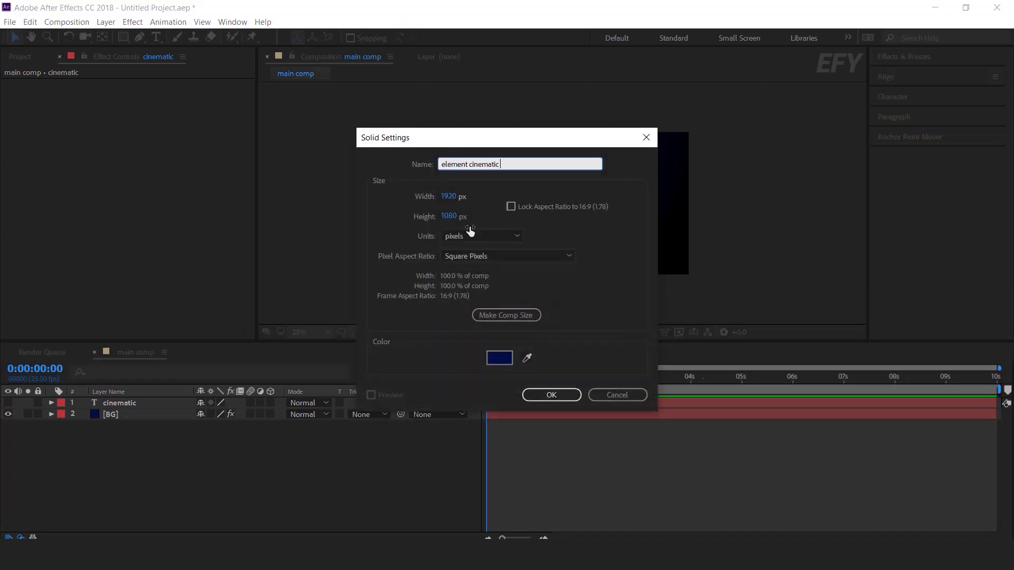
left_click(551, 395)
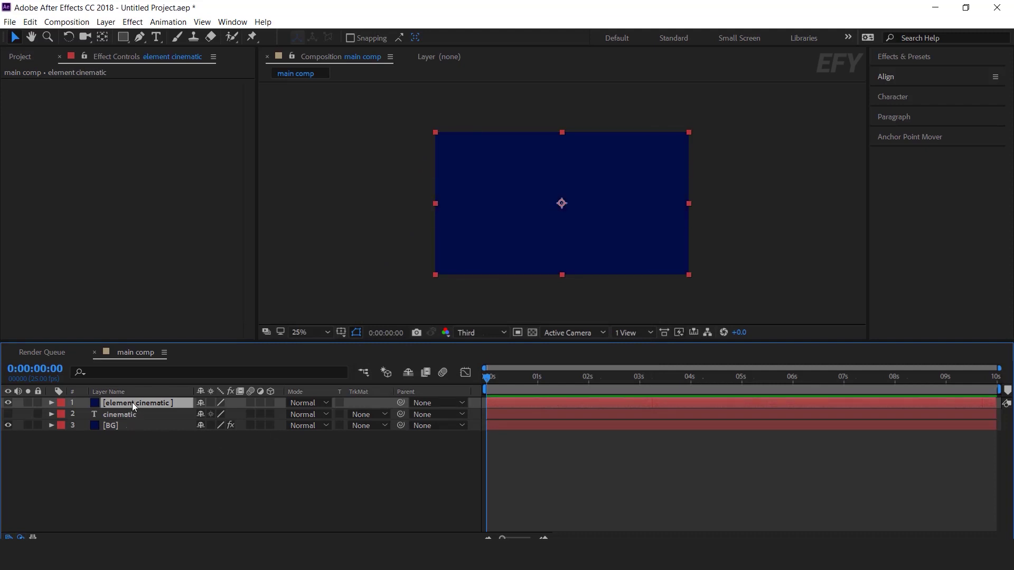
Step: Apply the Element effect to the element cinematic solid
key("ctrl+space")
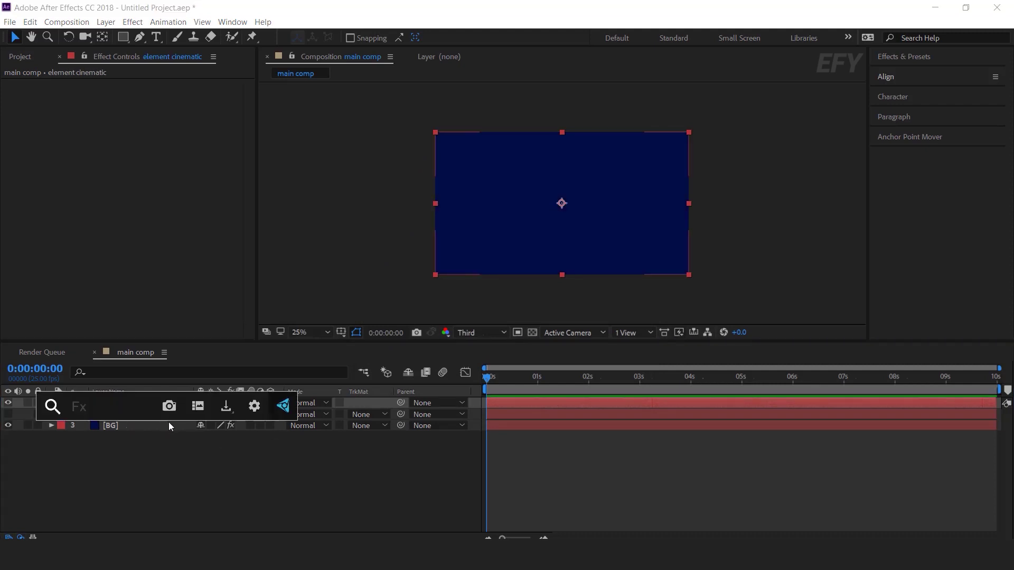
type("ele")
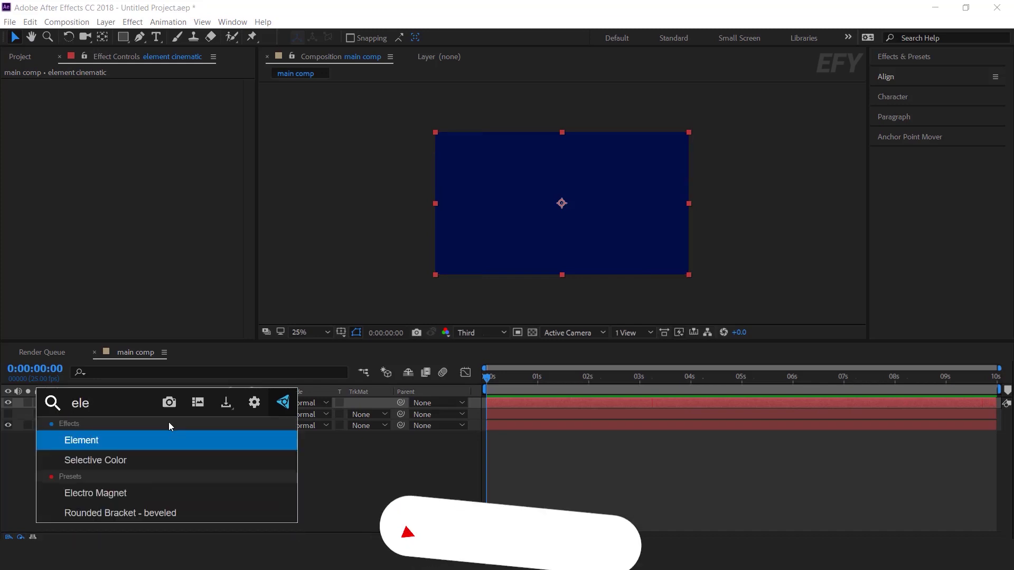
left_click(184, 442)
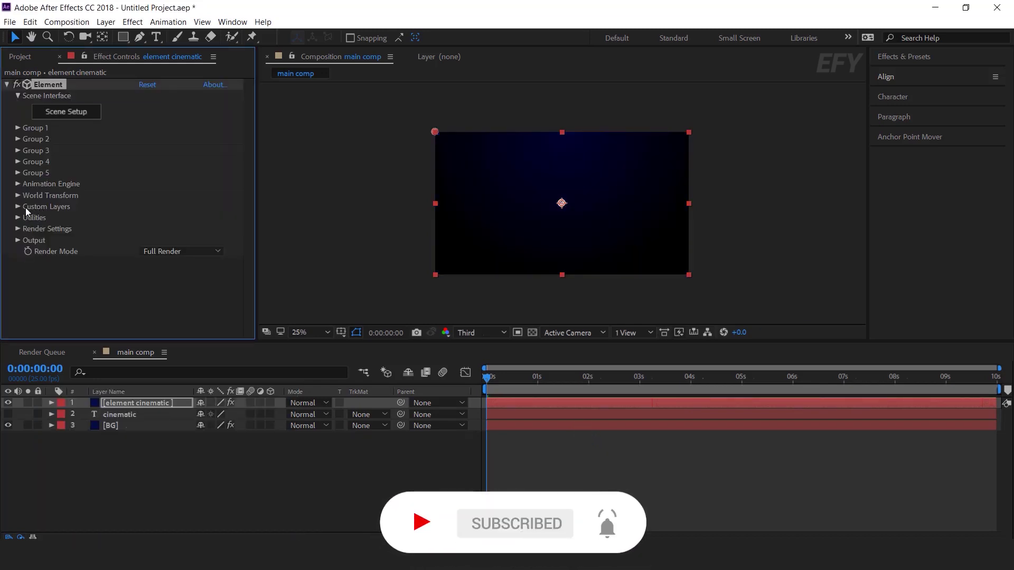
Step: Assign the cinematic text layer to Path Layer 1 in Element's custom text and masks
left_click(18, 207)
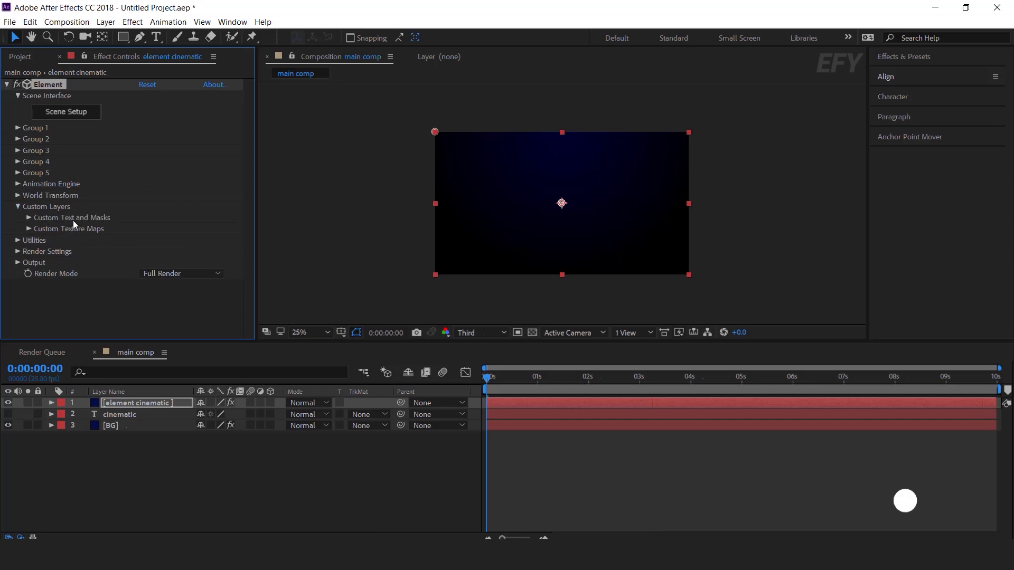
left_click(27, 218)
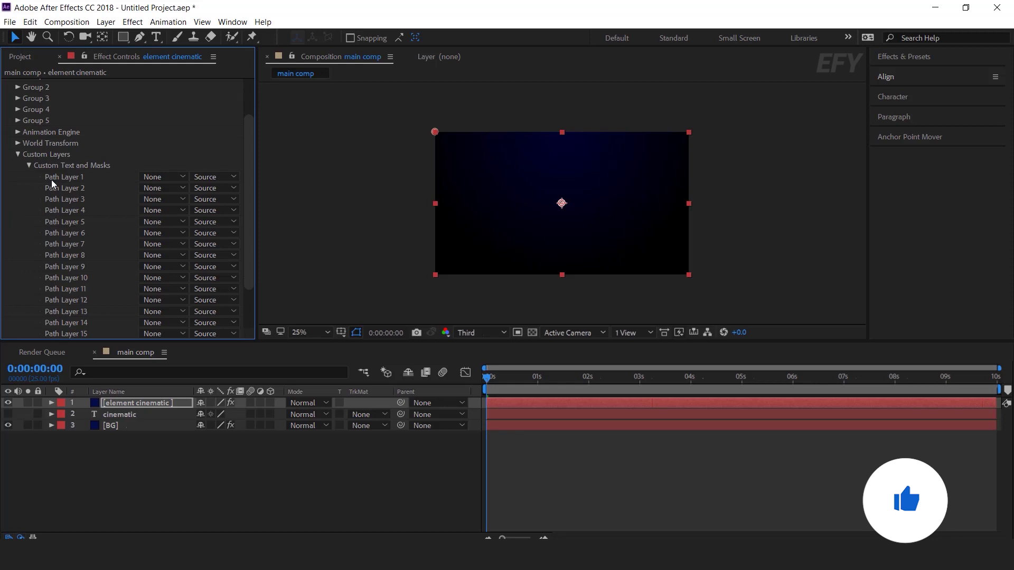
left_click(150, 178)
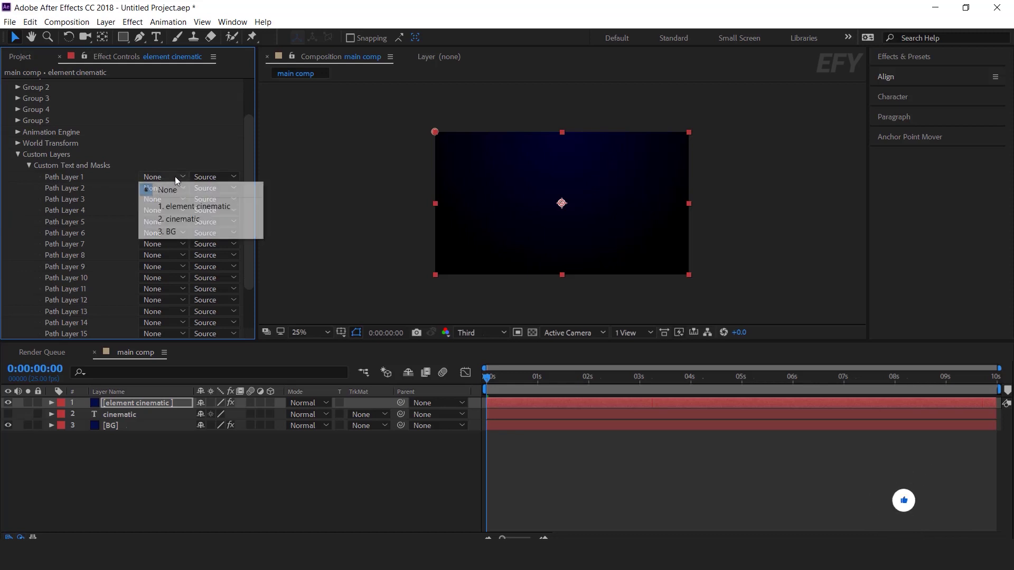
left_click(184, 220)
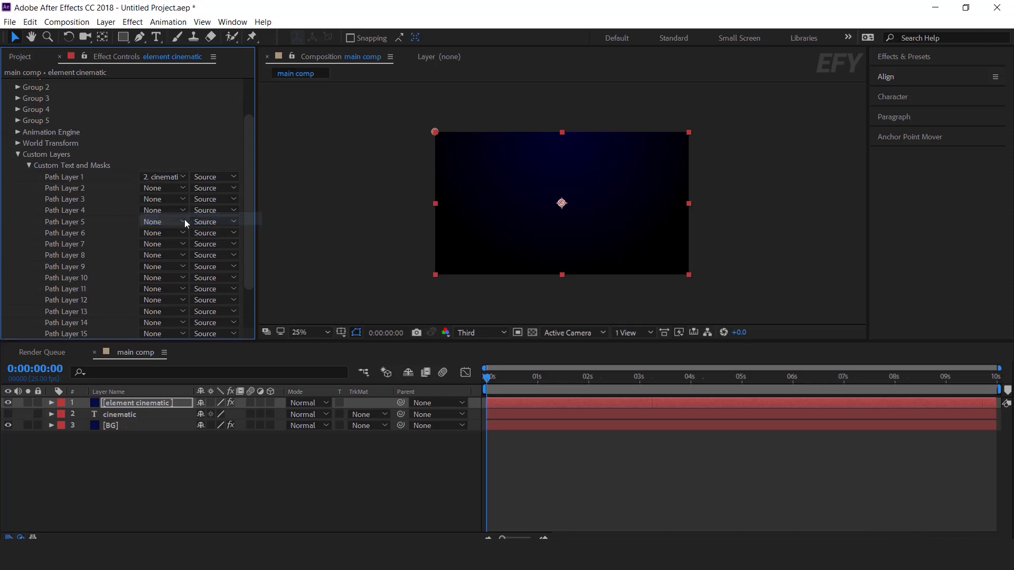
left_click(17, 155)
Step: Open Element's Scene Setup and extrude the CINEMATIC text path into a 3D model
left_click(82, 114)
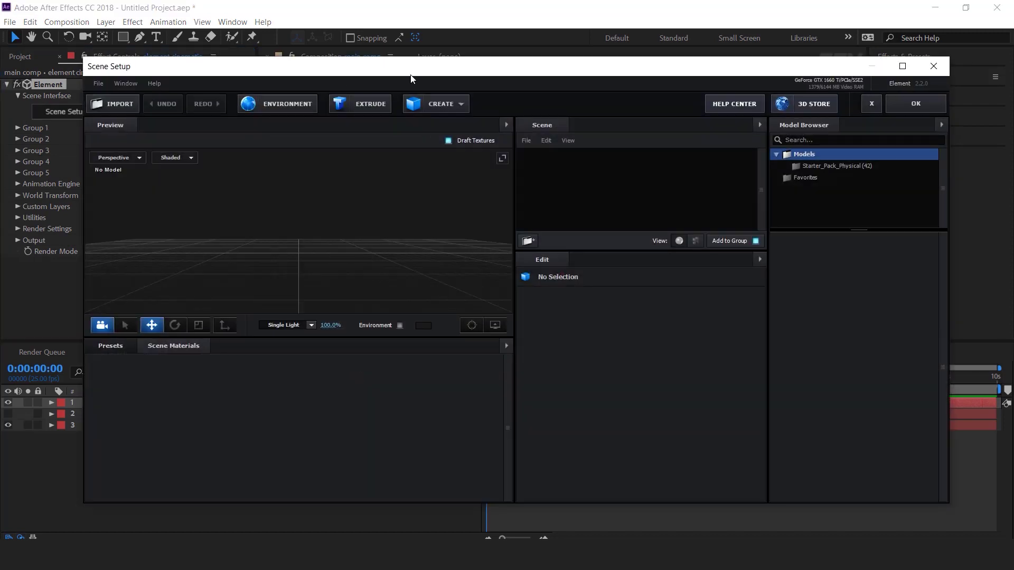
left_click_drag(416, 66, 427, 44)
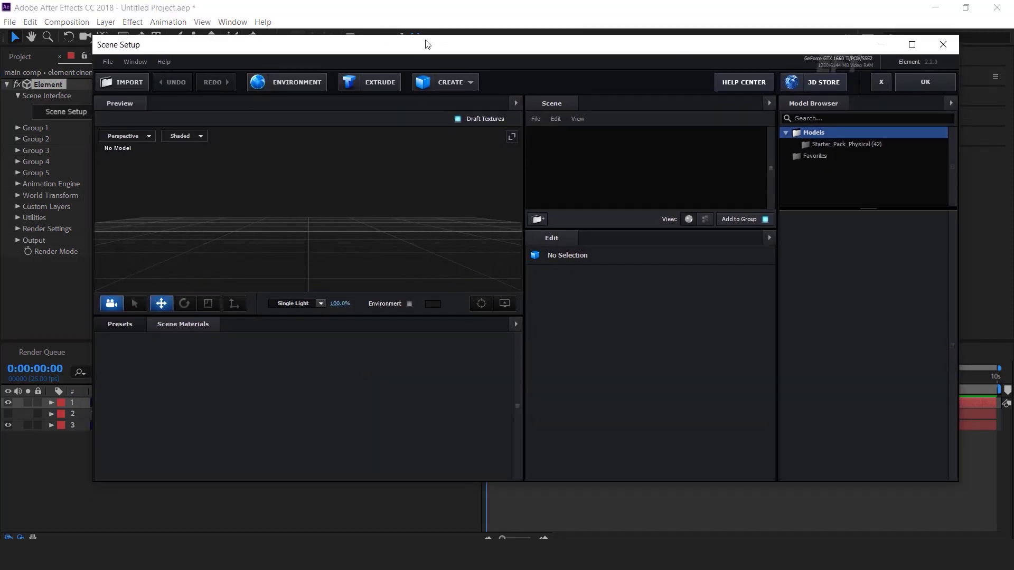
left_click(371, 85)
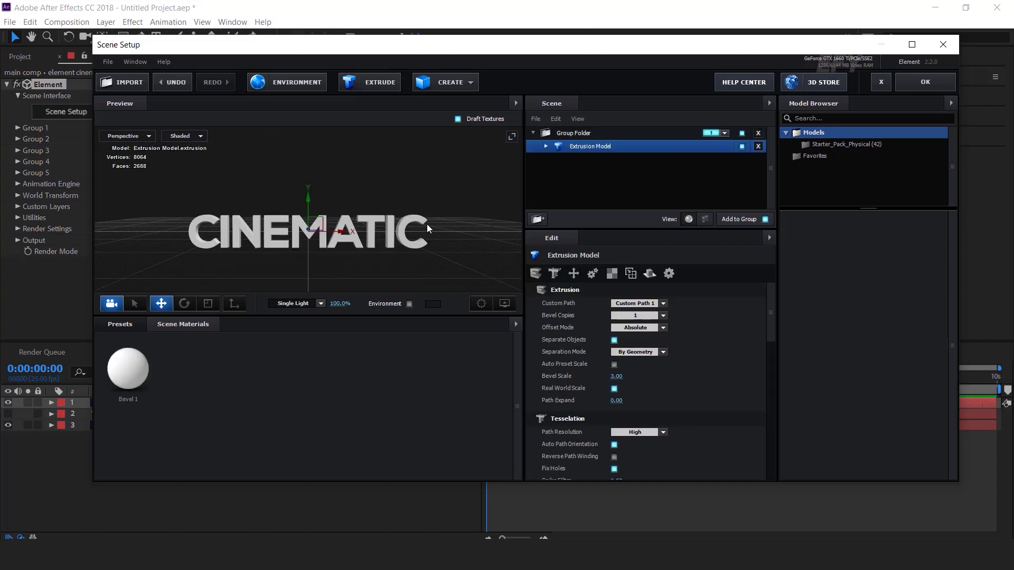
Step: Set the Bevel 1 material's Specular Multiplier to 50%
mouse_move(379, 198)
left_mouse_down()
mouse_move(376, 226)
mouse_move(378, 200)
left_mouse_up()
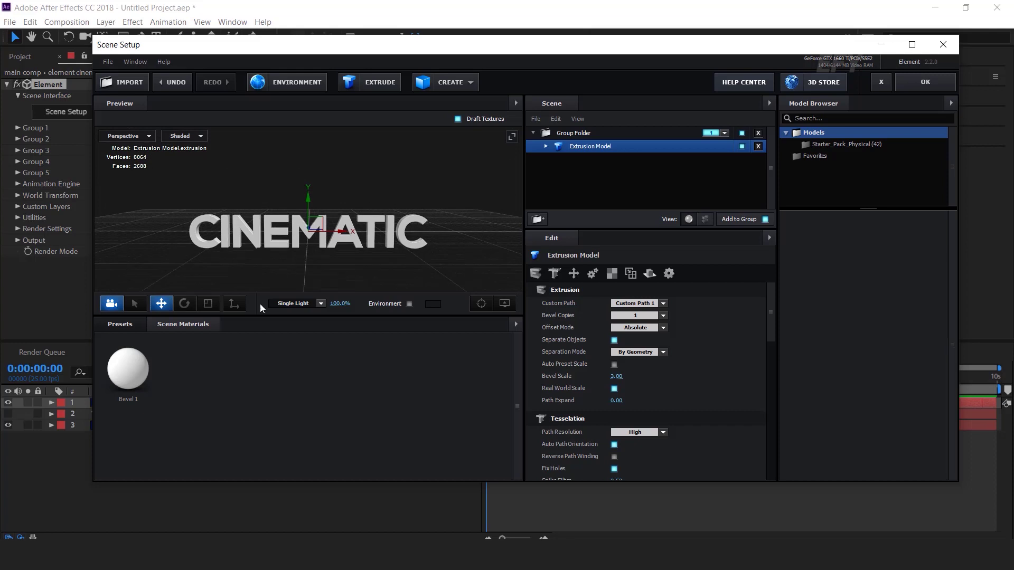
left_click(127, 367)
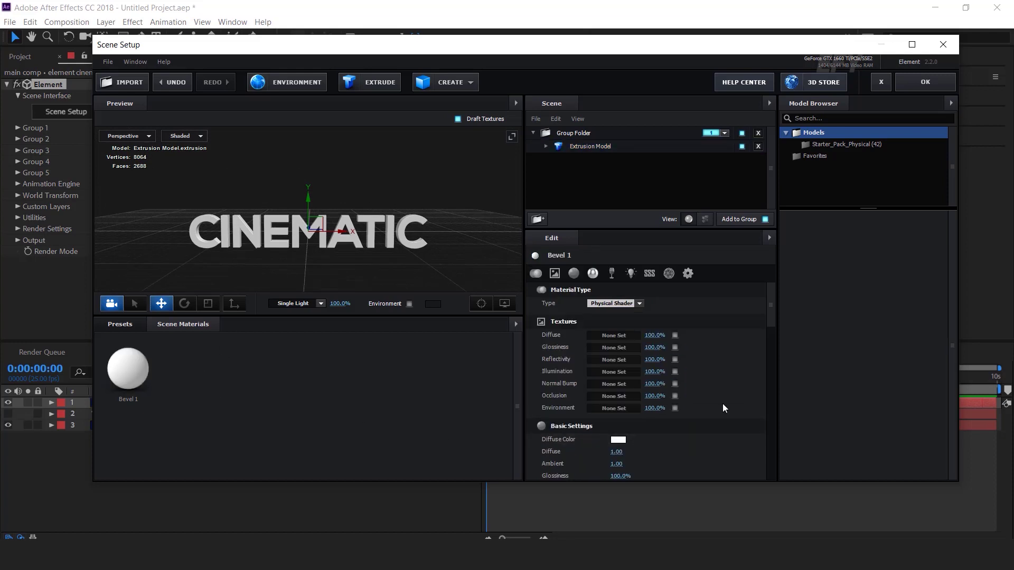
scroll(571, 423, "down", 3)
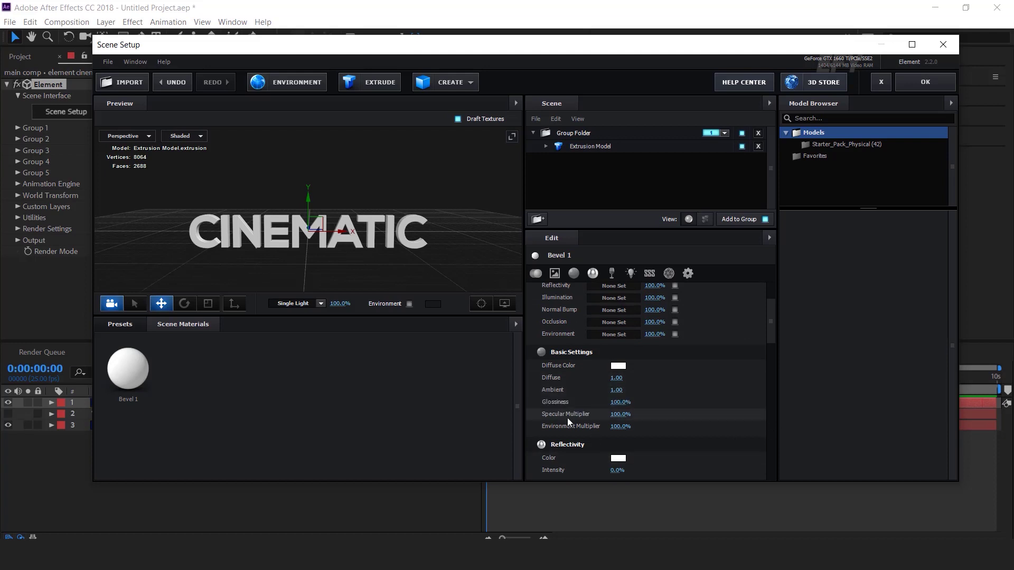
left_click(620, 414)
type("50")
key("Return")
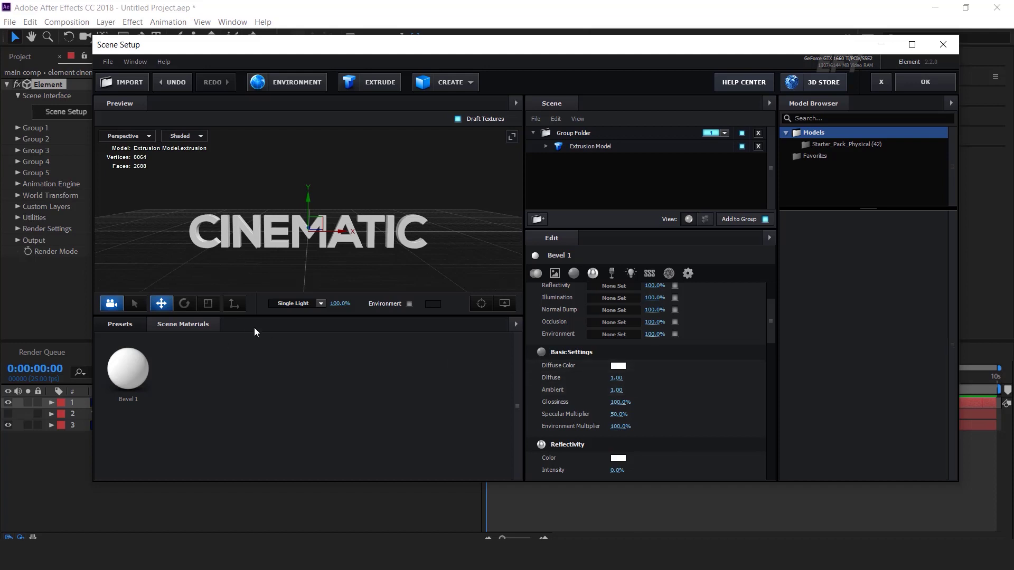
Step: Add the Chrome preset from the Physical materials to the scene materials
left_click(125, 324)
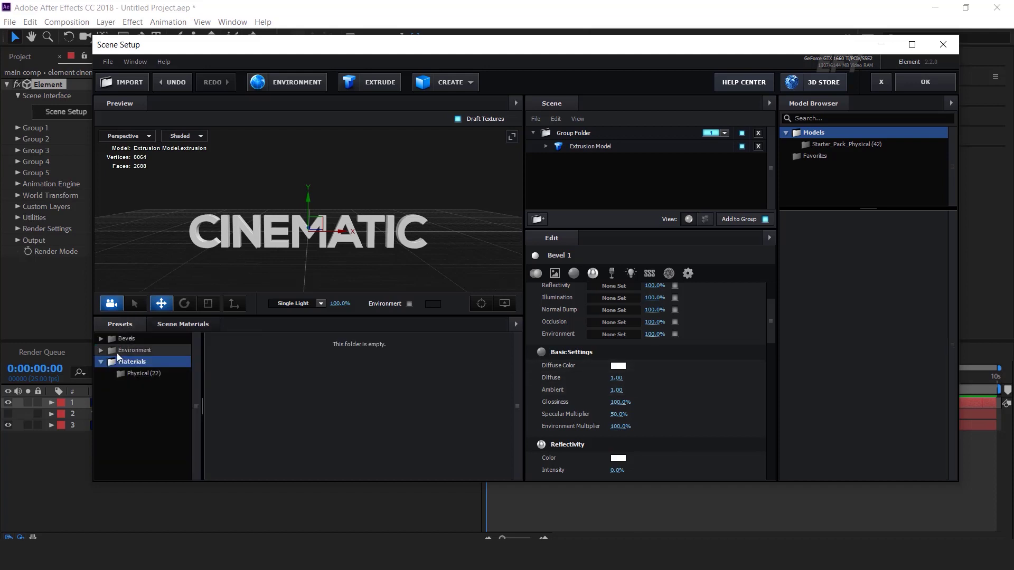
left_click(146, 375)
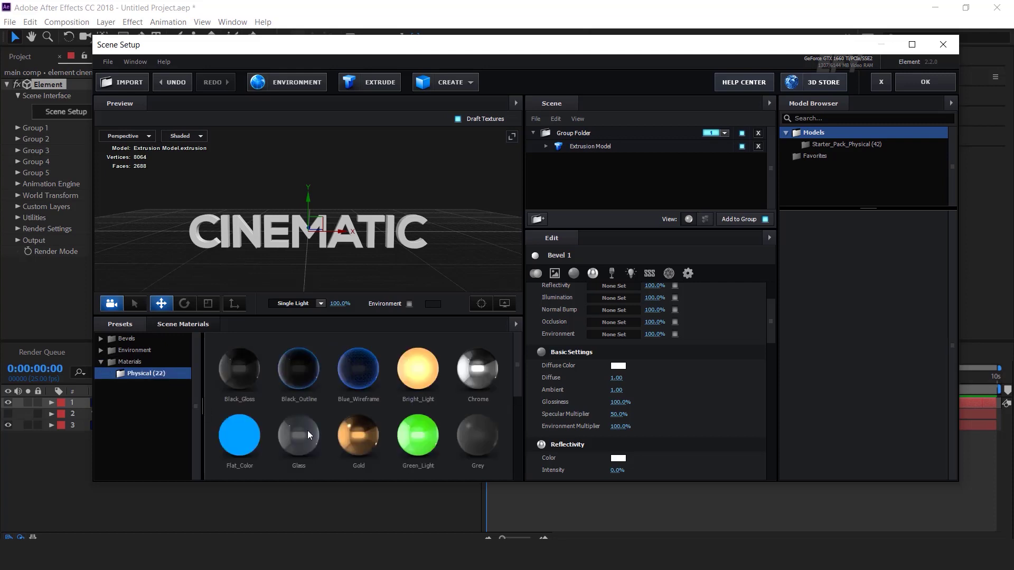
left_click(483, 366)
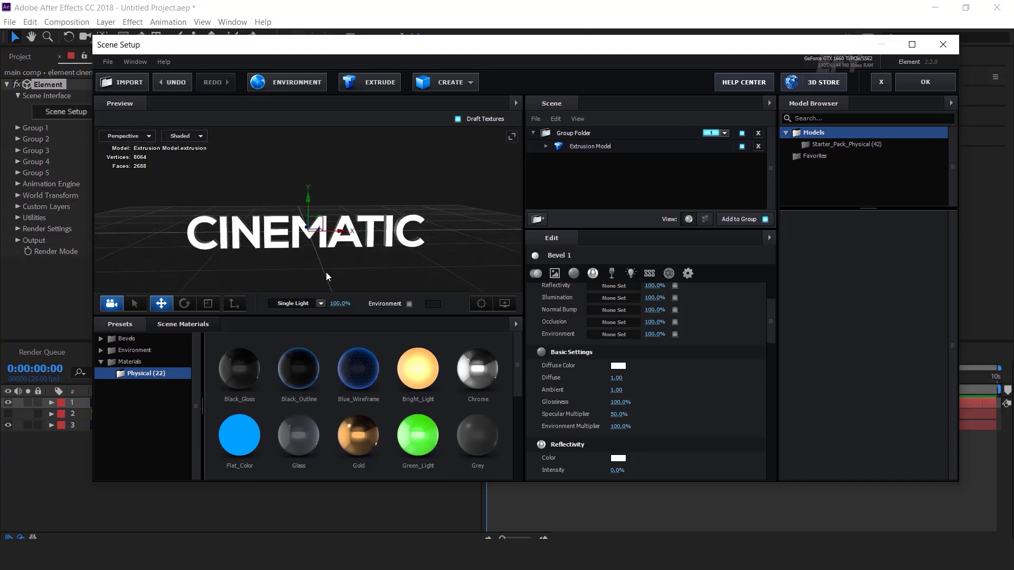
left_click(191, 325)
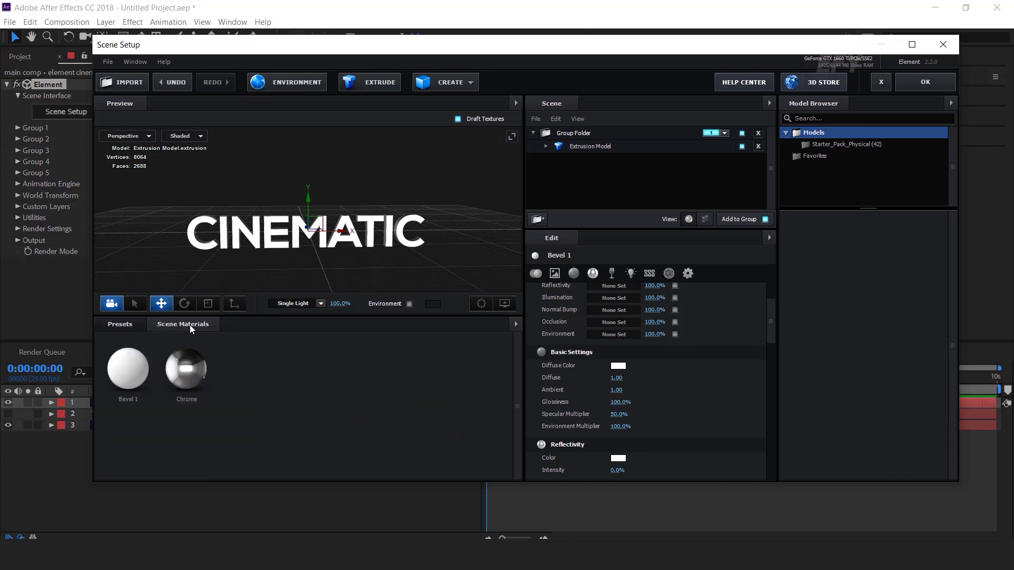
Step: Change the Chrome material's type to Standard Shader
left_click(187, 366)
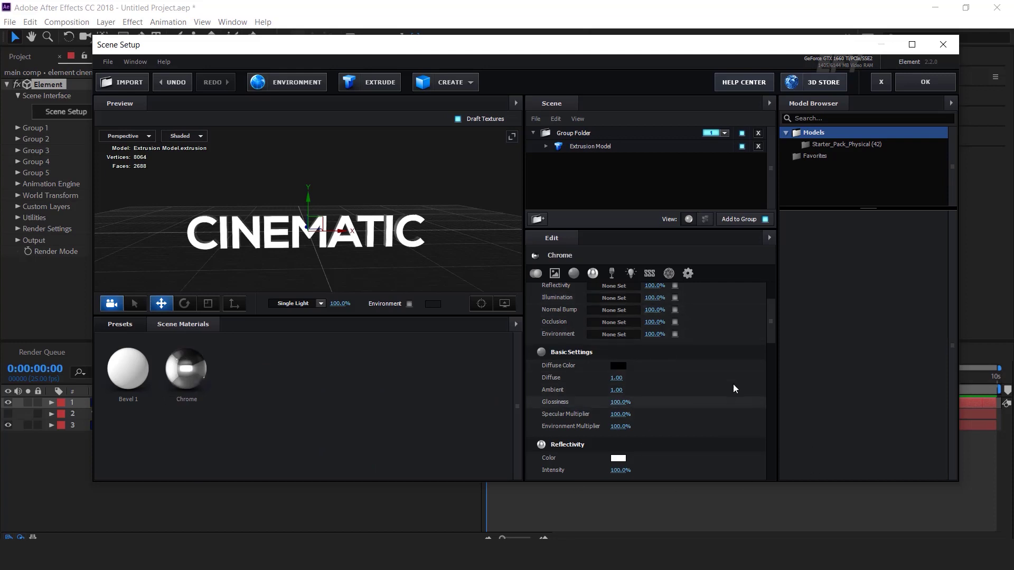
left_click_drag(772, 325, 770, 292)
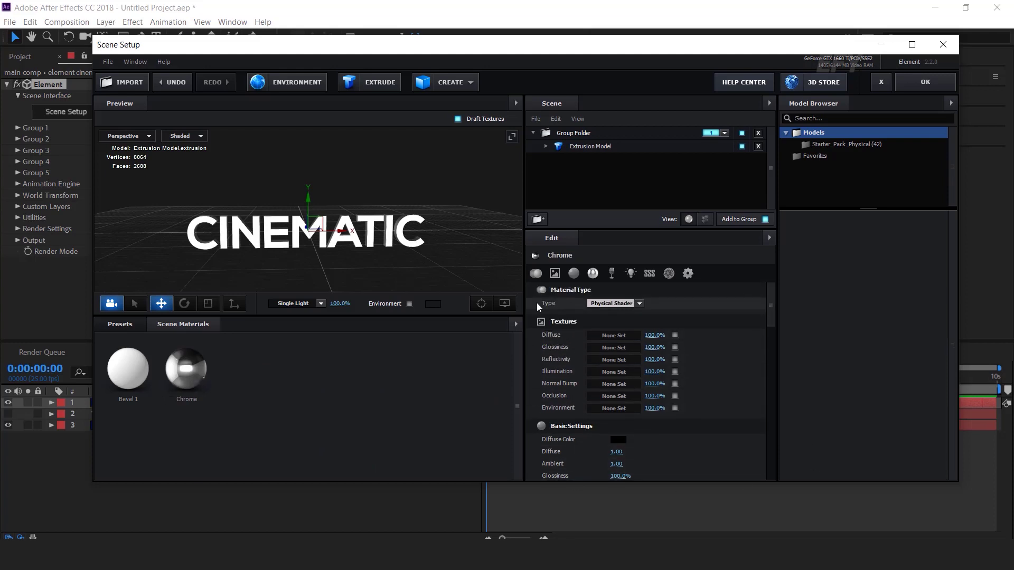
left_click(616, 303)
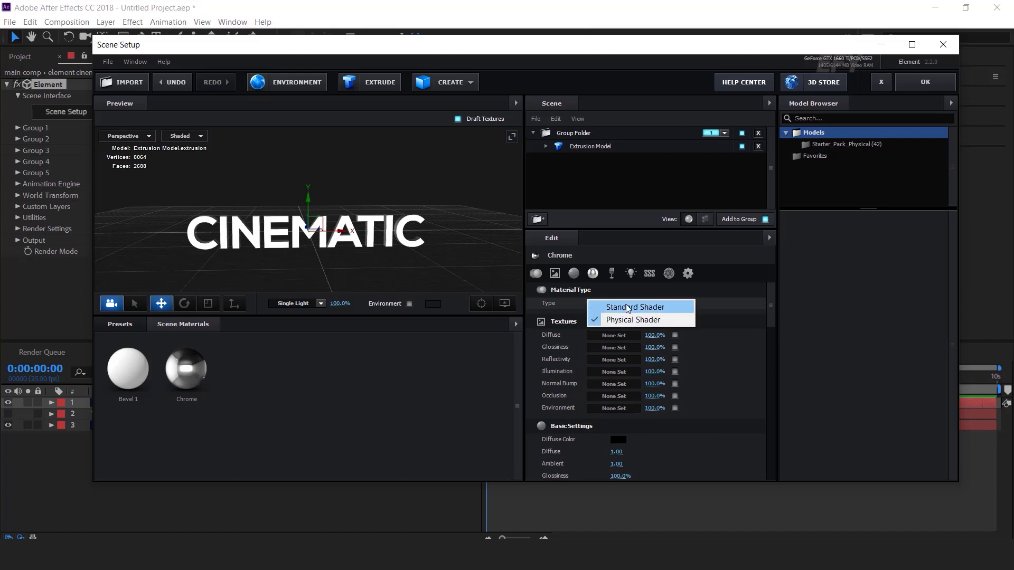
left_click(627, 308)
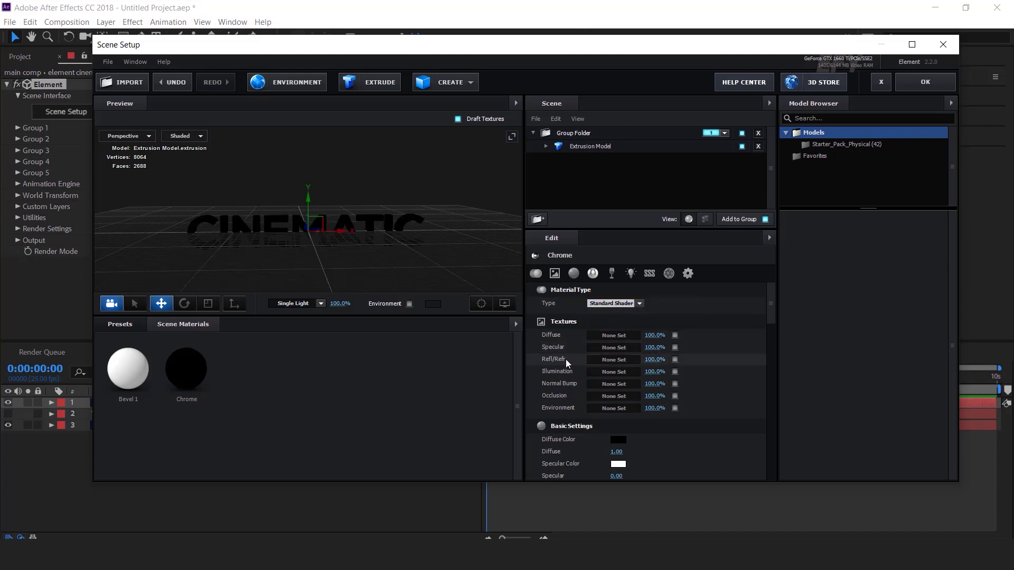
Step: Load scratch metal 1.png as the Chrome material's Specular texture and shift its midtone input level slightly towards white
left_click(611, 349)
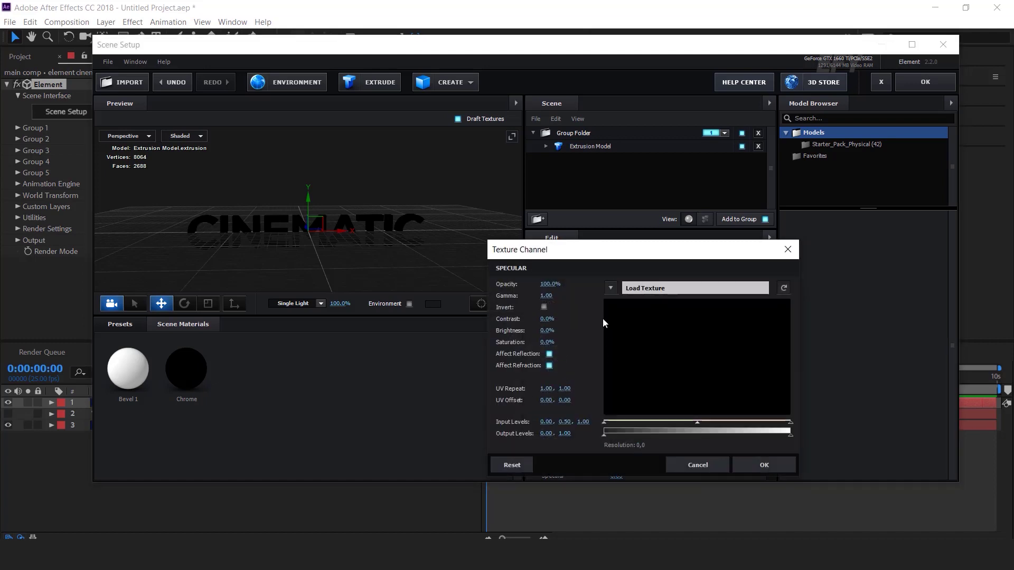
left_click_drag(623, 249, 614, 236)
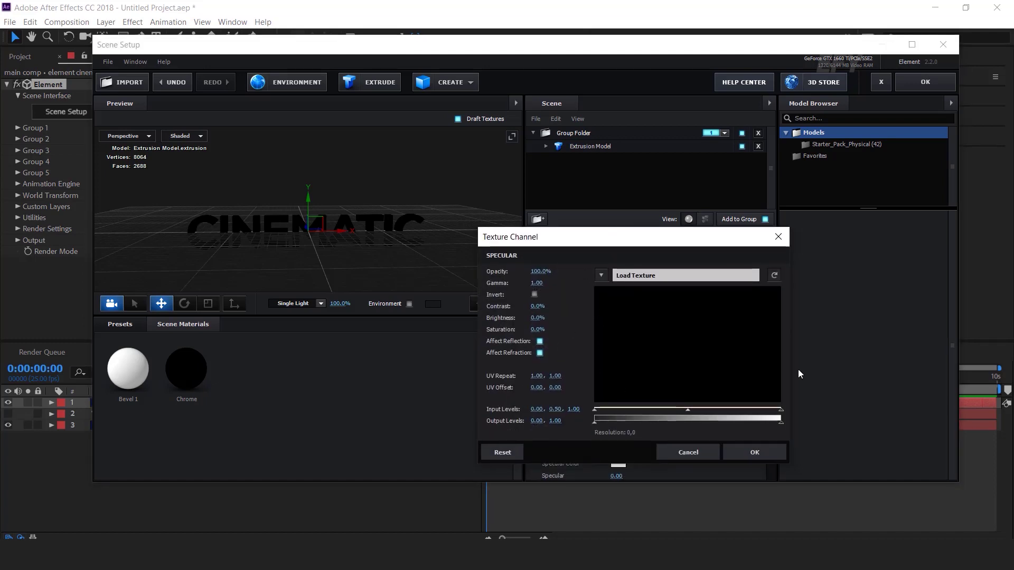
left_click(695, 275)
left_click(699, 226)
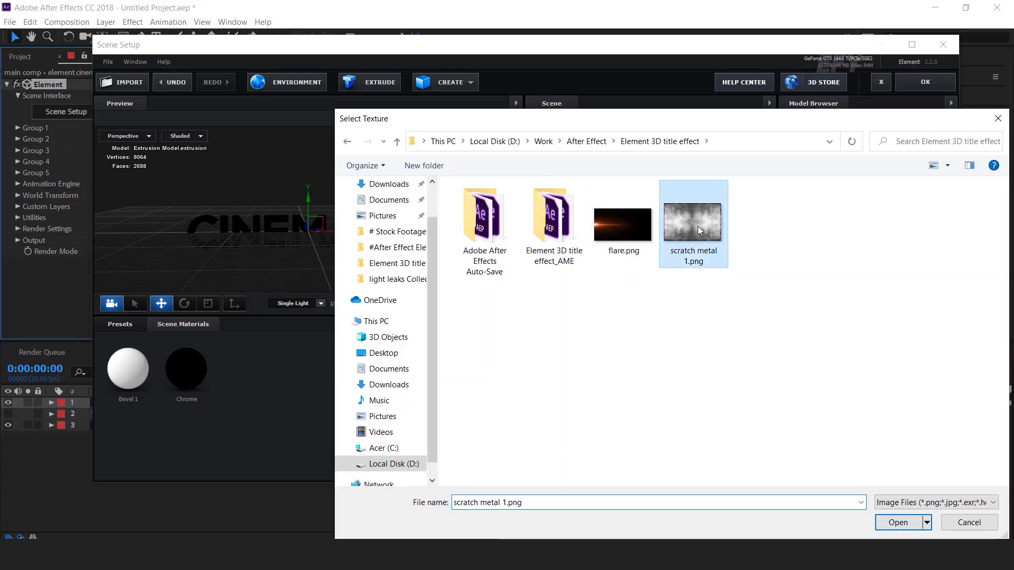
left_click(899, 524)
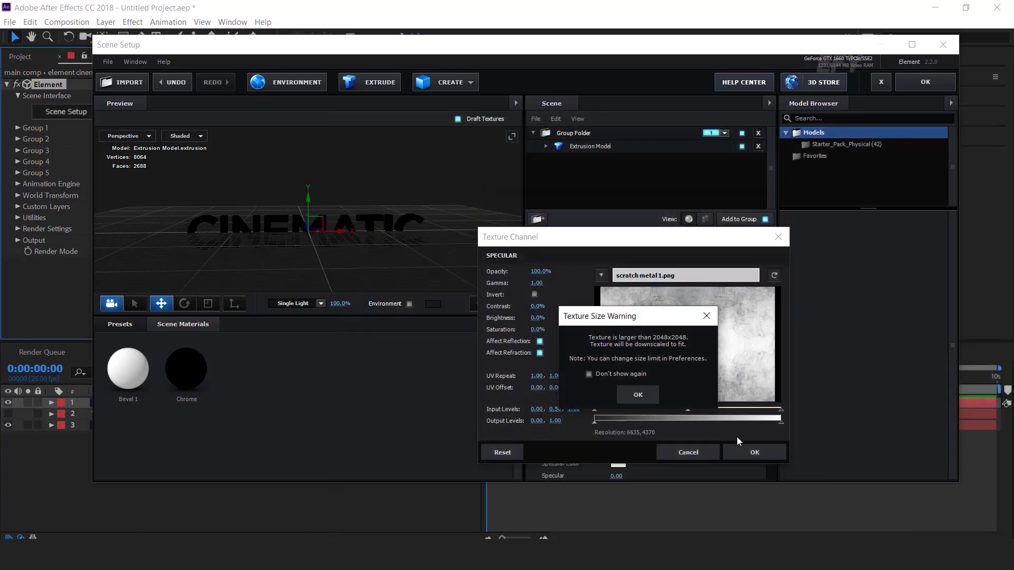
left_click(640, 395)
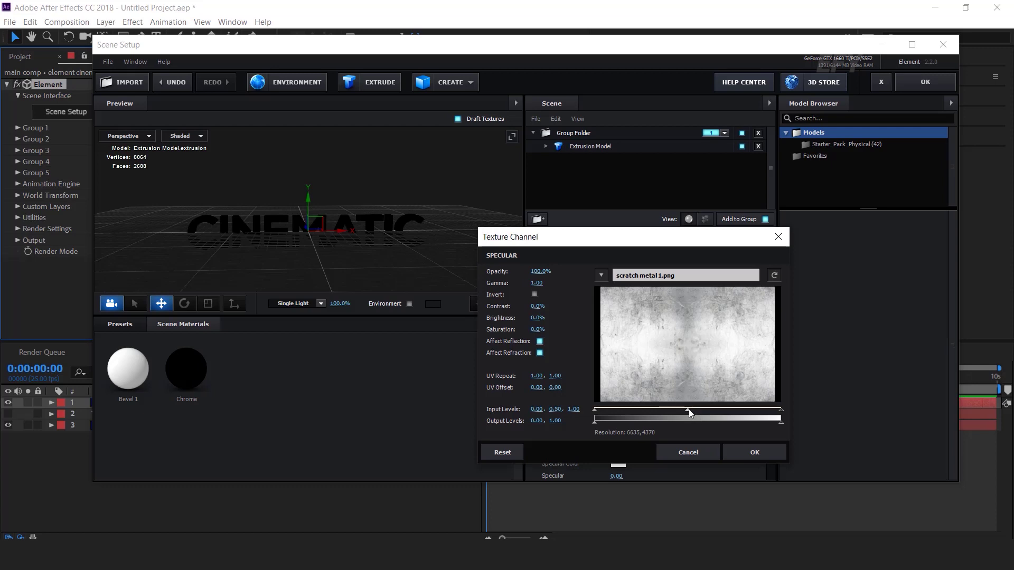
left_click_drag(688, 412, 701, 411)
left_click(752, 453)
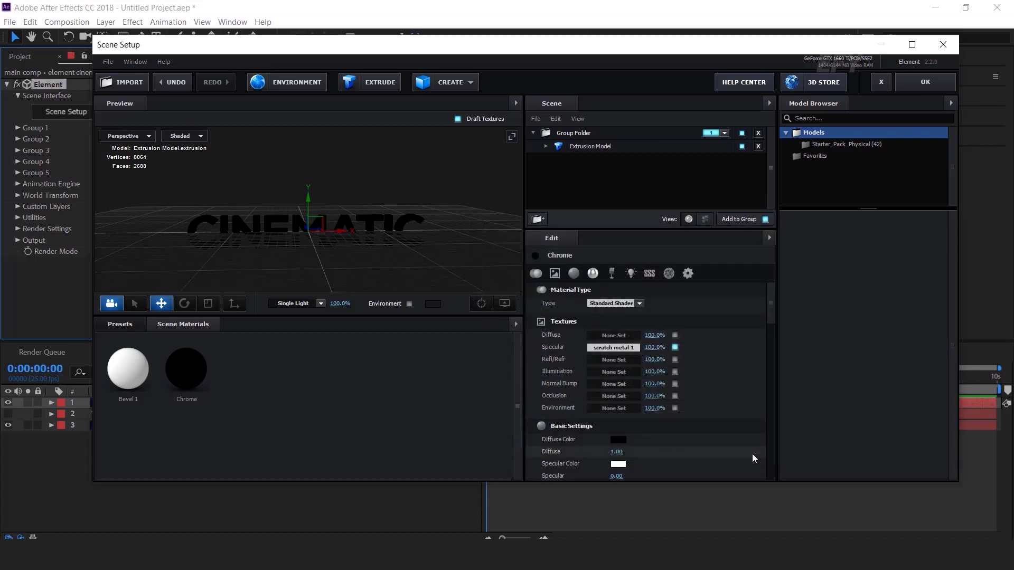
Step: Set the Chrome material's Specular to 0.8 and Specular Shininess to 1.5
left_click_drag(773, 300, 774, 324)
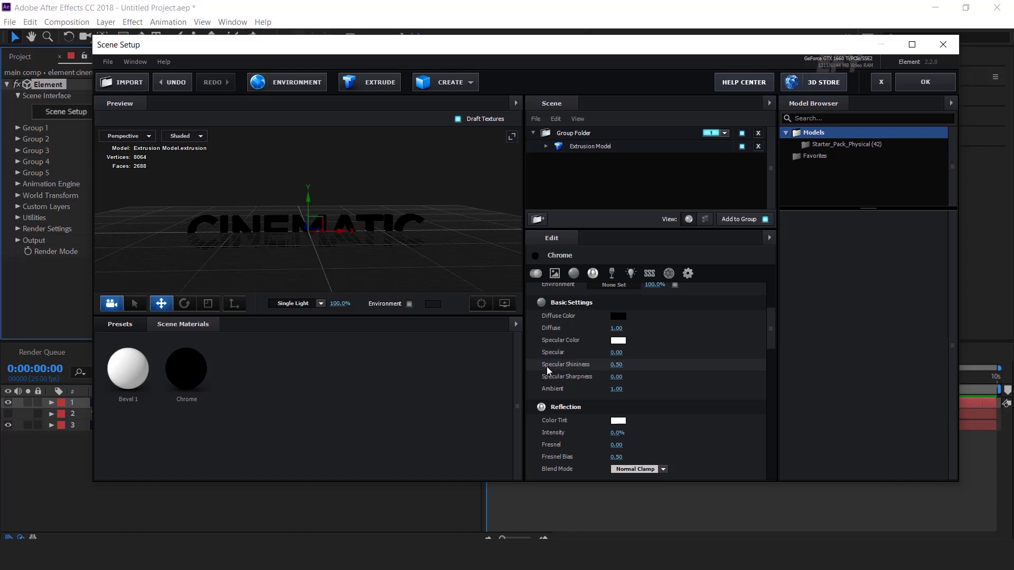
left_click(616, 353)
type("0.8")
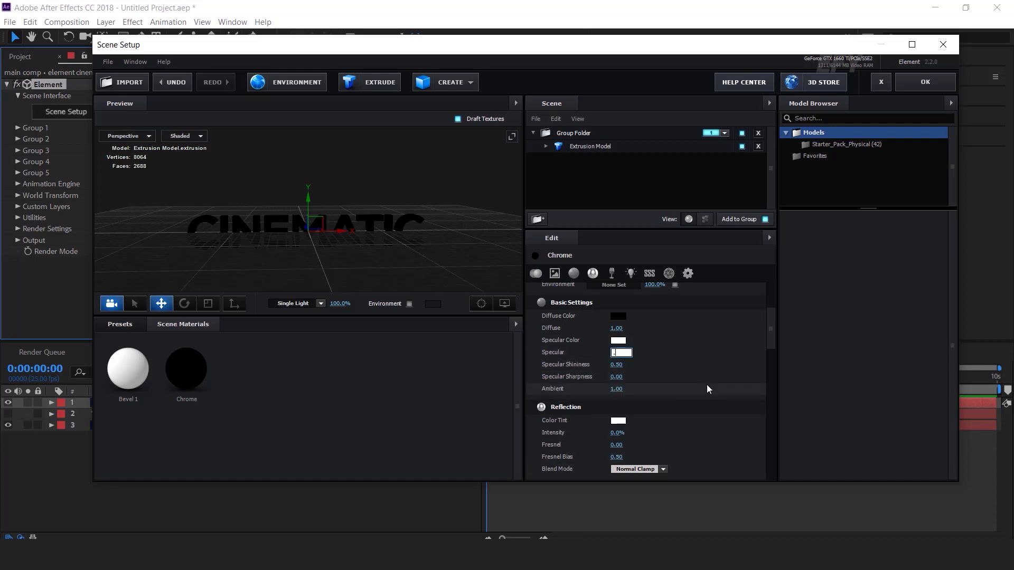
key("Return")
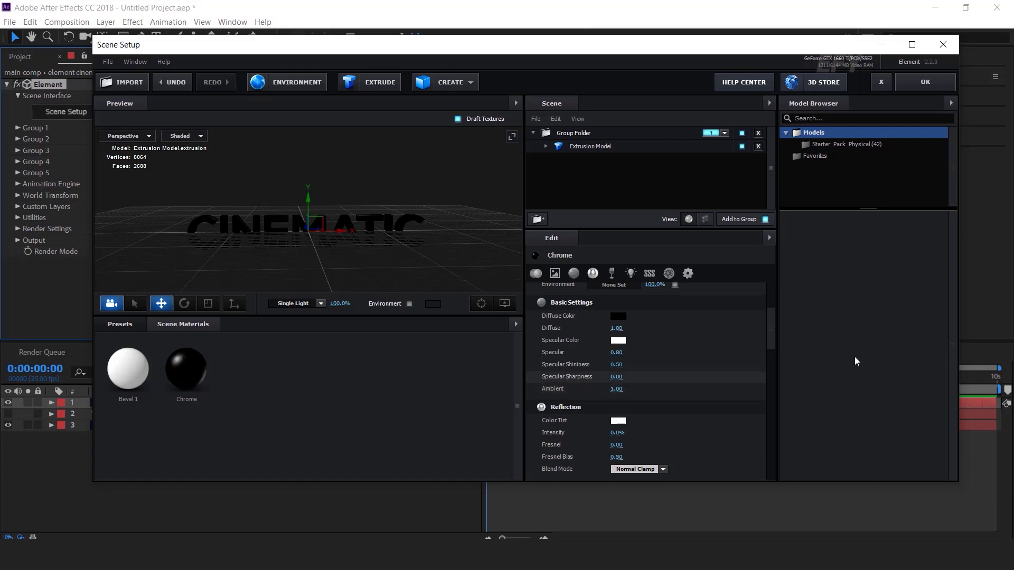
left_click(616, 364)
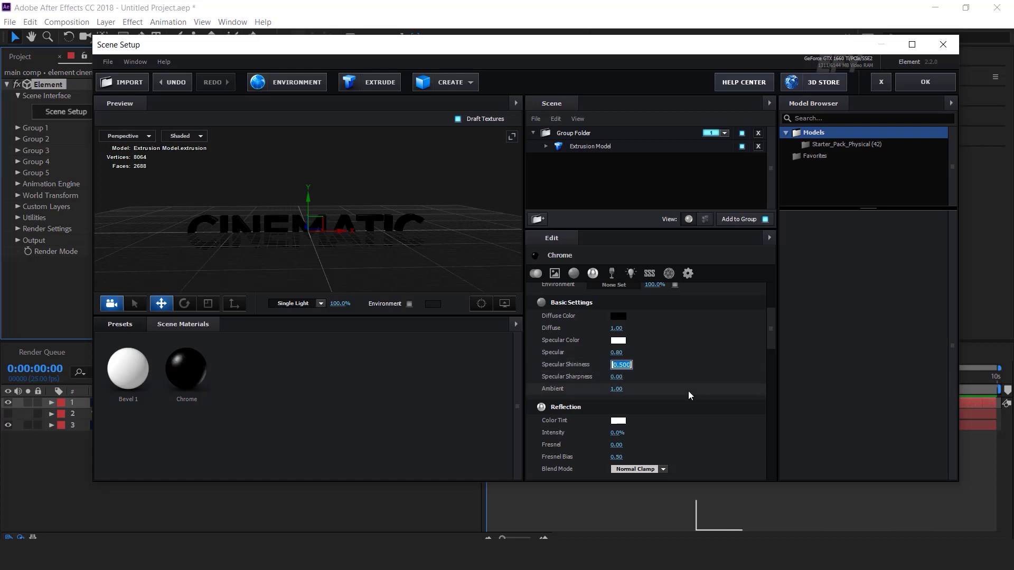
type("1.5")
key("Return")
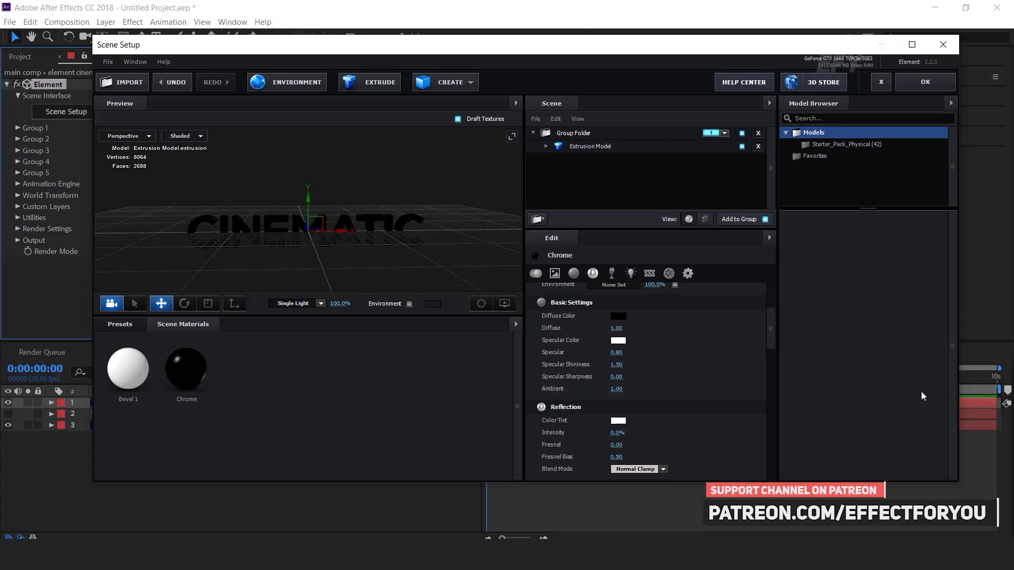
Step: Set the Chrome material's Reflection Intensity to 100% and its reflection Blend Mode to Normal
left_click_drag(771, 319, 775, 341)
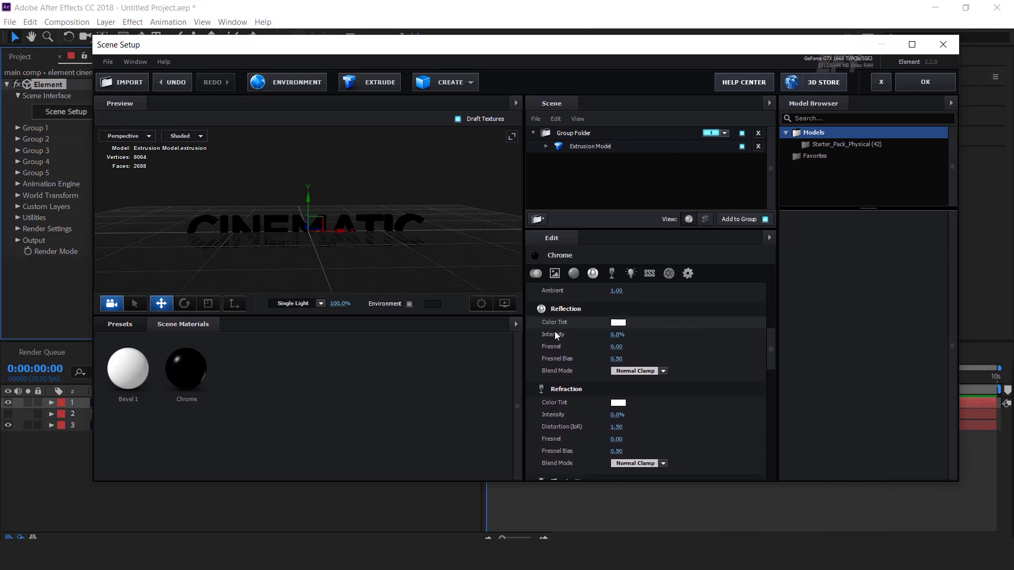
left_click(616, 335)
type("100")
key("Return")
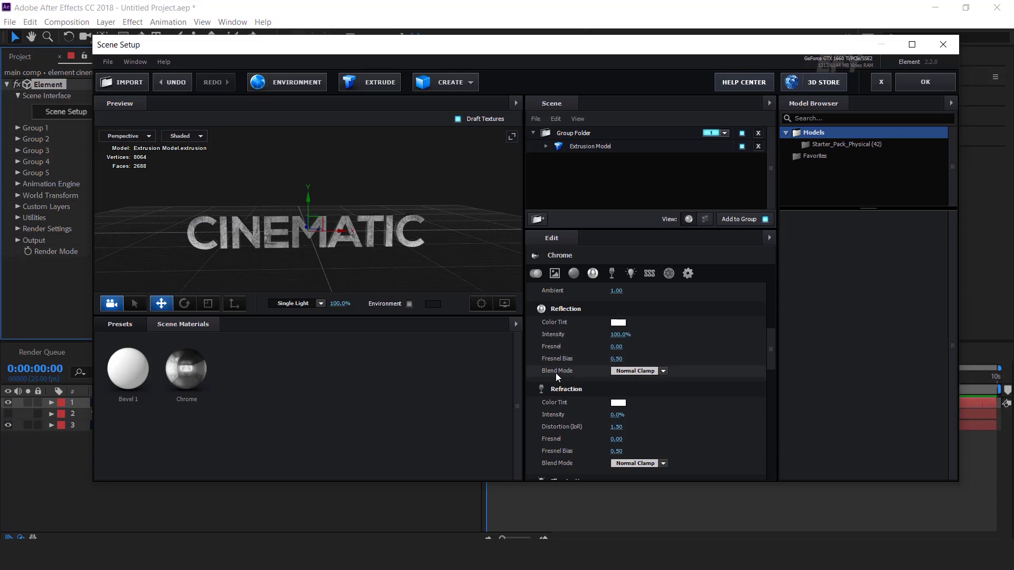
left_click(659, 375)
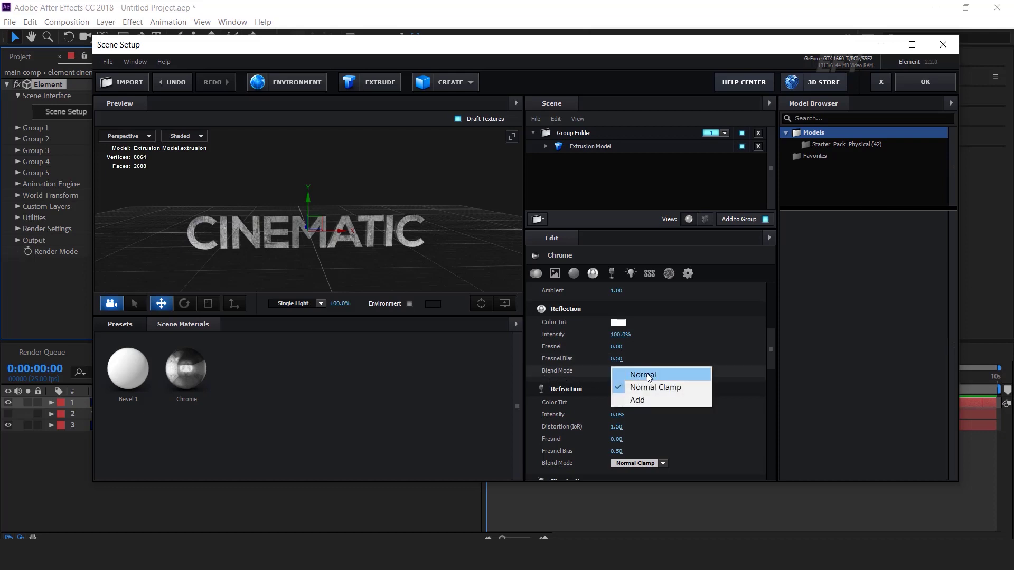
left_click(647, 373)
Step: Set the Chrome material's Refraction Blend Mode to Normal and apply the Scene Setup changes to the composition
left_click_drag(770, 352, 772, 360)
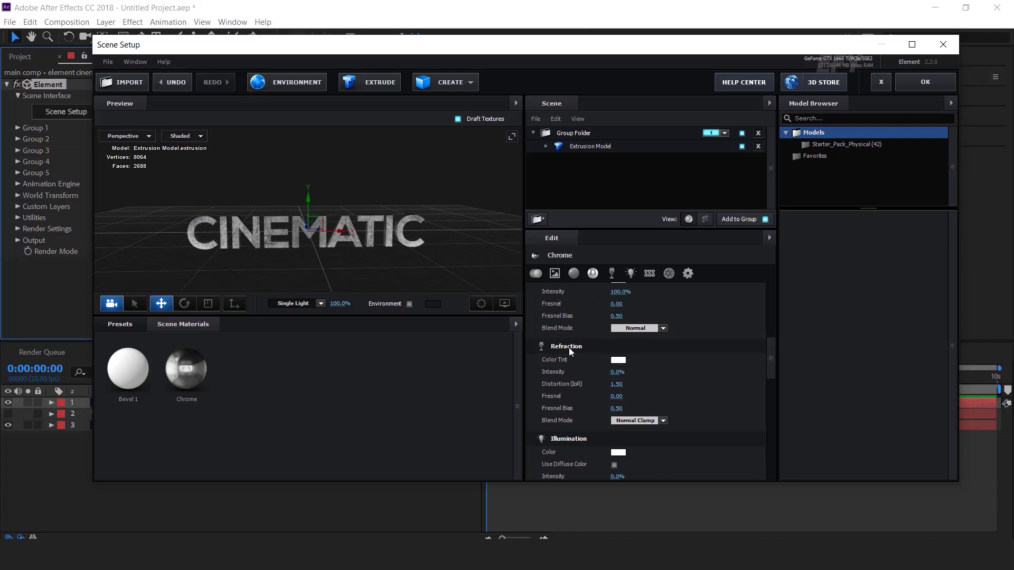
left_click(654, 421)
left_click(650, 423)
left_click(929, 83)
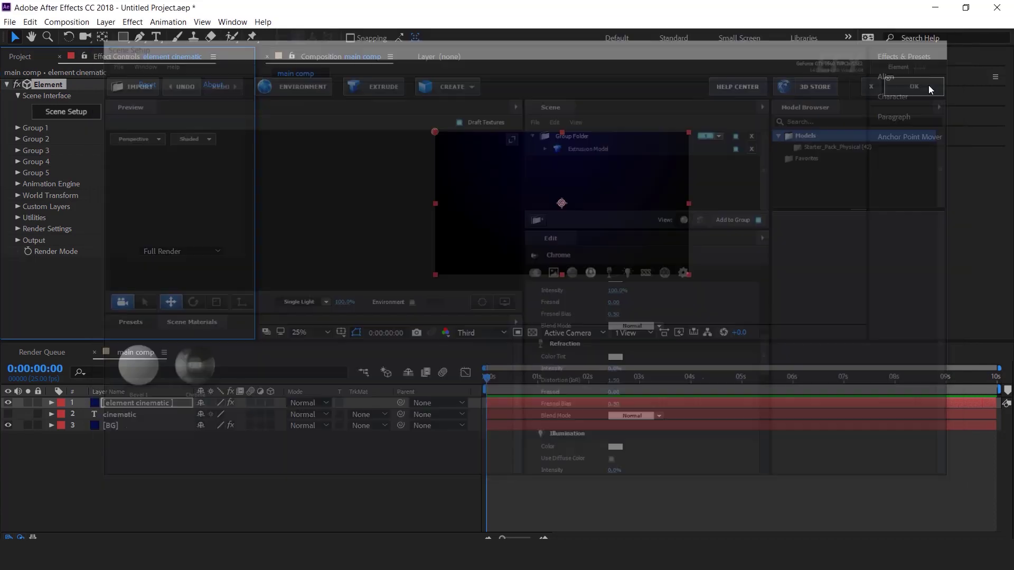
Step: Apply the Glow effect to the element cinematic layer
key("slash")
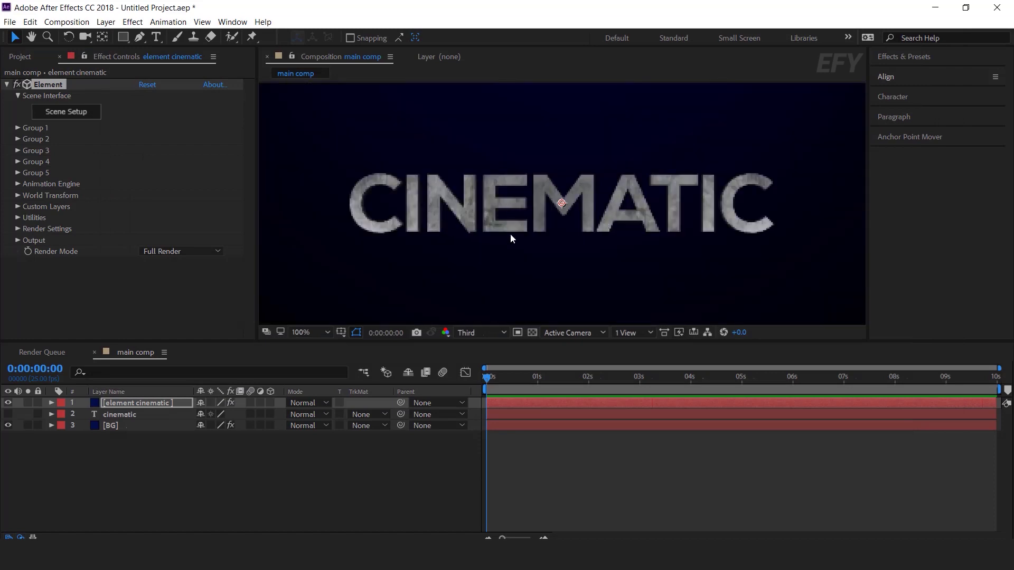
key("comma")
key("comma")
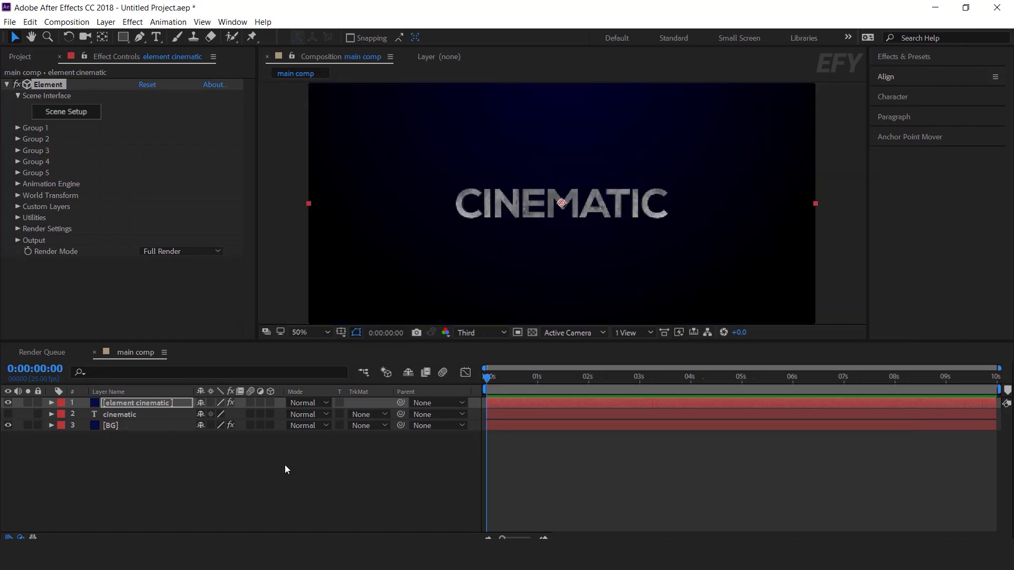
left_click(145, 405)
key("ctrl+space")
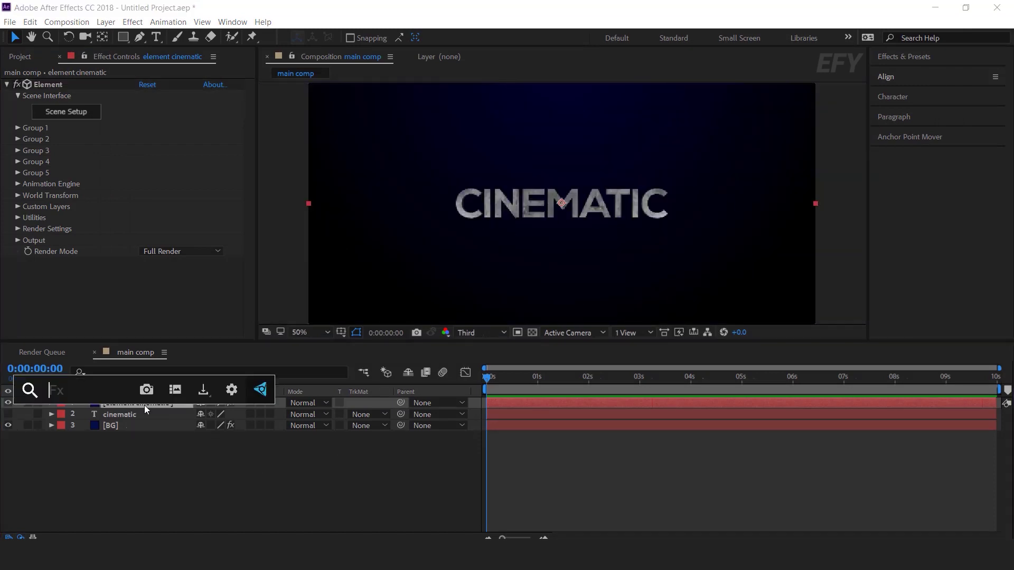
type("glow")
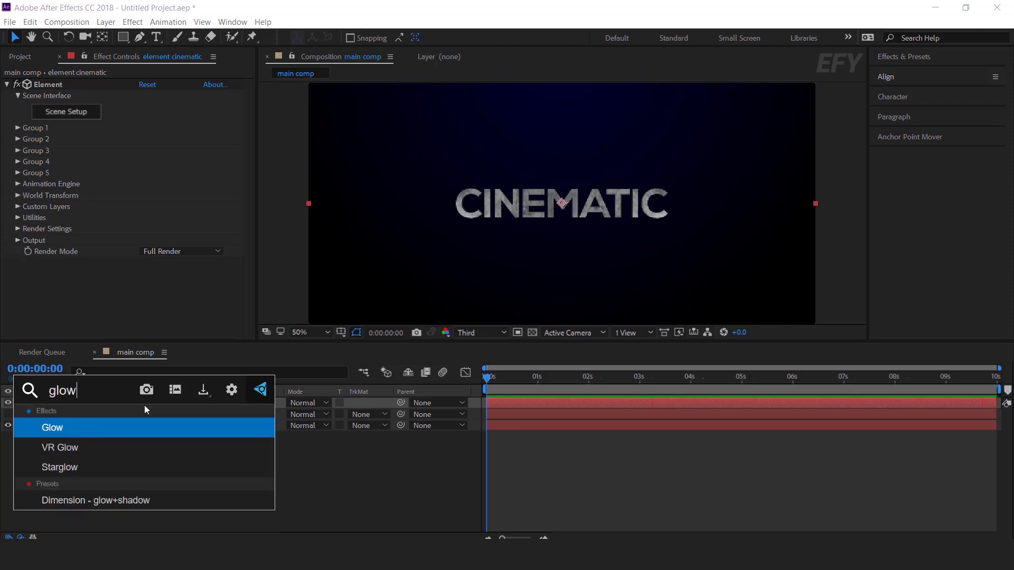
key("Return")
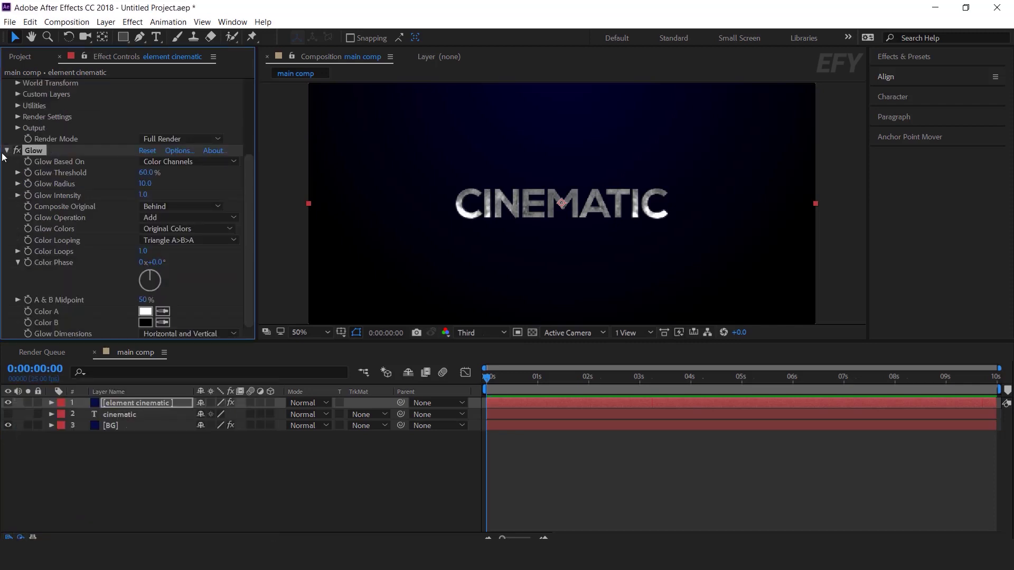
Step: Set the Glow effect's Threshold to 30%, Radius to 50 and Intensity to 0.5
left_click(143, 173)
type("30")
key("Return")
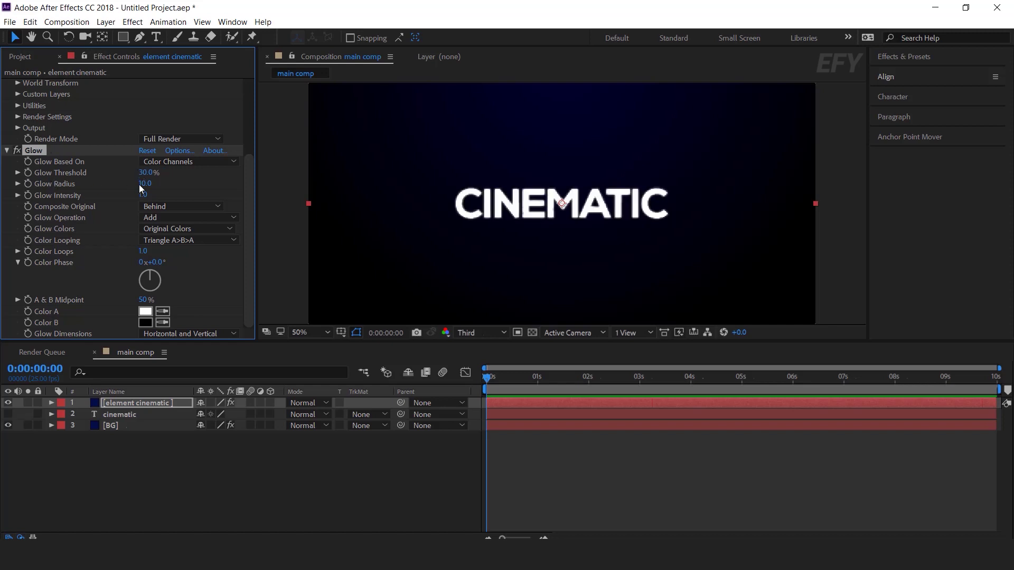
left_click(149, 184)
type("50")
key("Return")
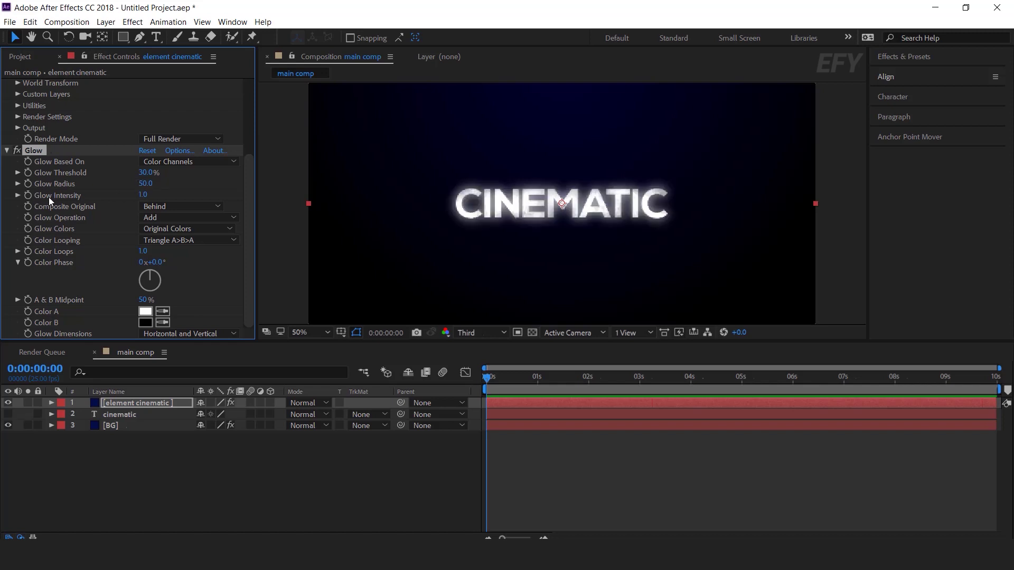
left_click(146, 196)
type("0.5")
key("Return")
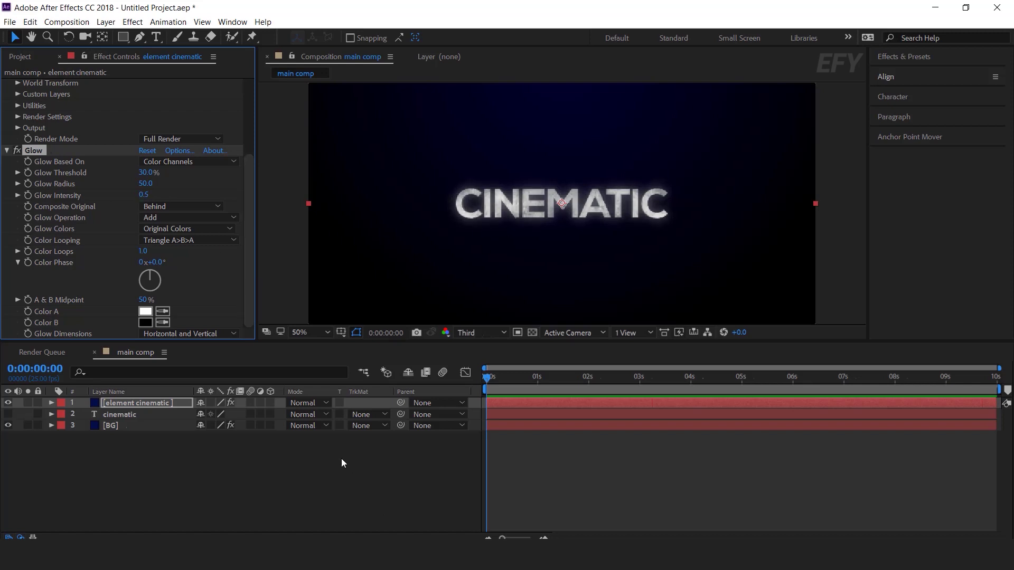
Step: Create a new two-node camera layer with the 35mm preset
right_click(321, 445)
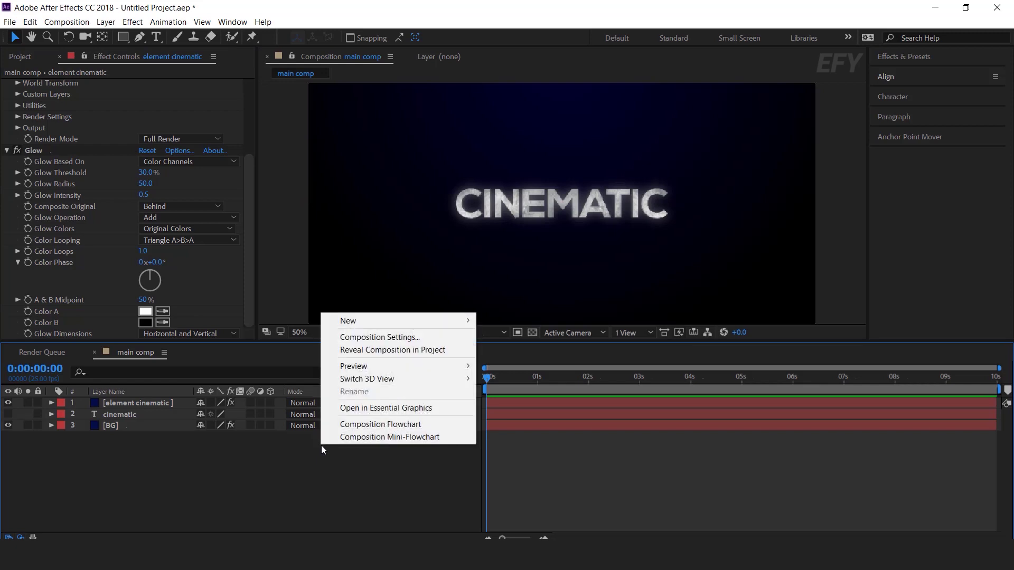
mouse_move(450, 320)
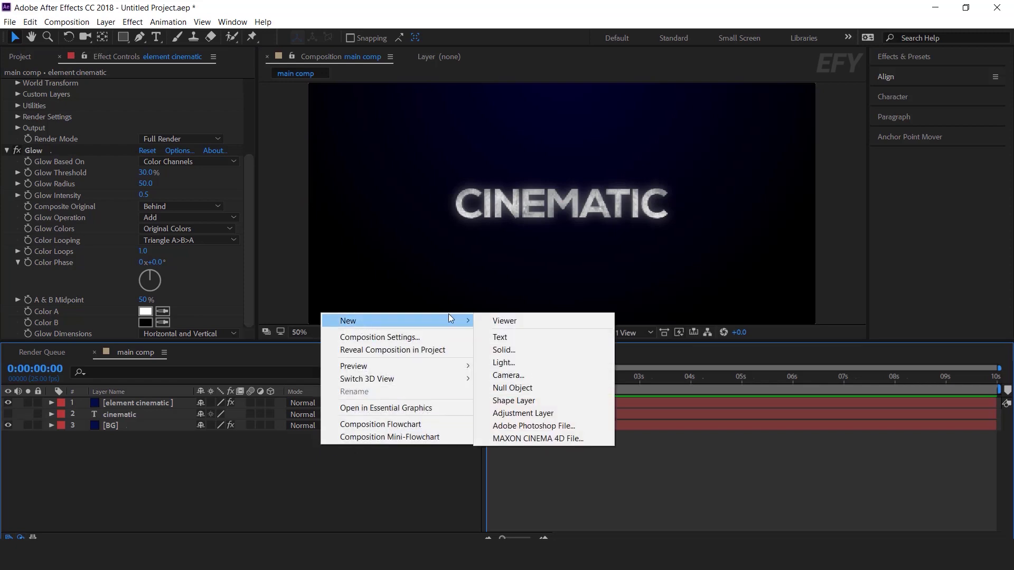
left_click(529, 374)
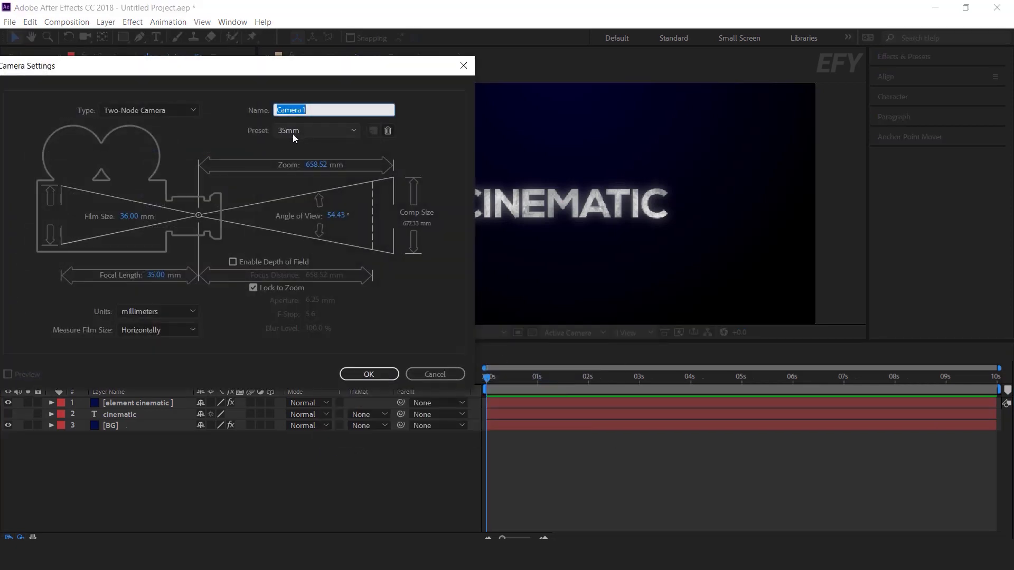
left_click(369, 374)
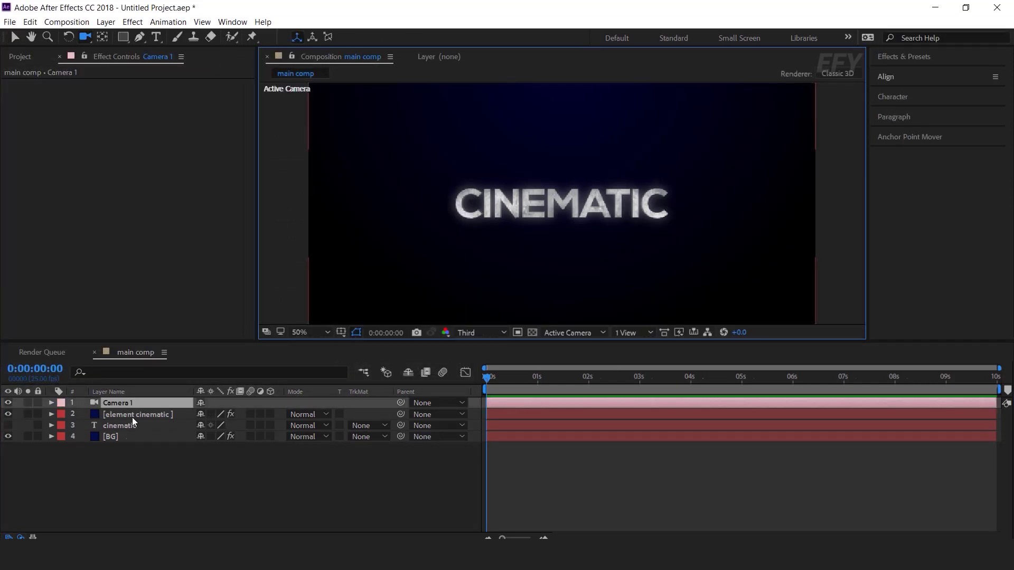
Step: Enable Multi-Object under Group 1's Particle Look in the element cinematic layer's Element effect
left_click(121, 416)
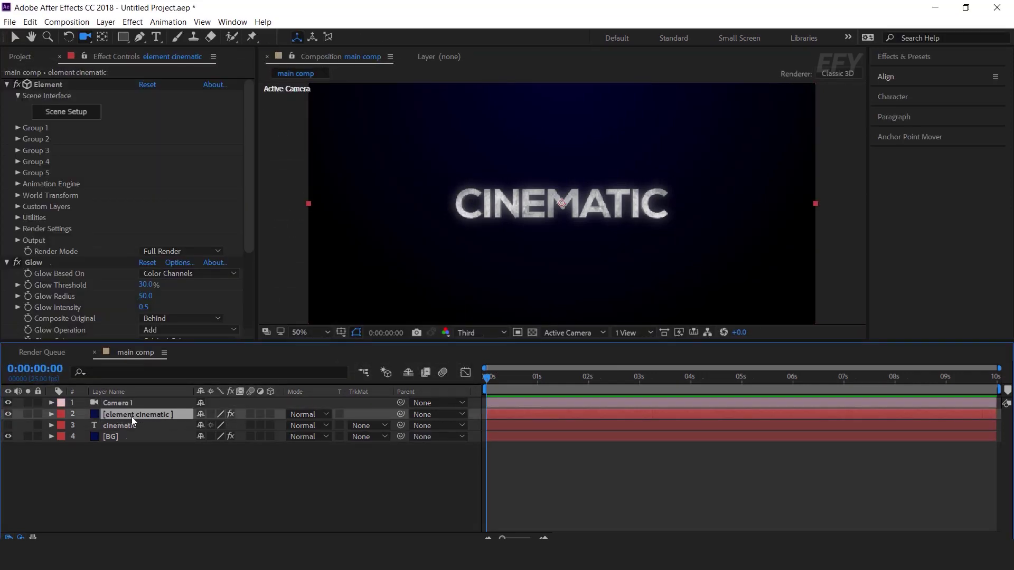
left_click(17, 128)
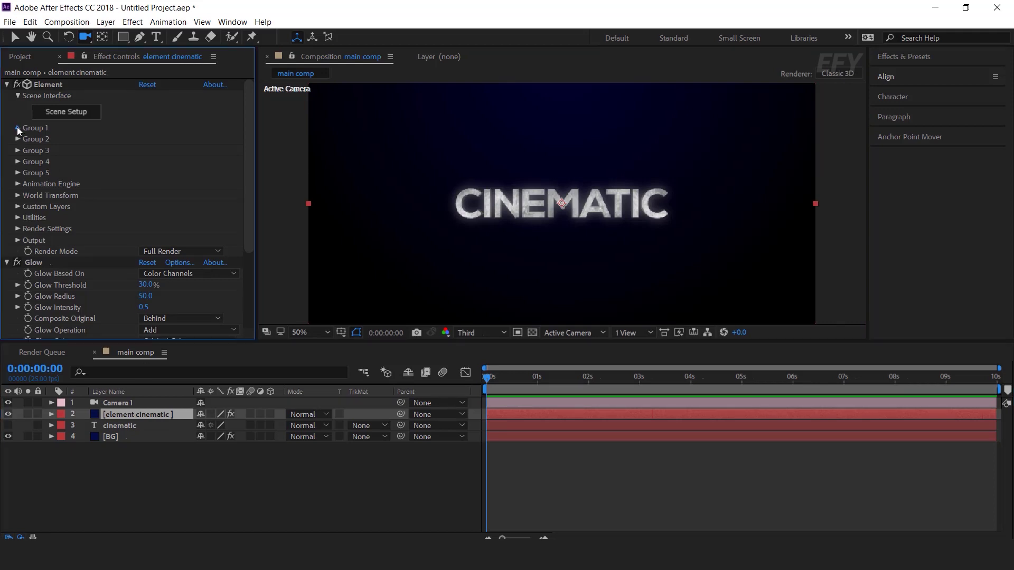
left_click(28, 161)
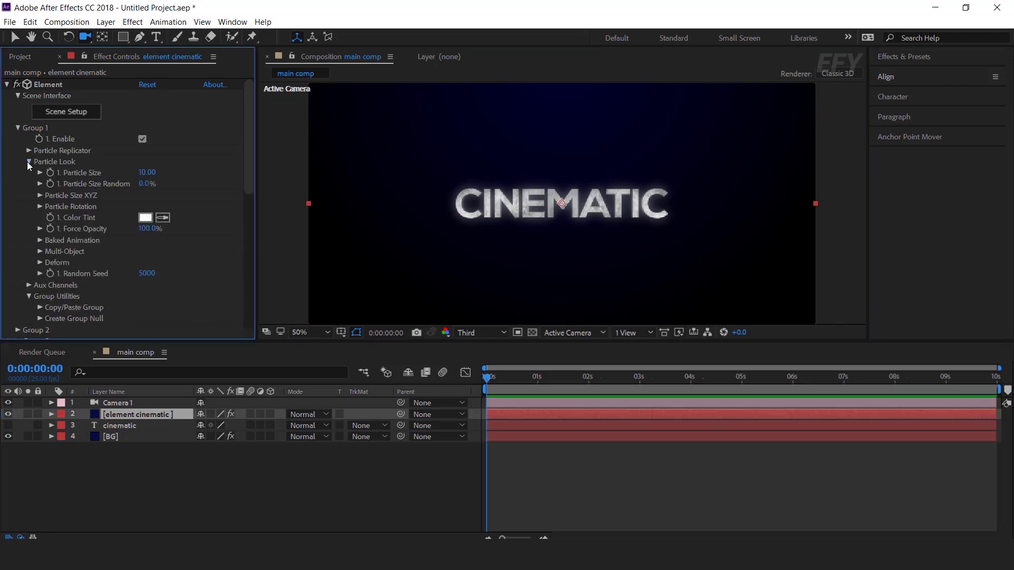
left_click(40, 251)
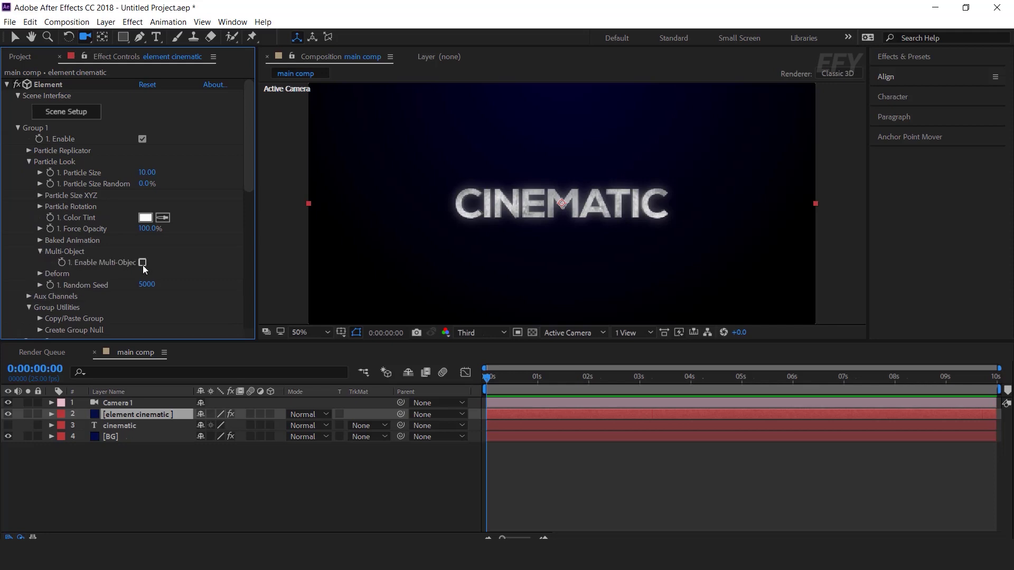
scroll(143, 266, "down", 5)
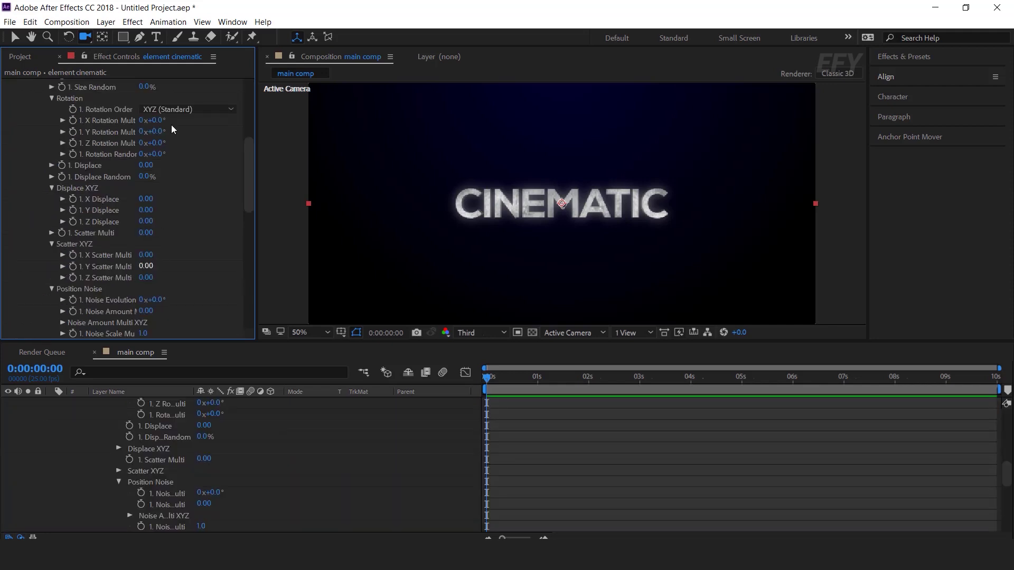
Step: Set Group 1's Multi-Object Rotation Random to 300°
left_click(458, 379)
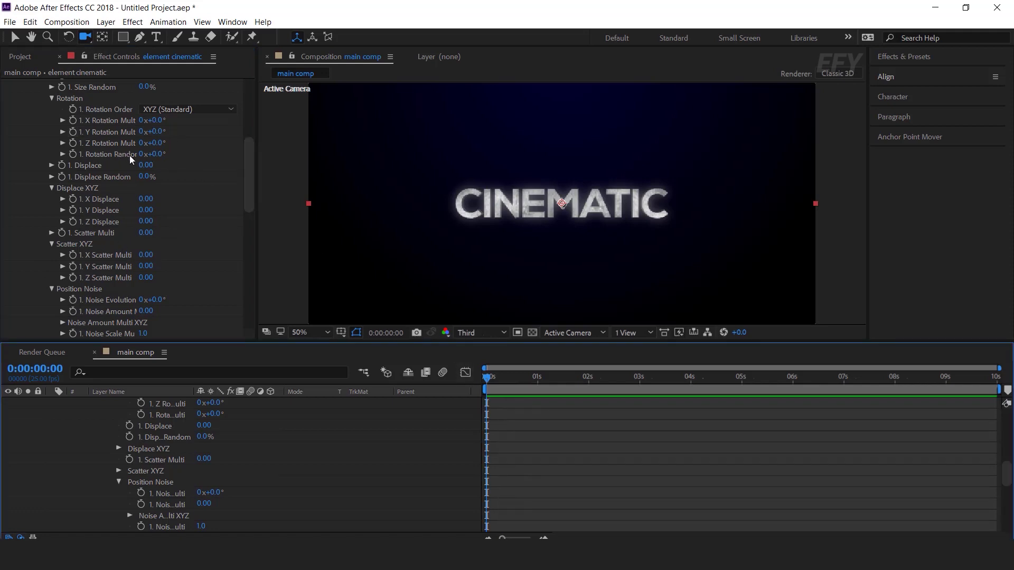
left_click(156, 154)
type("300")
key("Return")
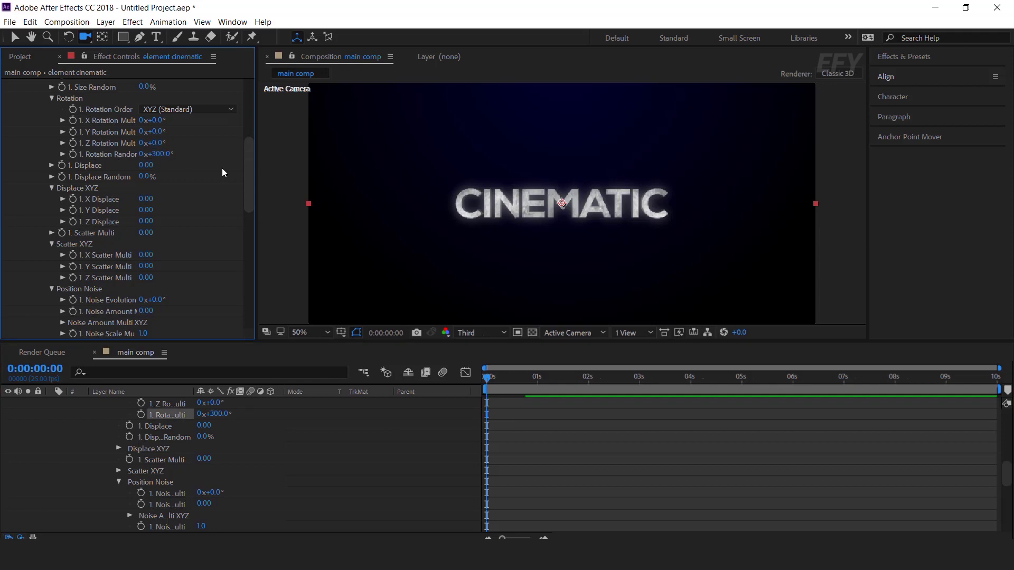
Step: Keyframe Group 1's Rotation Random from 300° at 0:00:00:00 to 0° at 0:00:02:11
left_click(76, 155)
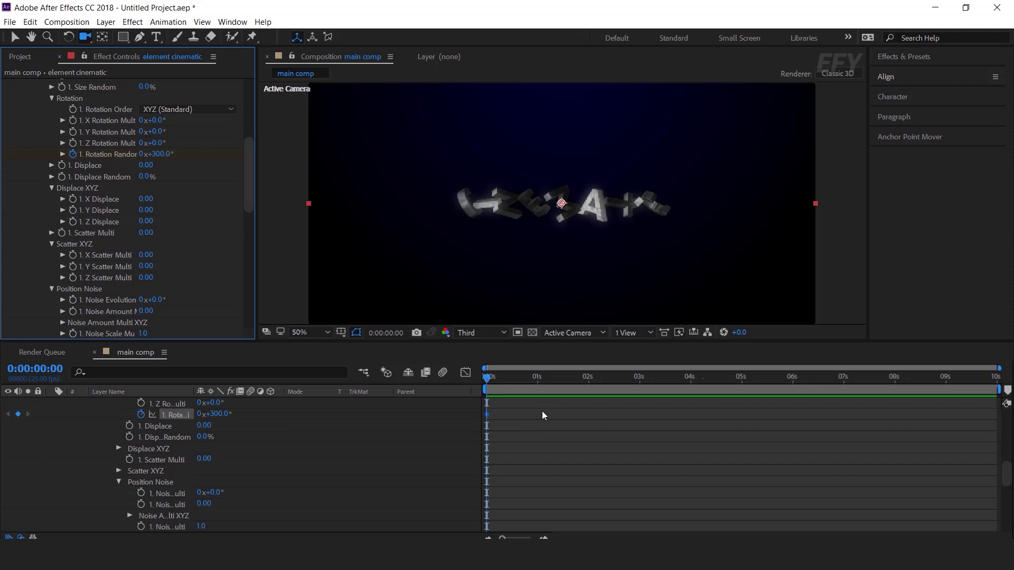
left_click_drag(487, 379, 614, 389)
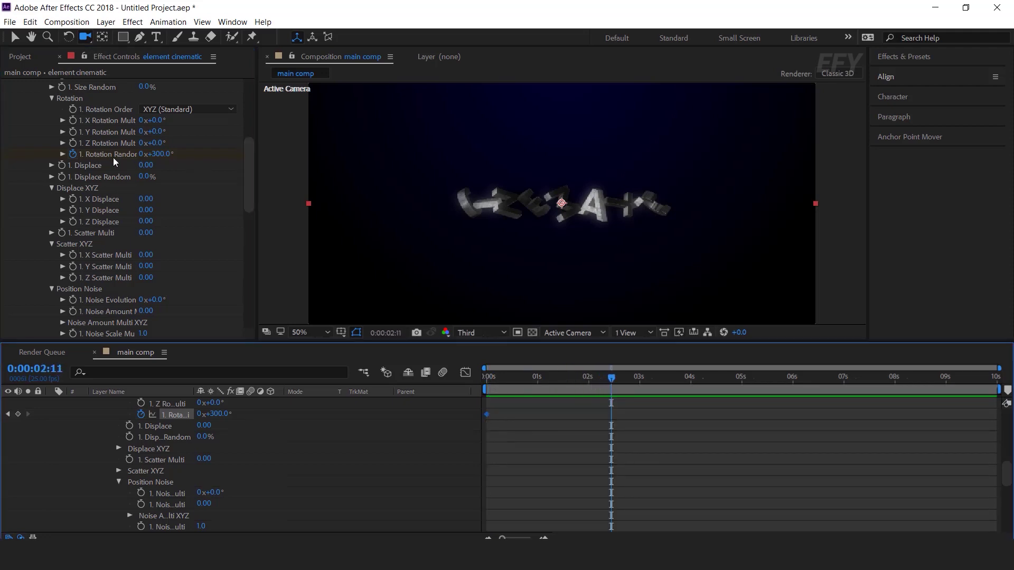
left_click(164, 159)
type("0")
key("Return")
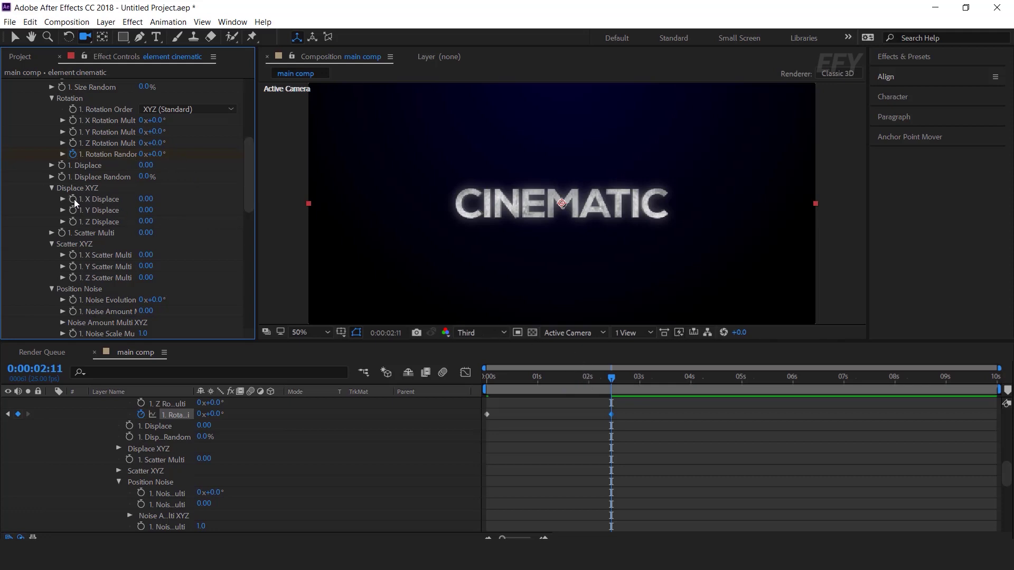
Step: Keyframe Group 1's X Displace from 1.2 at 0:00:00:00 to 0 at 0:00:02:11
left_click_drag(604, 377, 445, 378)
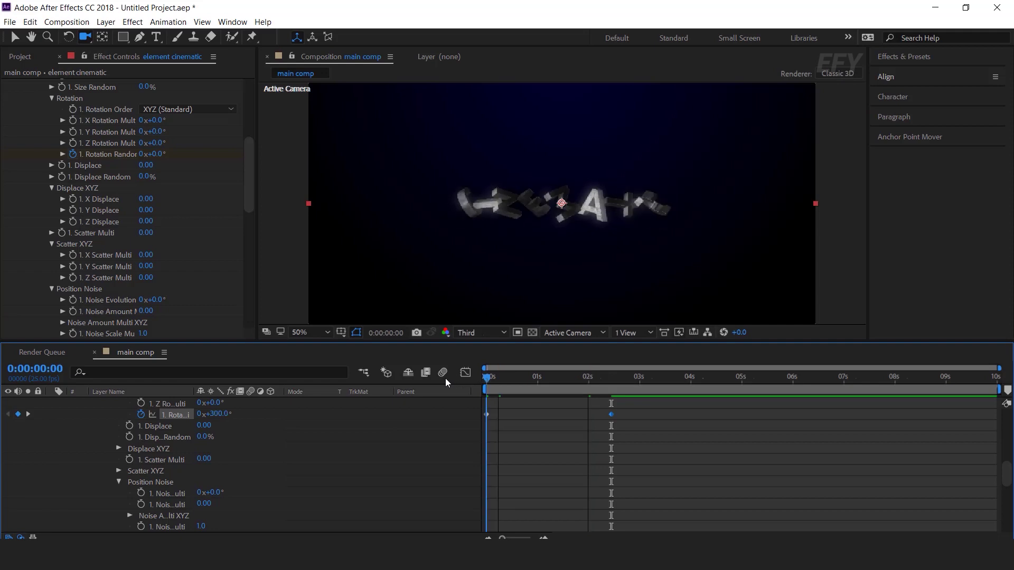
left_click(73, 199)
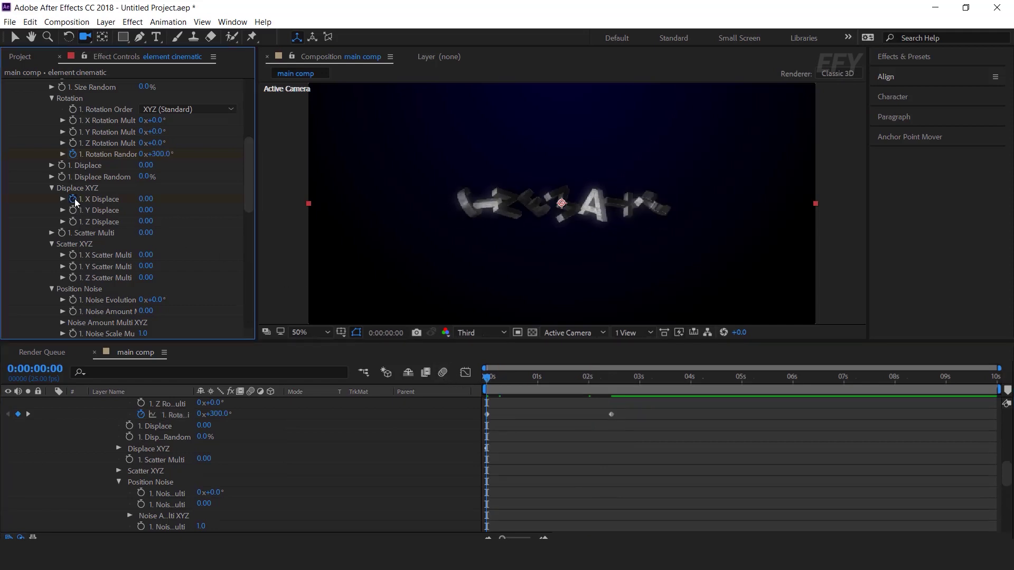
left_click(147, 201)
type("1.2")
key("Return")
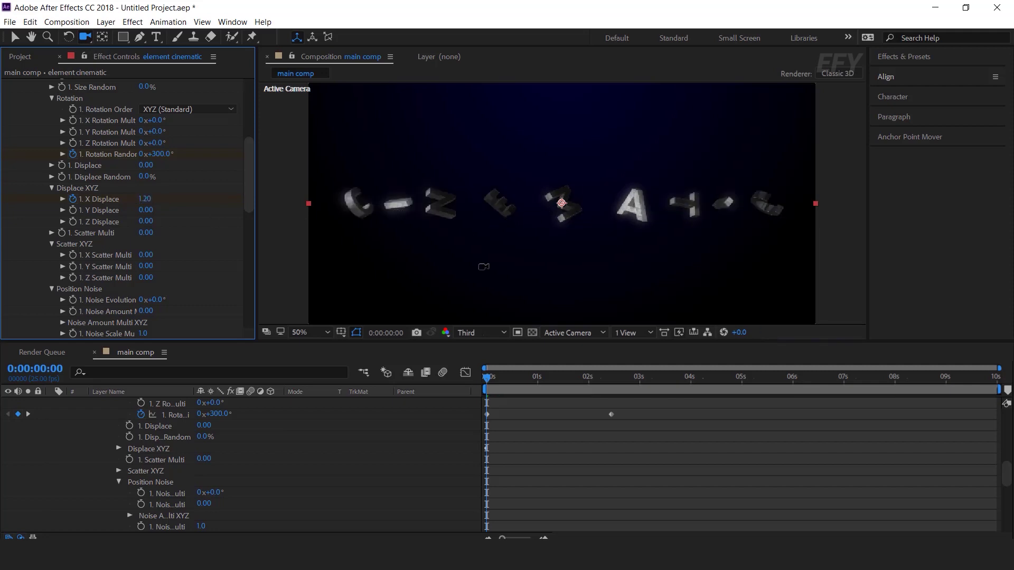
left_click(29, 414)
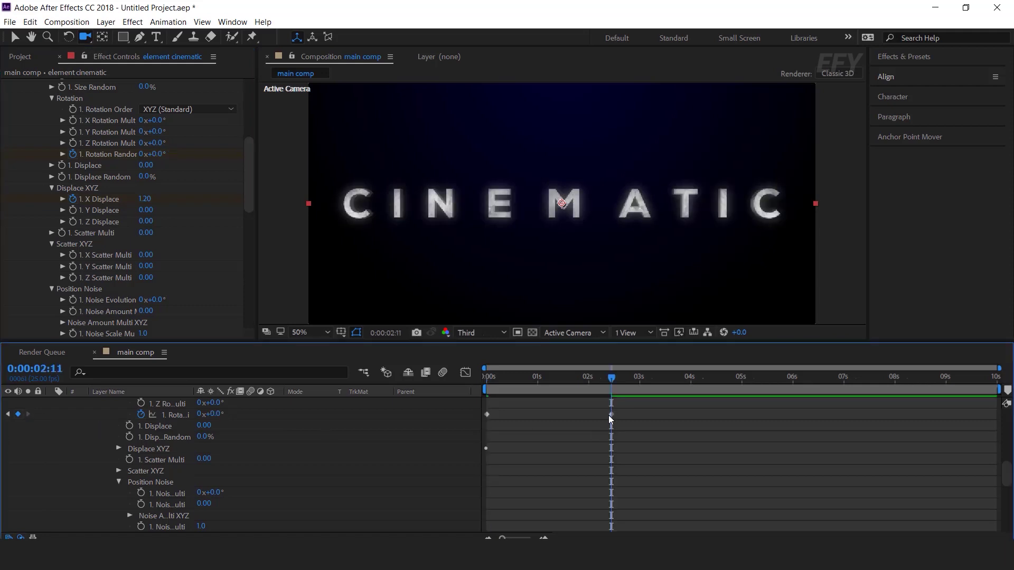
left_click(145, 199)
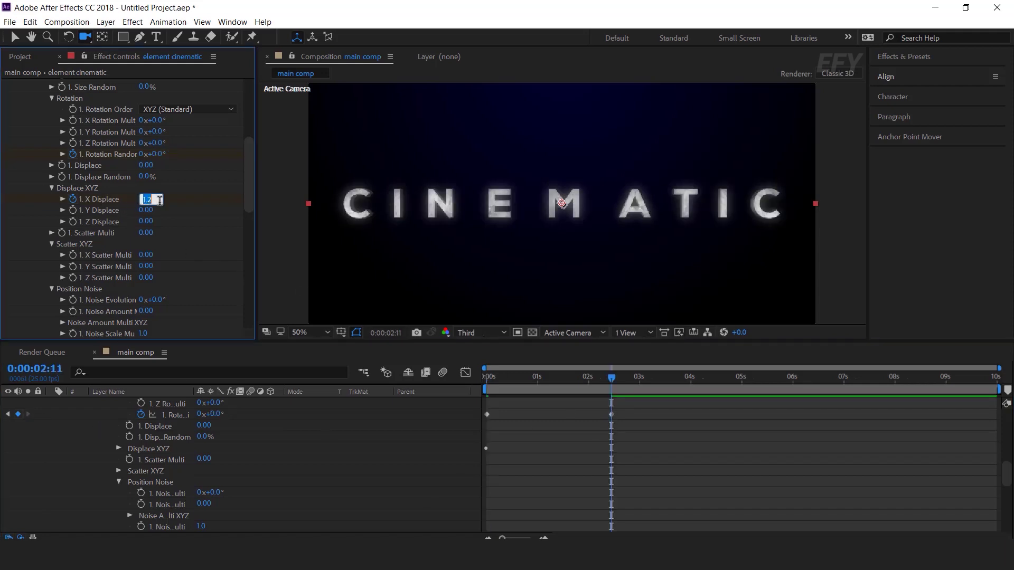
type("0")
key("Return")
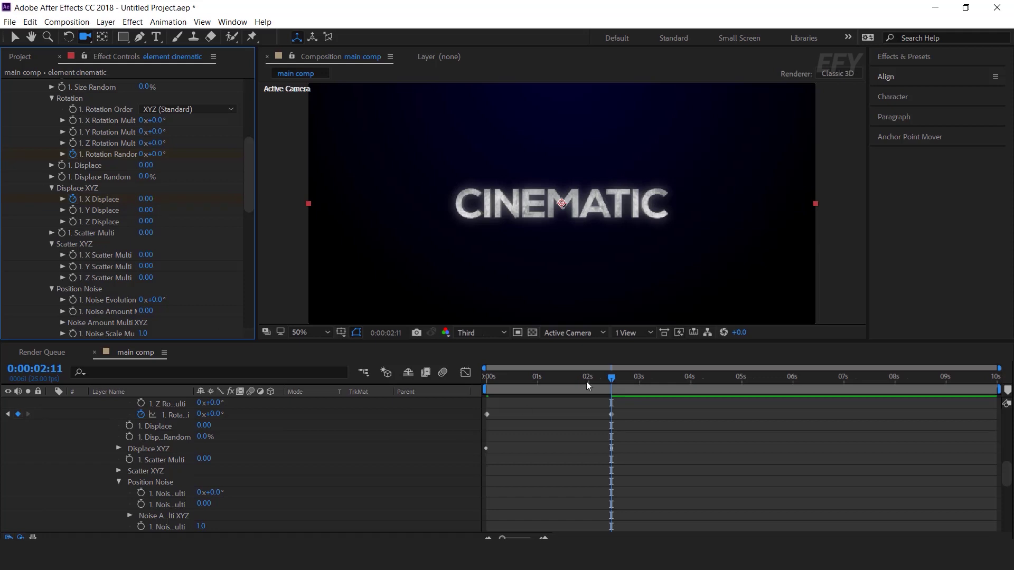
Step: Keyframe Group 1's Z Scatter from 100 at 0:00:00:00 to 0 at 0:00:02:11, and preview the letter animation
left_click_drag(614, 378, 478, 381)
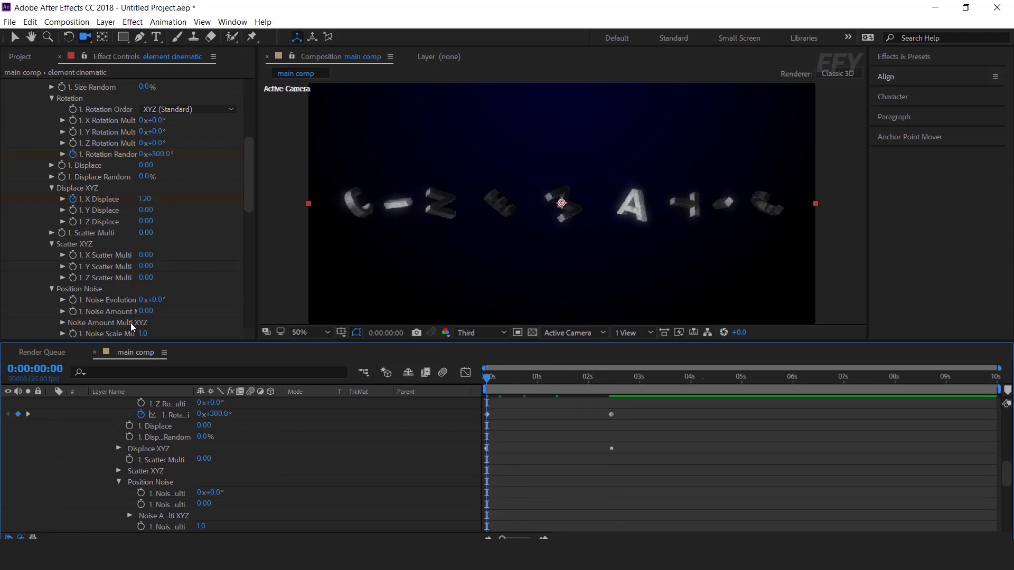
left_click(146, 278)
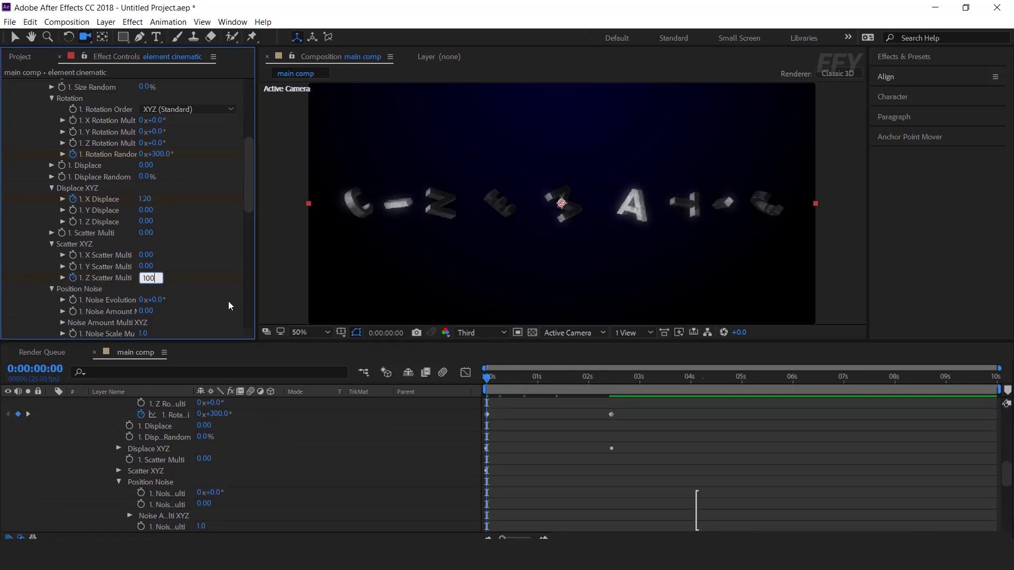
type("100")
key("Return")
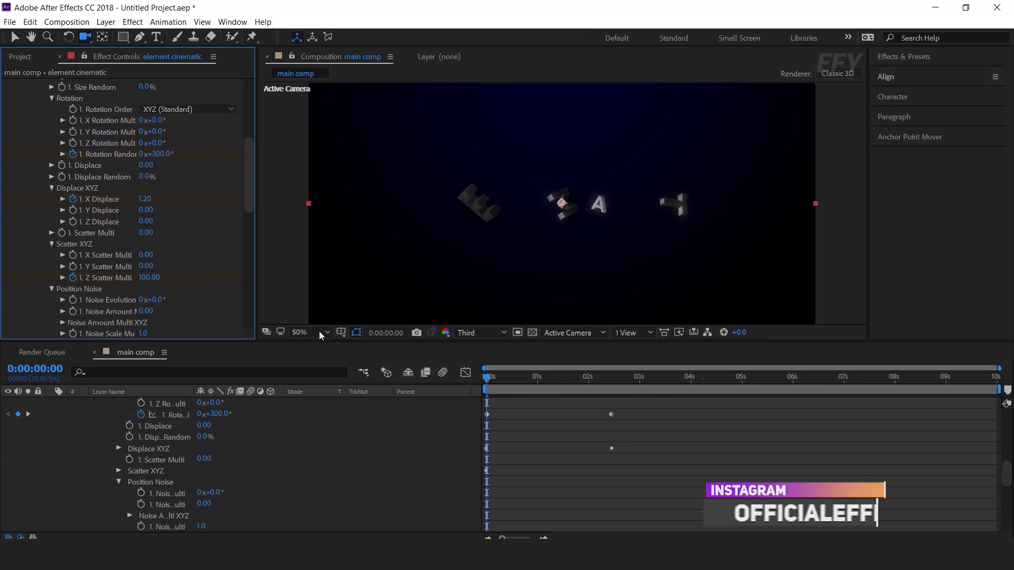
left_click(28, 414)
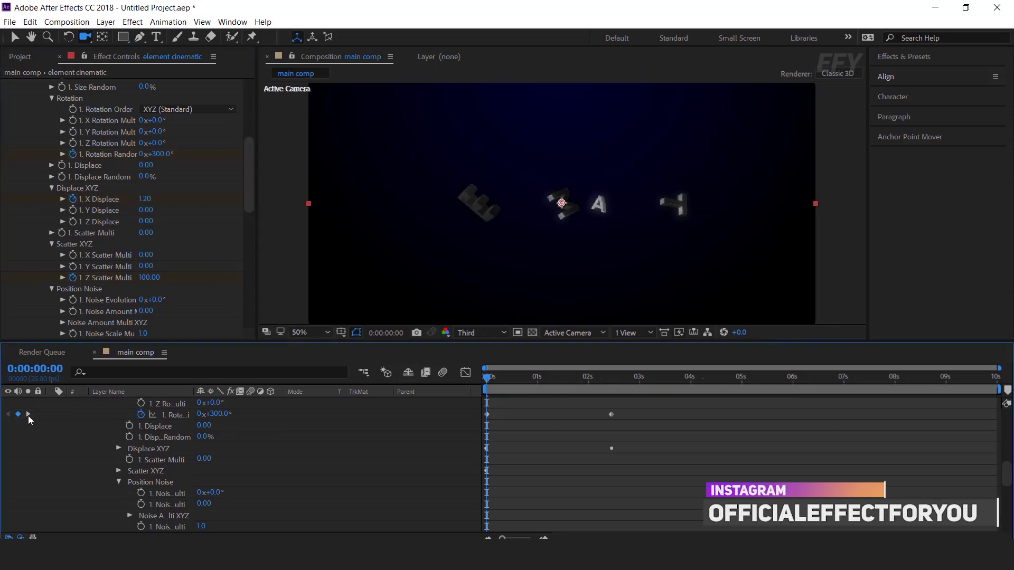
left_click(148, 277)
type("0")
key("Return")
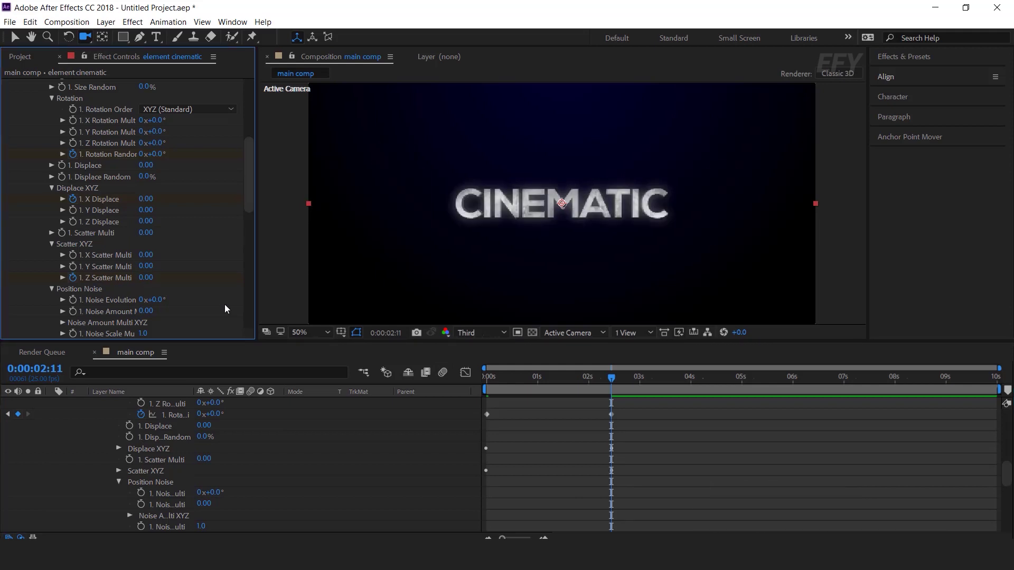
left_click_drag(610, 382, 467, 388)
key("space")
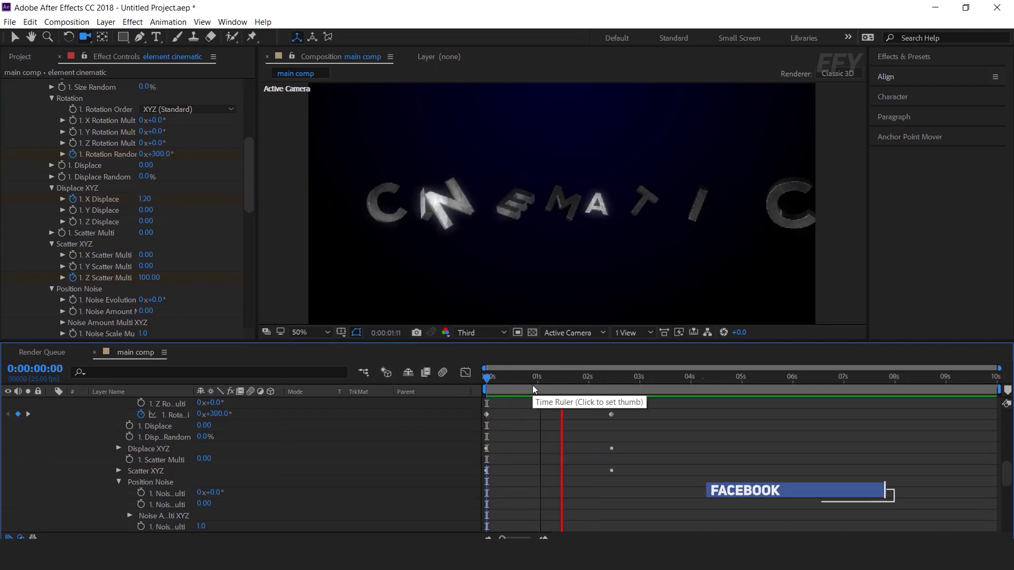
Step: Add a Position keyframe to the Camera 1 layer at 0:00:02:11
left_click(611, 381)
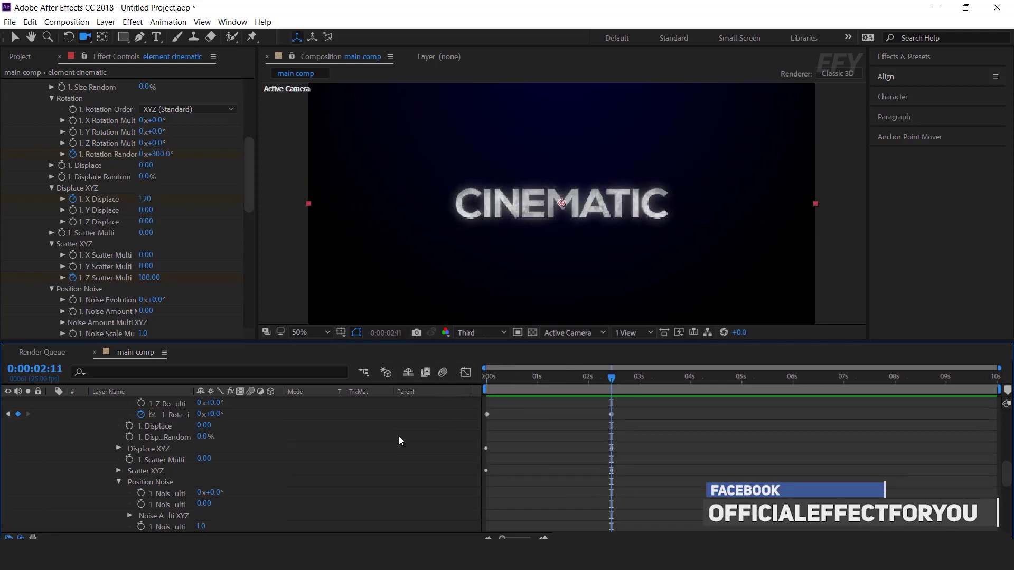
scroll(560, 436, "up", 6)
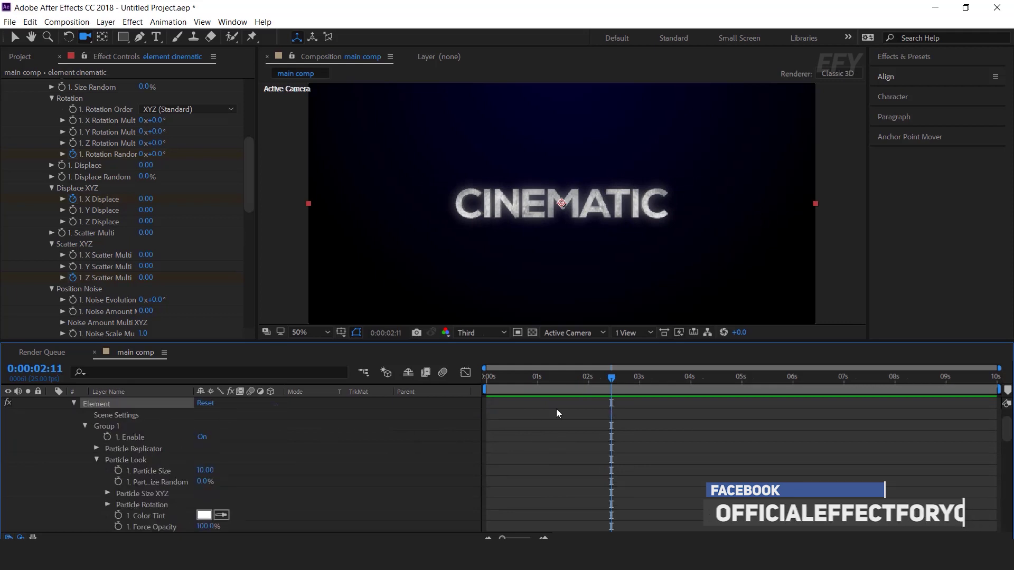
scroll(556, 409, "up", 2)
left_click(132, 404)
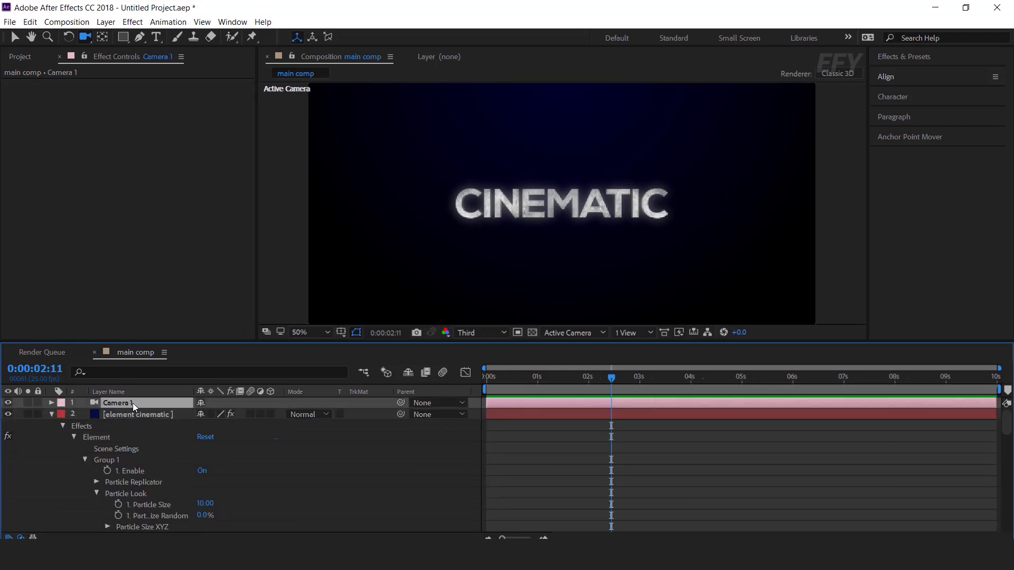
key("p")
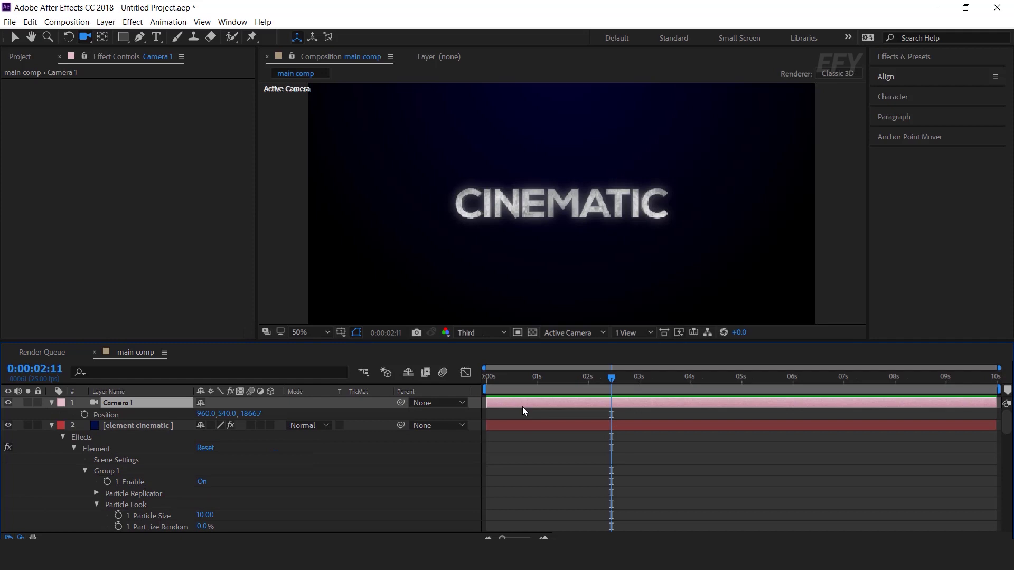
left_click(84, 414)
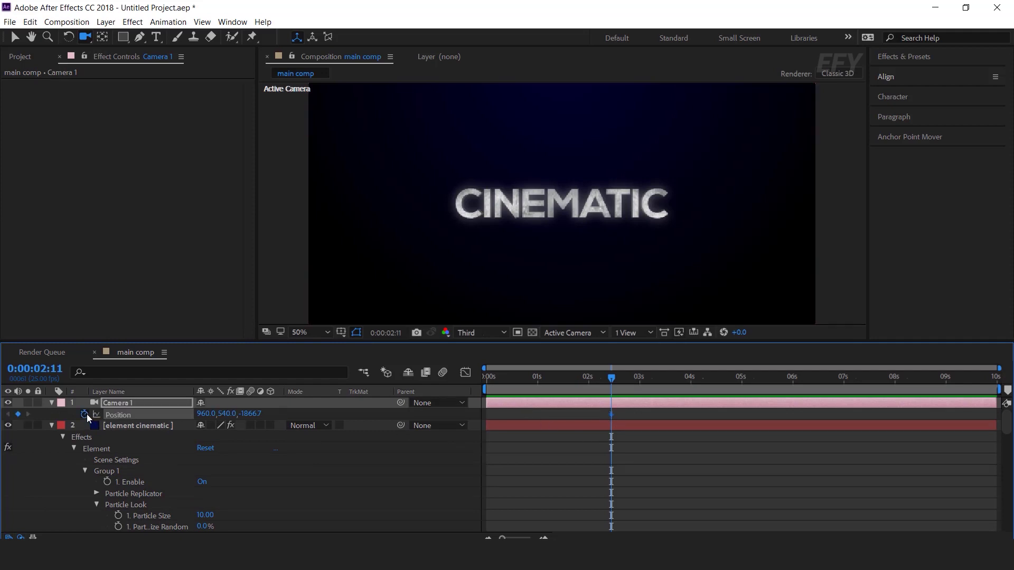
Step: Move Camera 1 forward at 0:00:00:00 to a Z position of about 13.3
left_click_drag(595, 382, 467, 391)
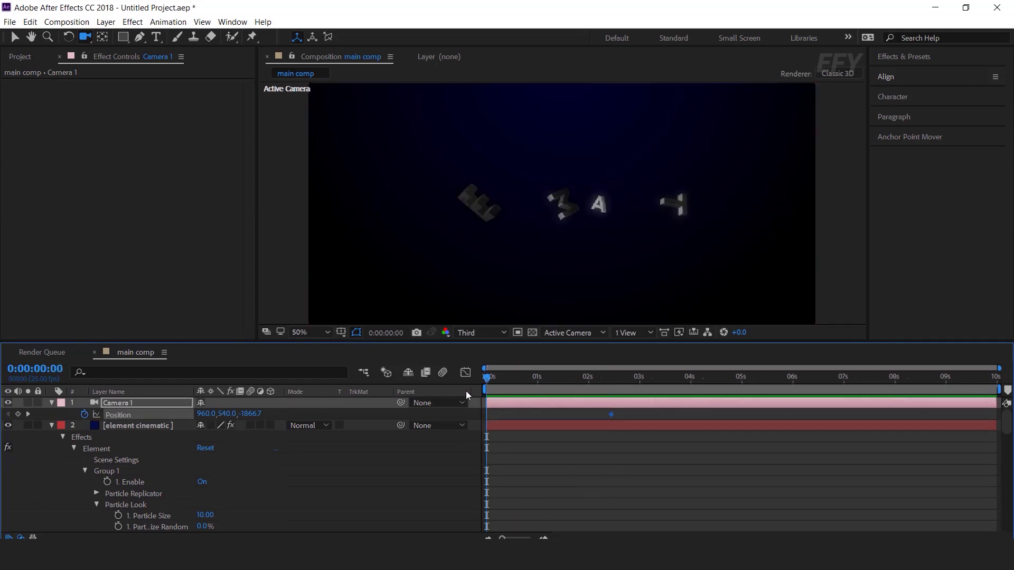
left_click_drag(251, 414, 363, 437)
left_click_drag(248, 414, 620, 423)
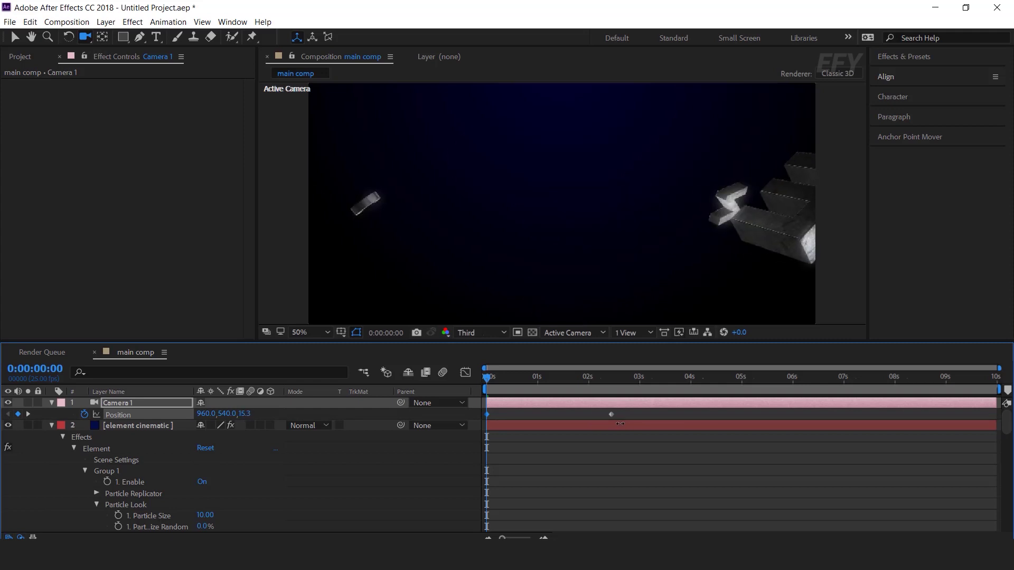
Step: Set the element cinematic layer's Z Scatter to 50 at 0:00:00:00 and preview the animation
left_click(546, 426)
scroll(220, 240, "down", 10)
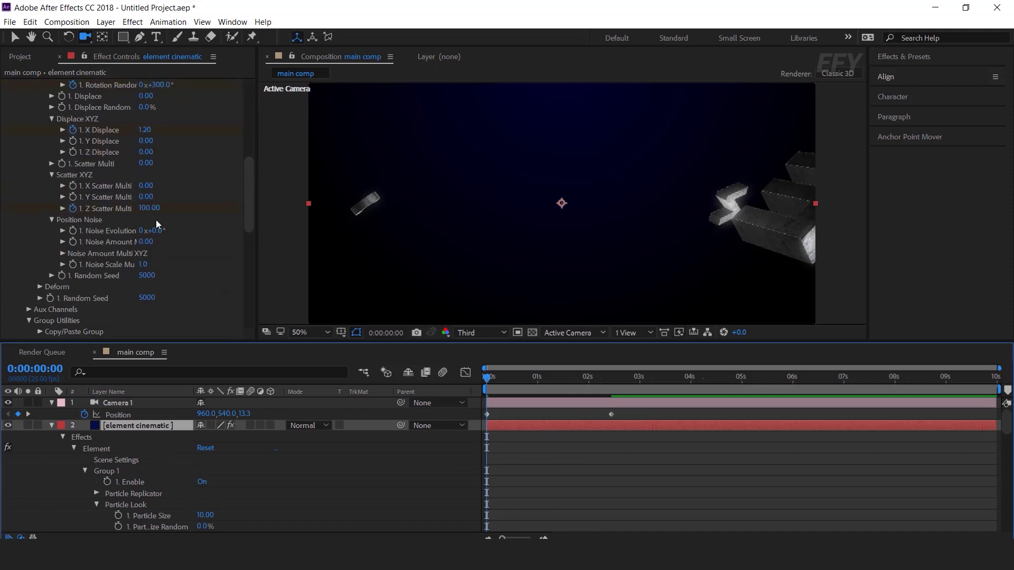
left_click_drag(150, 208, 35, 219)
left_click(147, 208)
type("50")
key("Return")
key("space")
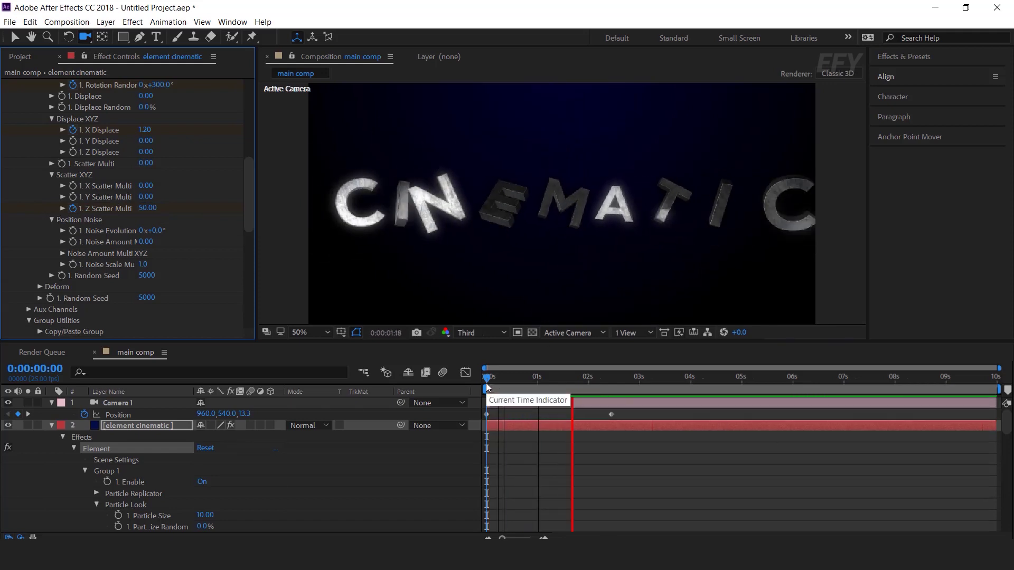
Step: Apply Easy Ease to Camera 1's last Position keyframe
left_click(461, 380)
left_click(626, 417)
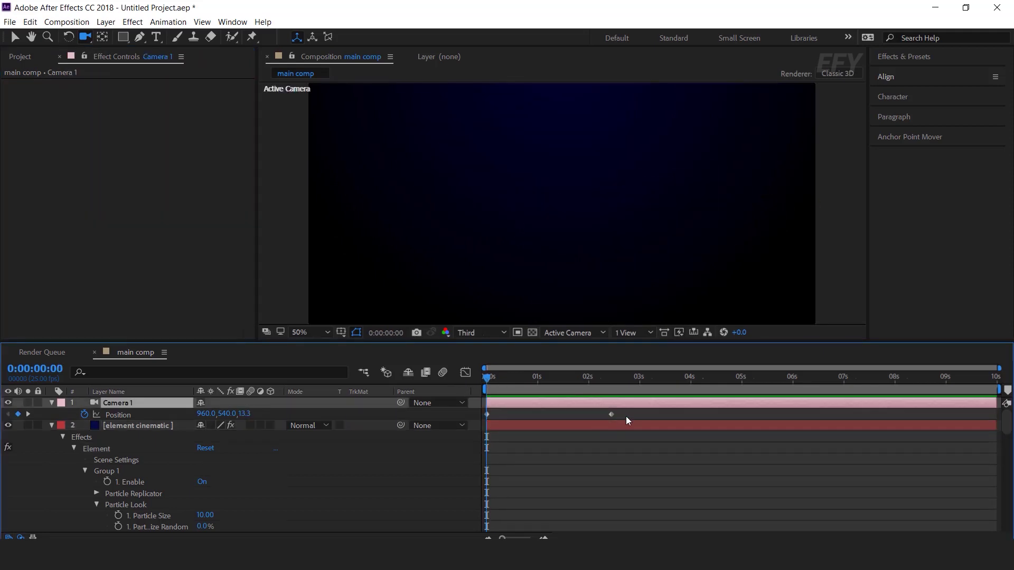
left_click(610, 415)
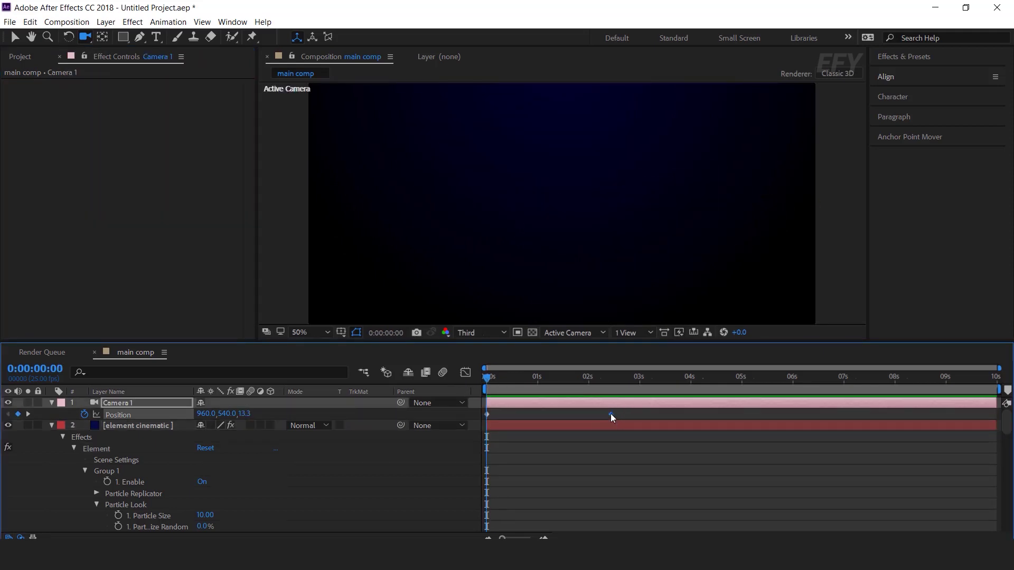
right_click(611, 414)
mouse_move(670, 406)
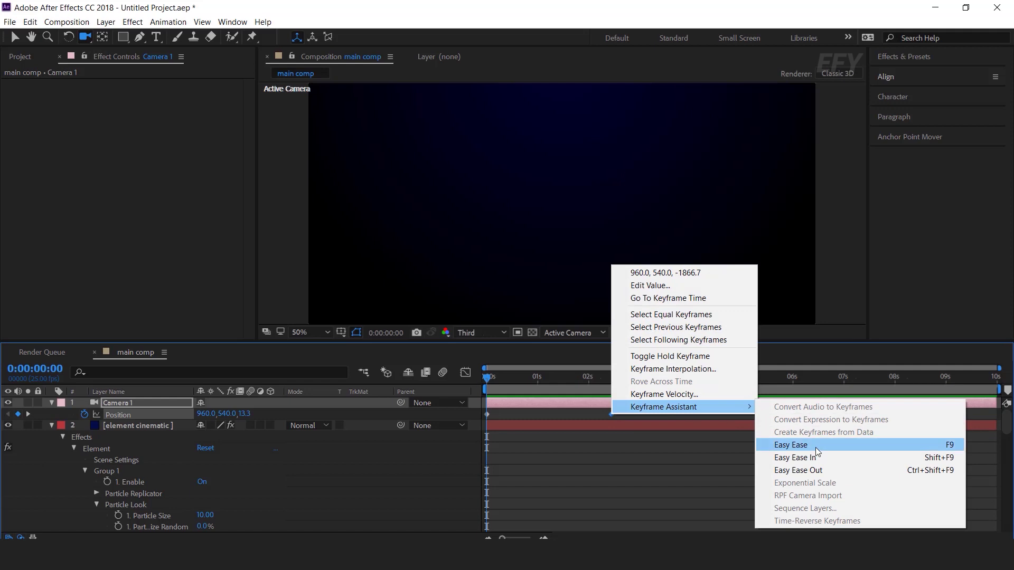
left_click(787, 445)
Step: Extend the last camera keyframe's incoming influence to about 86.5% in the speed graph, and preview the result
left_click(465, 373)
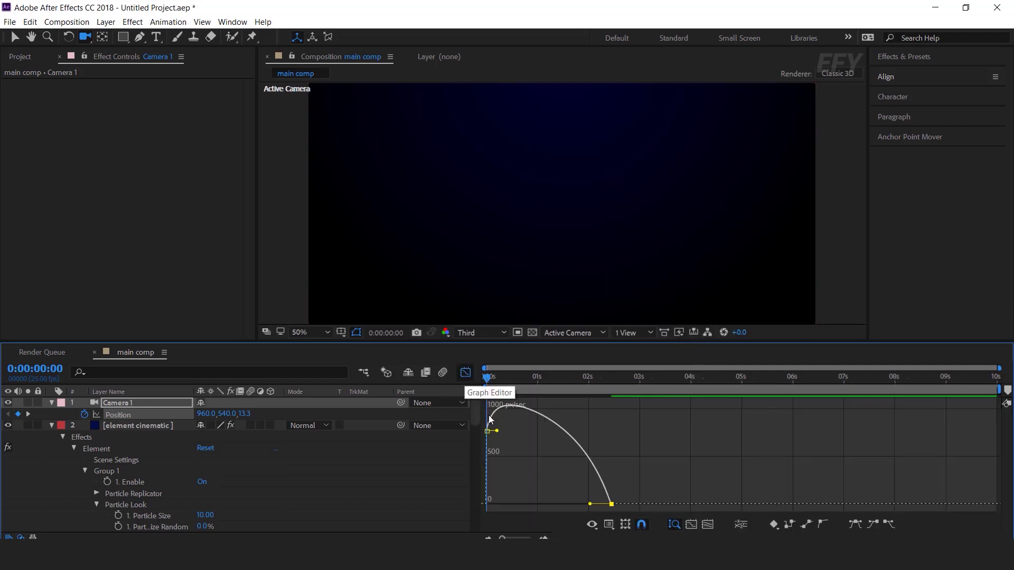
left_click_drag(591, 505, 556, 505)
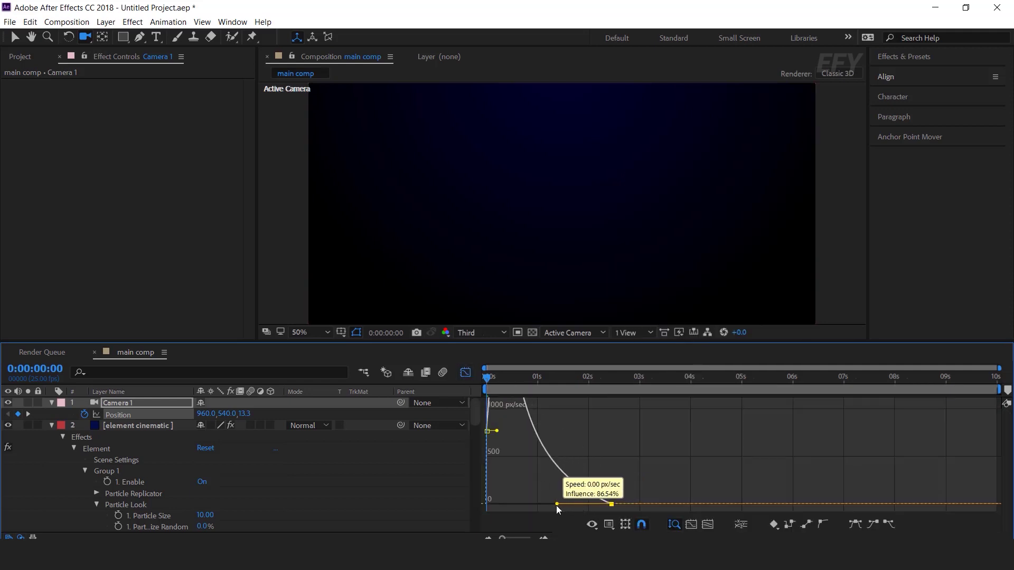
left_click(467, 374)
key("space")
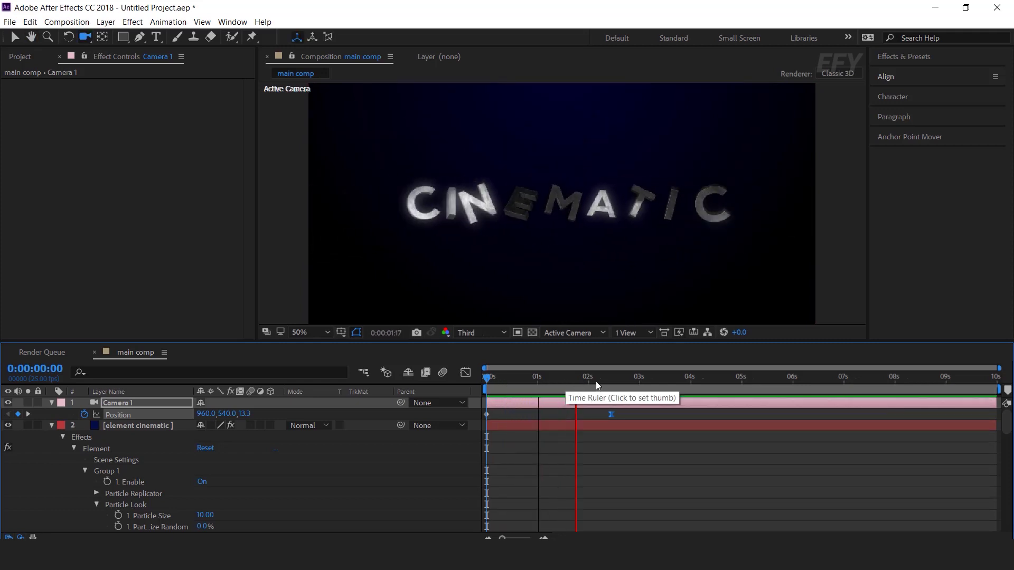
Step: Collapse the element cinematic and Camera 1 layer properties, move to 0:00:02:12 and switch to the Selection tool
left_click_drag(600, 381, 609, 382)
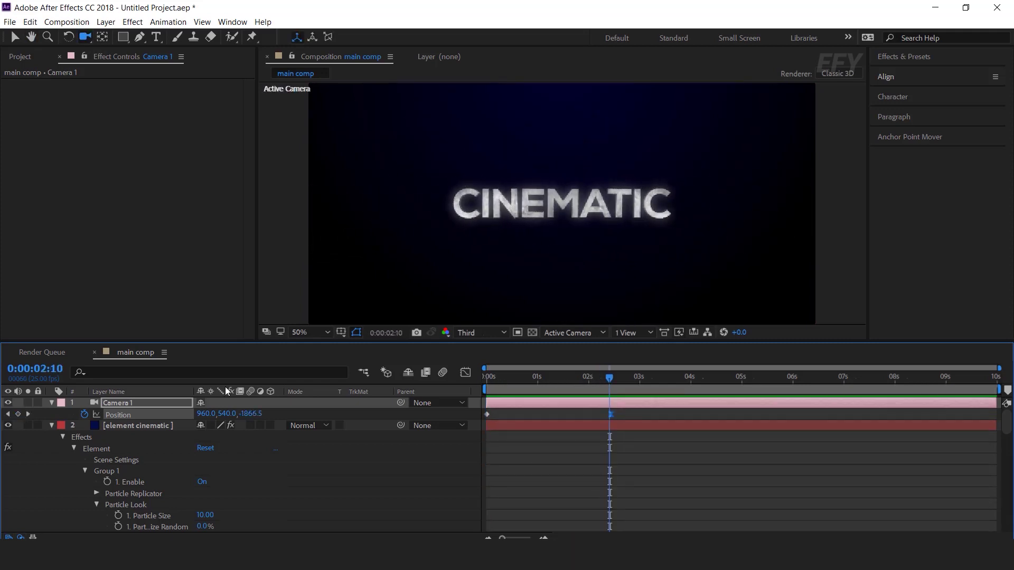
left_click(51, 426)
left_click(192, 472)
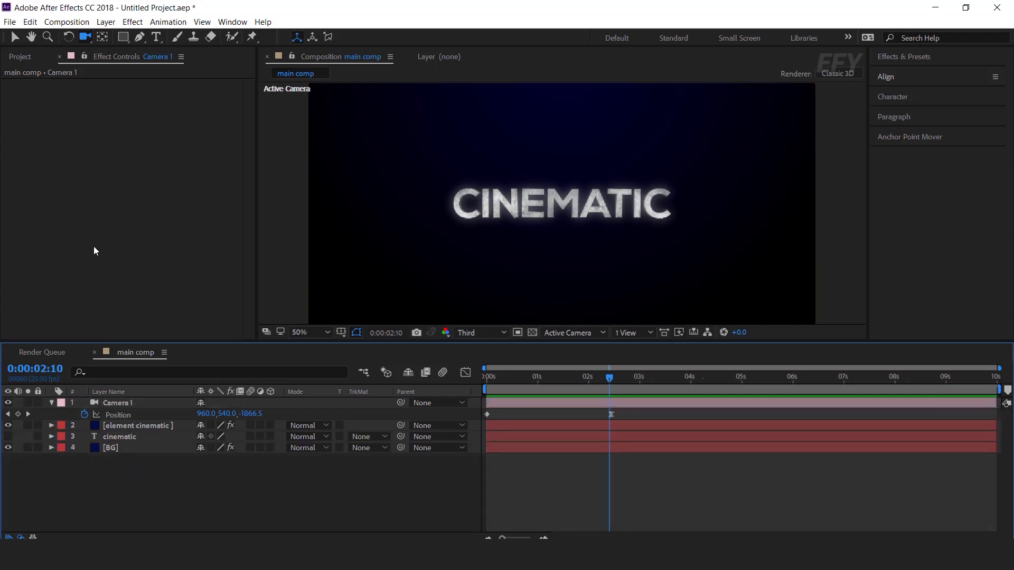
left_click_drag(546, 379, 614, 380)
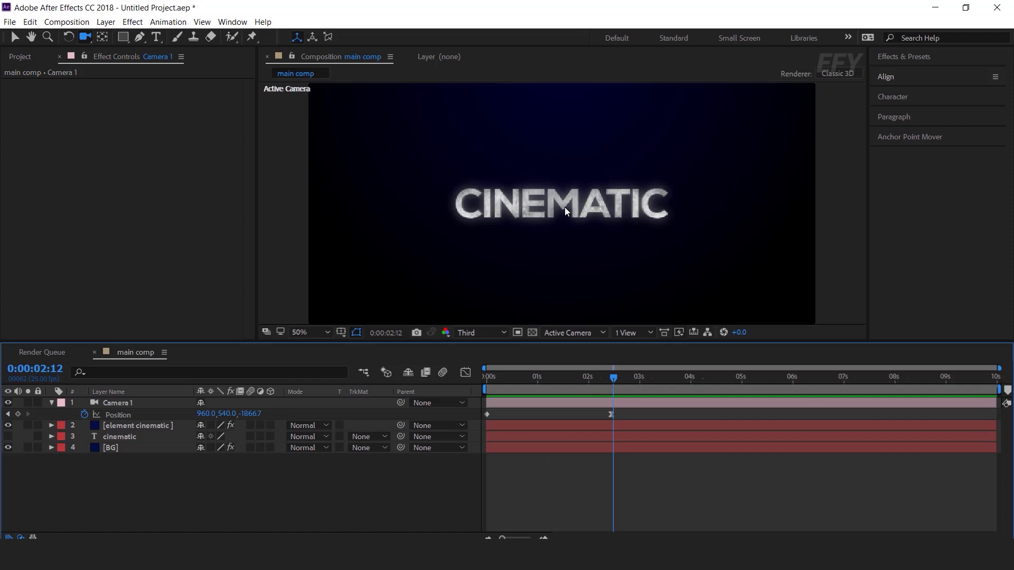
key("v")
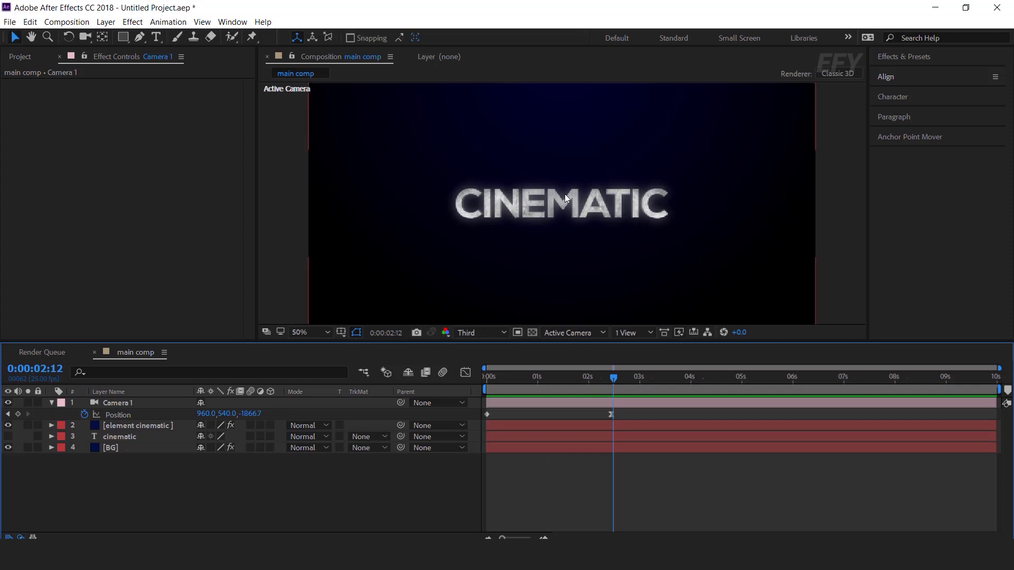
left_click(51, 403)
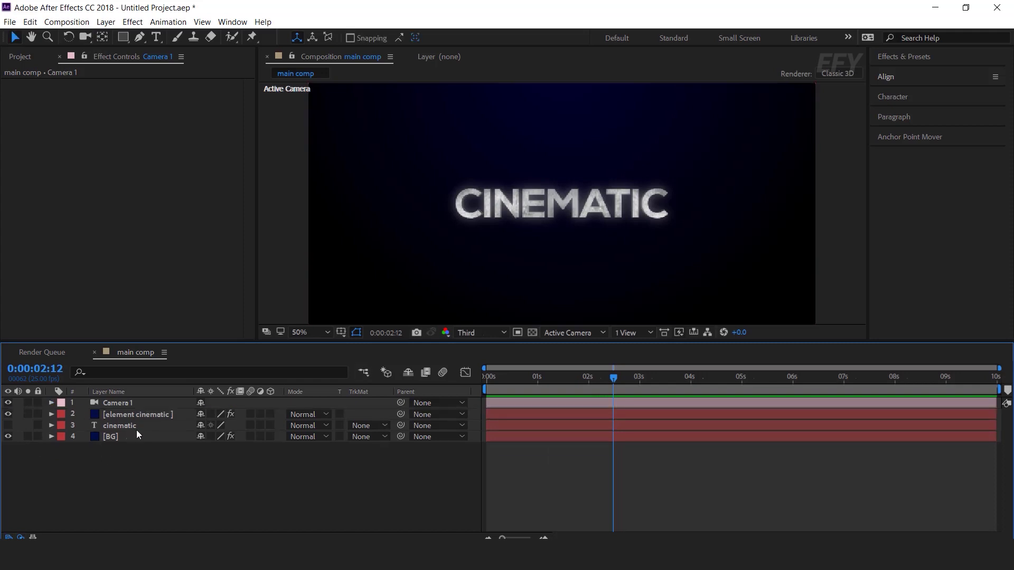
Step: Duplicate the cinematic text layer and rename the copy M
left_click(136, 428)
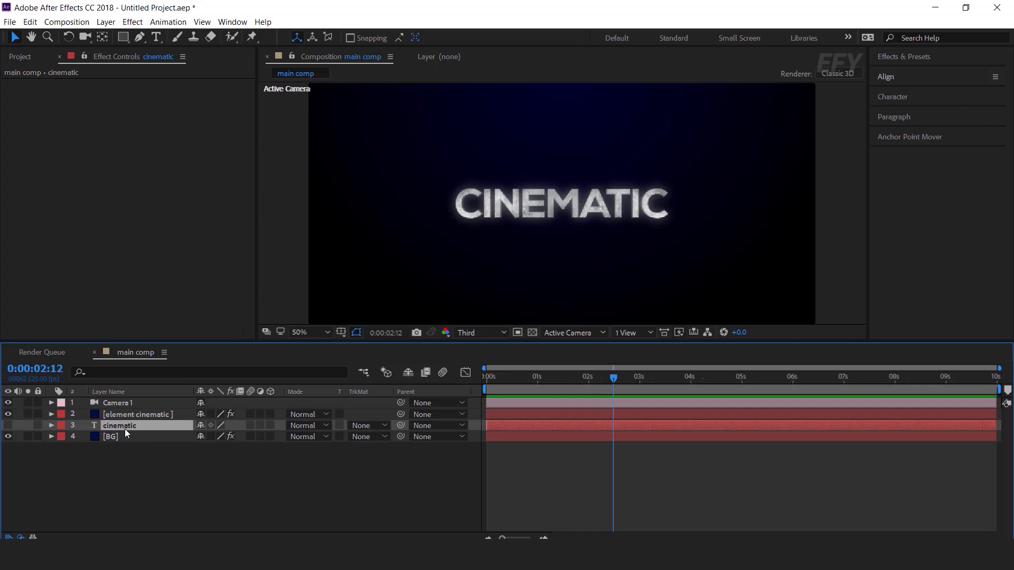
key("ctrl+d")
key("Return")
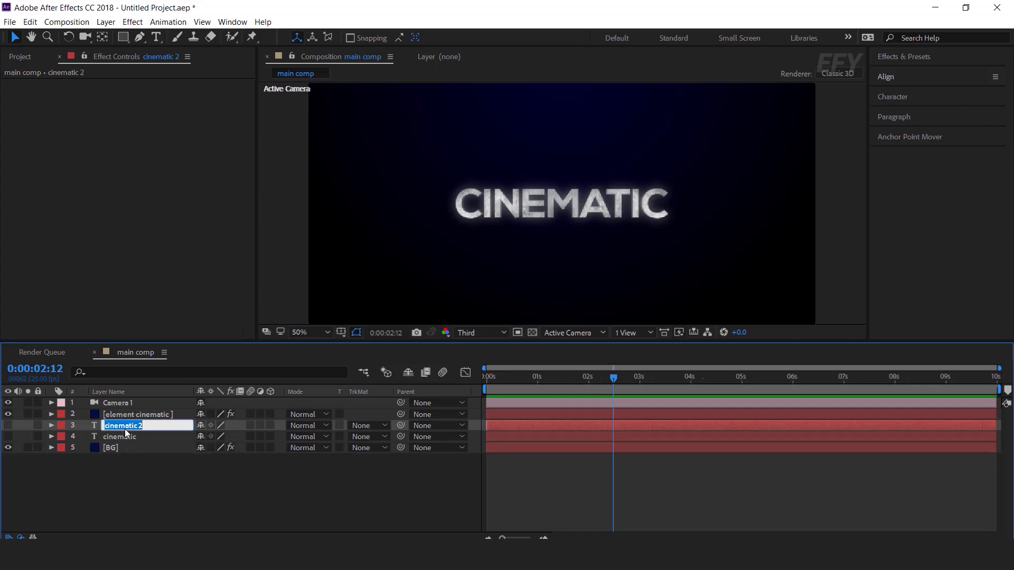
type("M")
key("Return")
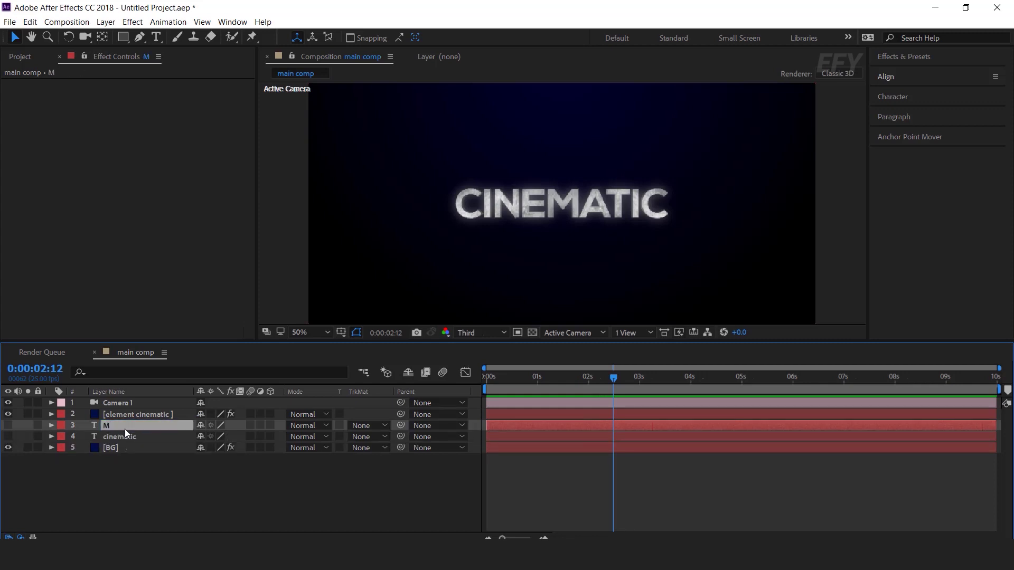
Step: Make the M text layer visible, move it above the title and delete every letter except the M
left_click(8, 426)
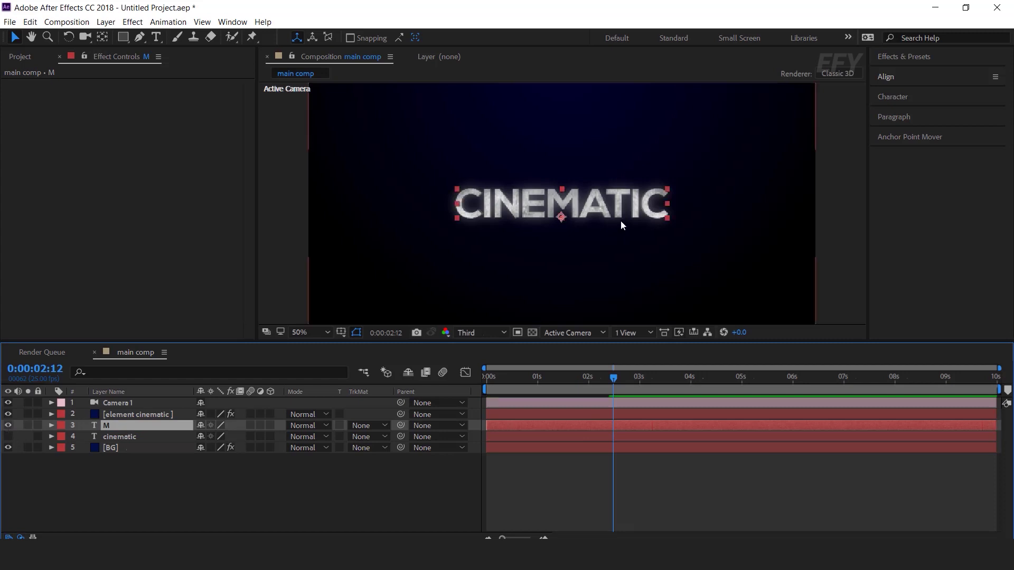
left_click_drag(562, 221, 813, 153)
left_click(156, 37)
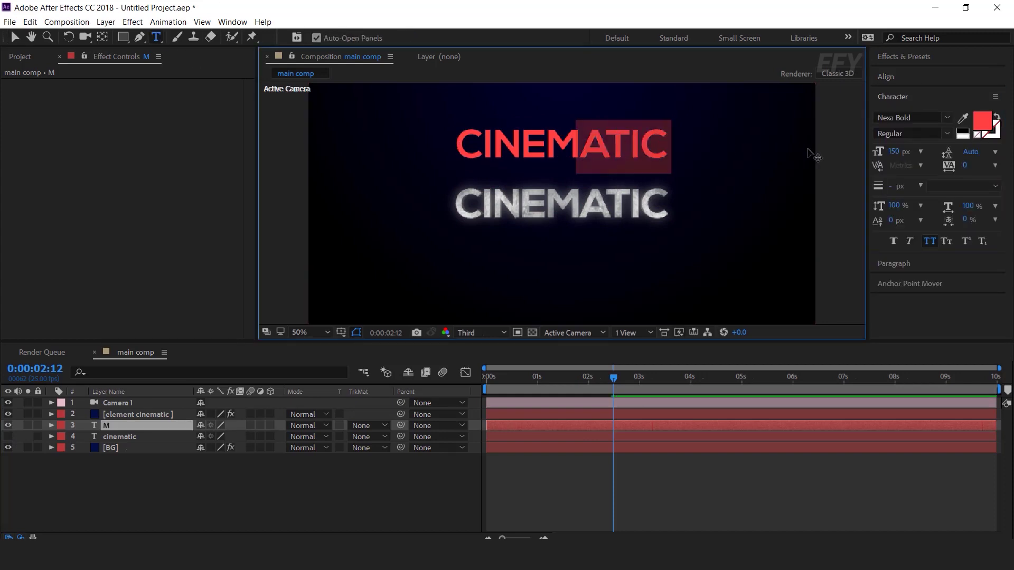
key("Right")
key("Right")
key("BackSpace")
key("BackSpace")
key("BackSpace")
key("BackSpace")
key("Left")
key("BackSpace")
key("BackSpace")
key("BackSpace")
key("BackSpace")
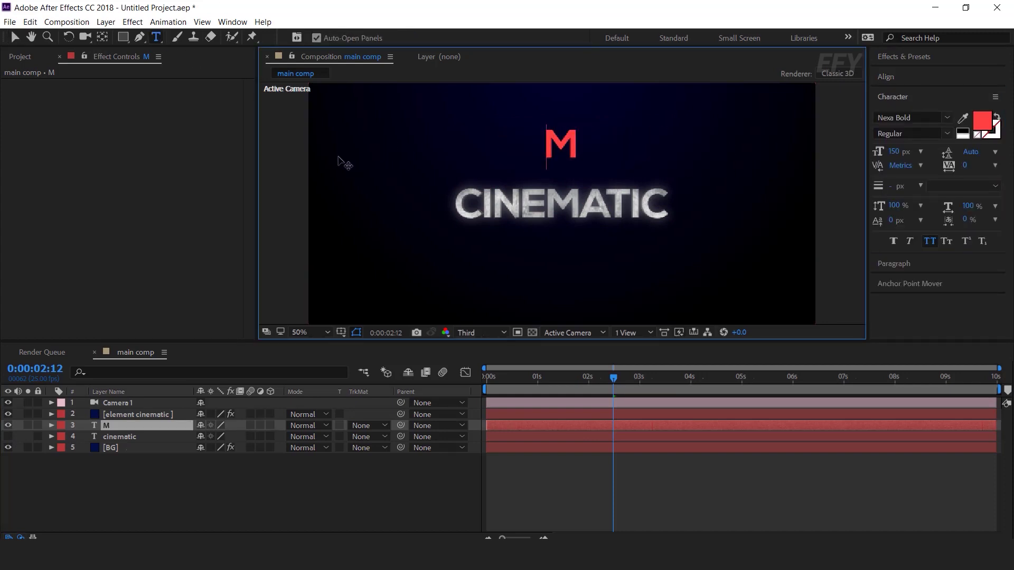
left_click(15, 38)
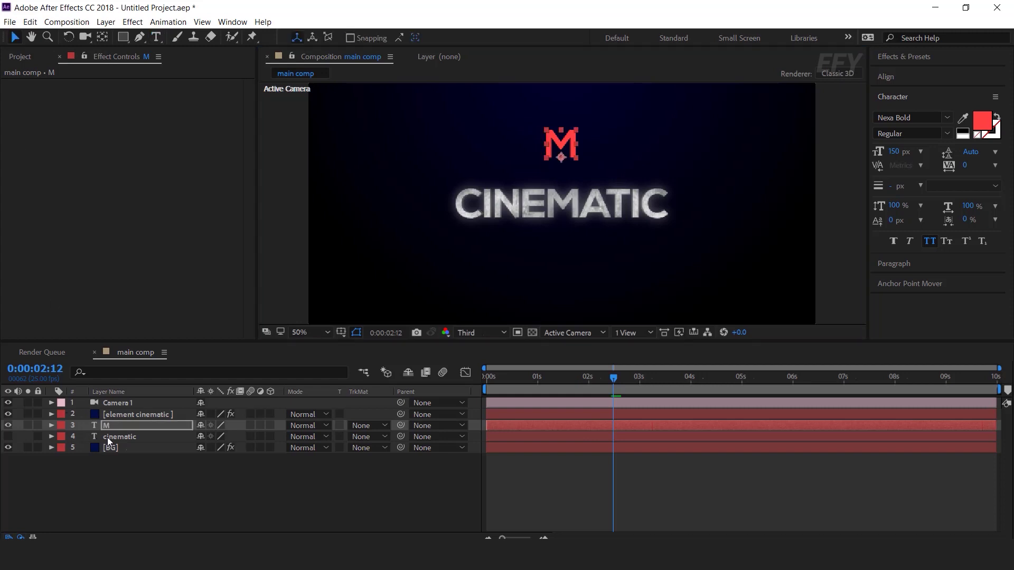
Step: Show the cinematic text layer, move it below the 3D title and replace its letter M with blank spaces
left_click(127, 437)
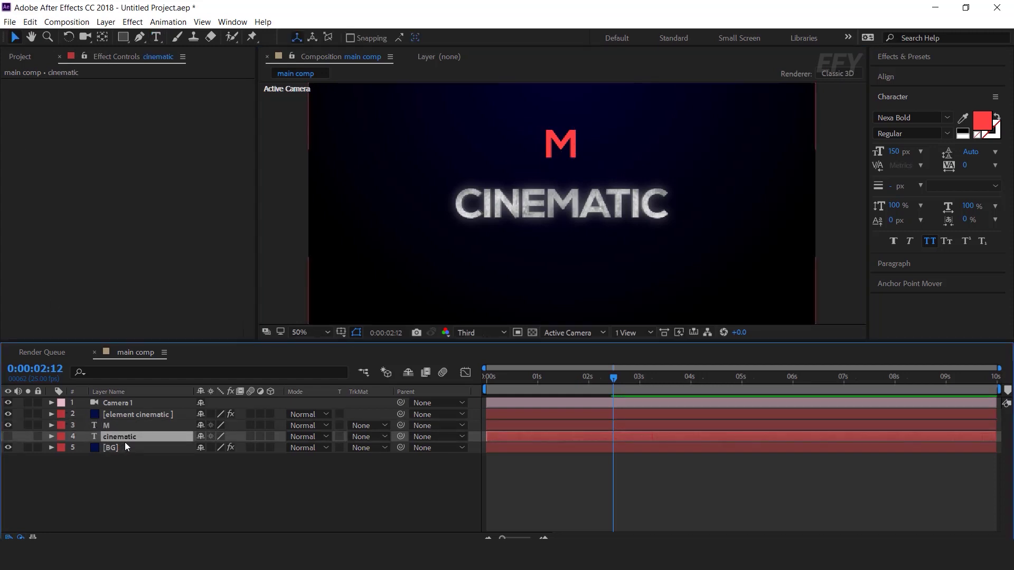
left_click(8, 437)
left_click_drag(559, 212, 565, 266)
double_click(562, 270)
left_click(563, 270)
key("shift+Left")
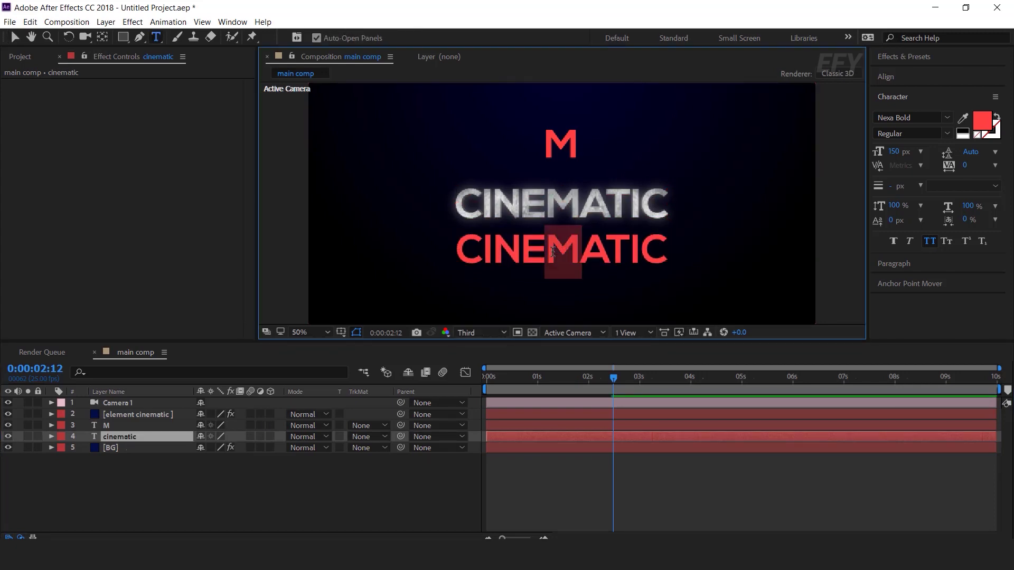
key("BackSpace")
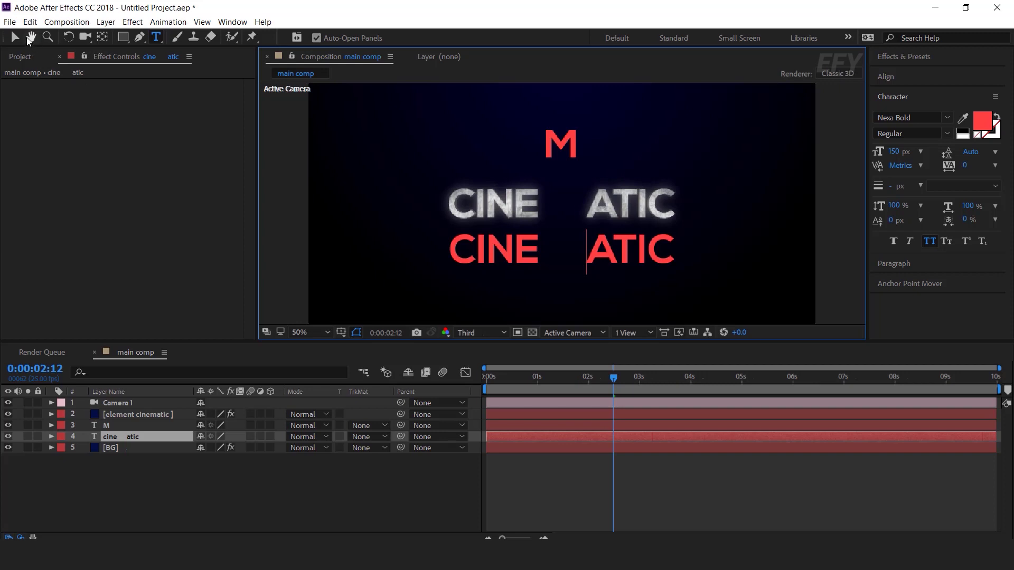
left_click(15, 37)
Step: Hide the M and cine atic text layers
left_click(189, 478)
left_click(107, 437)
left_click(112, 427)
left_click(8, 425)
left_click(7, 436)
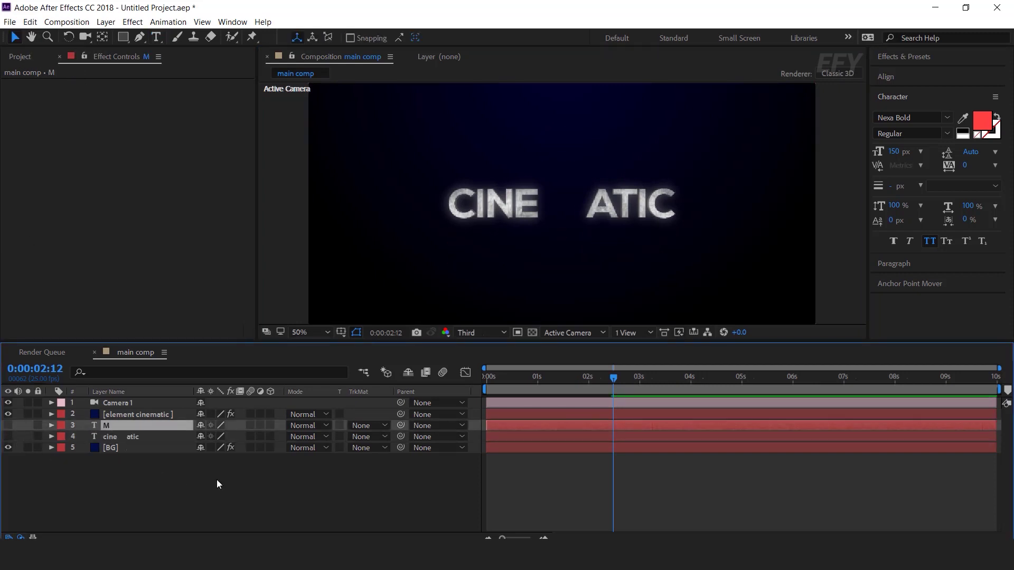
left_click(216, 480)
Step: Duplicate the element cinematic layer and rename the copy element M
left_click(114, 417)
key("ctrl+d")
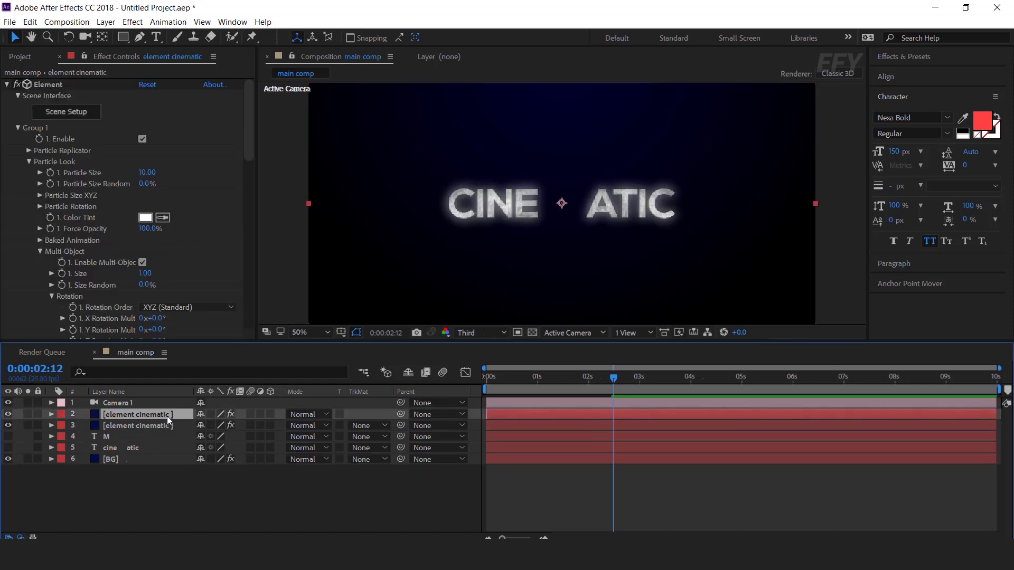
key("Return")
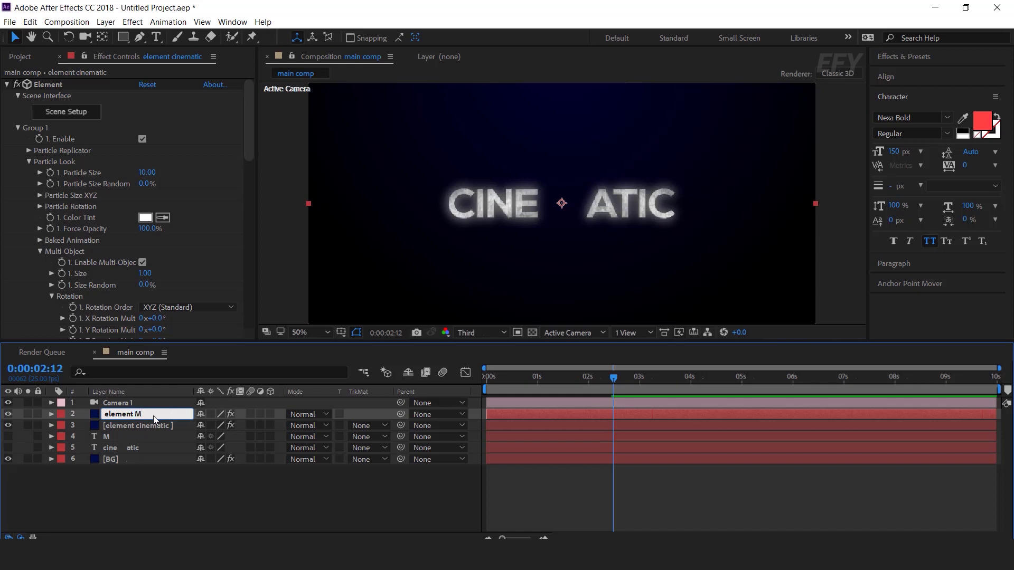
type("element M")
key("Return")
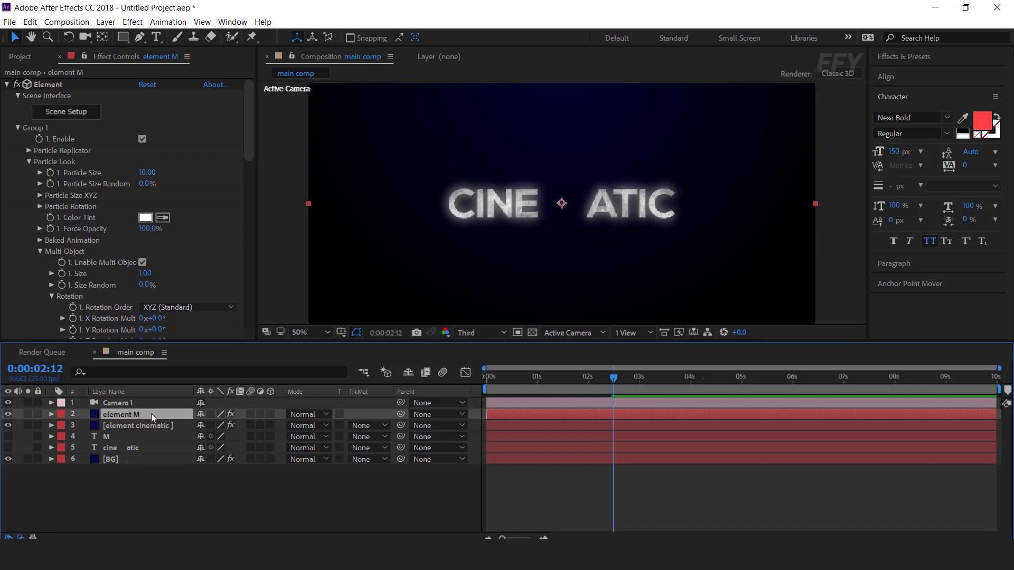
Step: Set Path Layer 1 of element M's Element effect to the M text layer
left_click(18, 128)
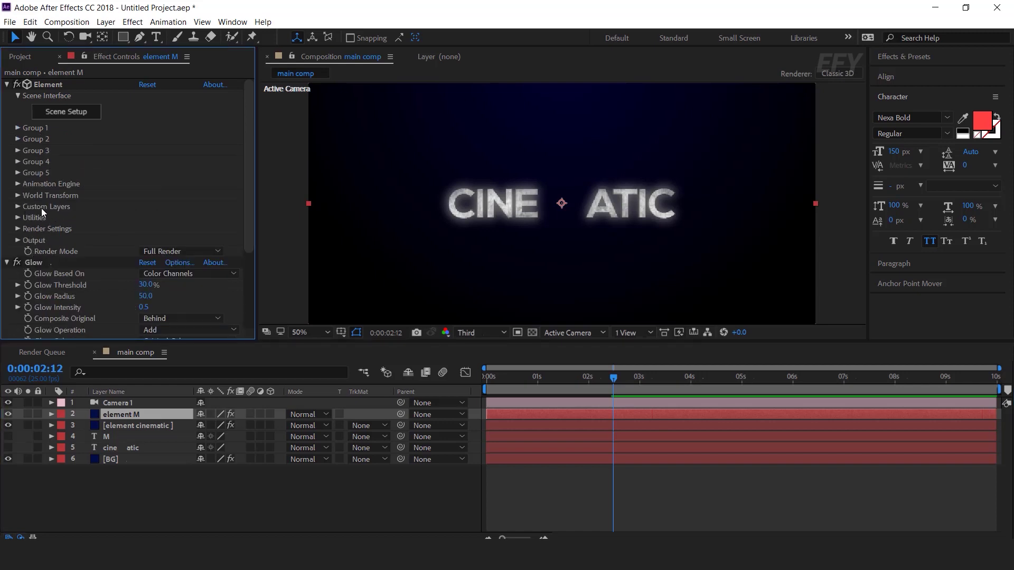
left_click(17, 206)
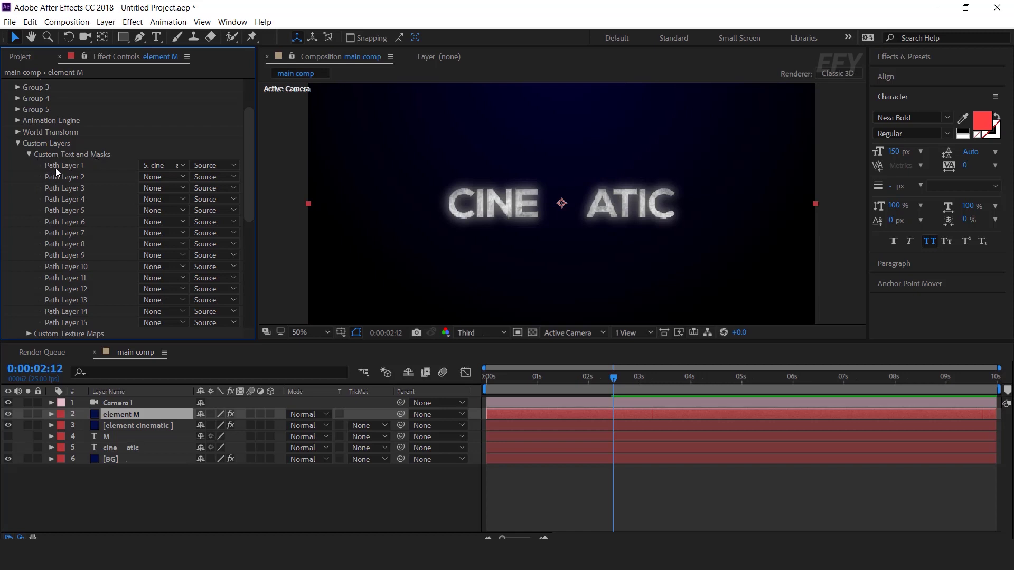
left_click(166, 168)
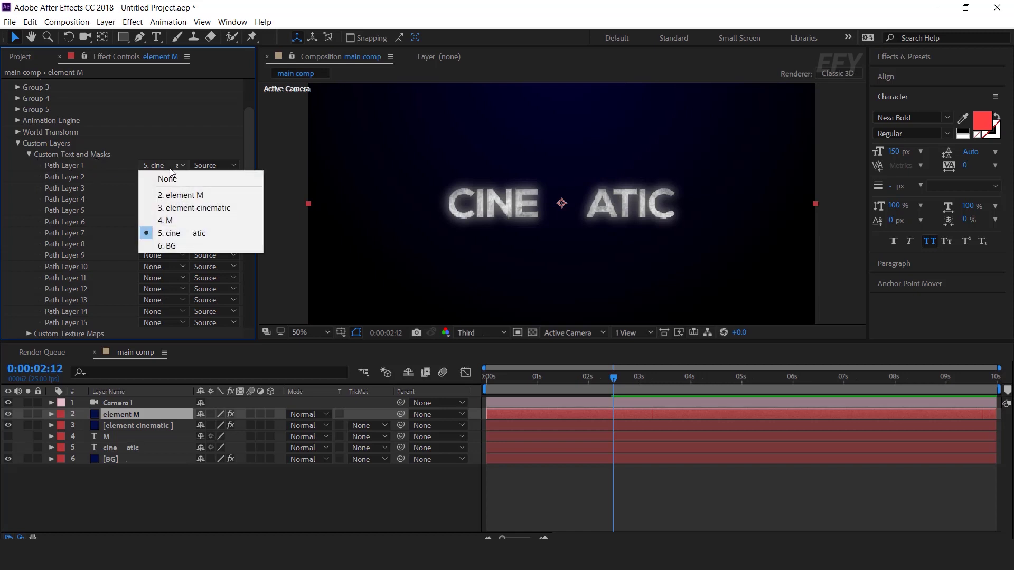
left_click(177, 222)
left_click(337, 520)
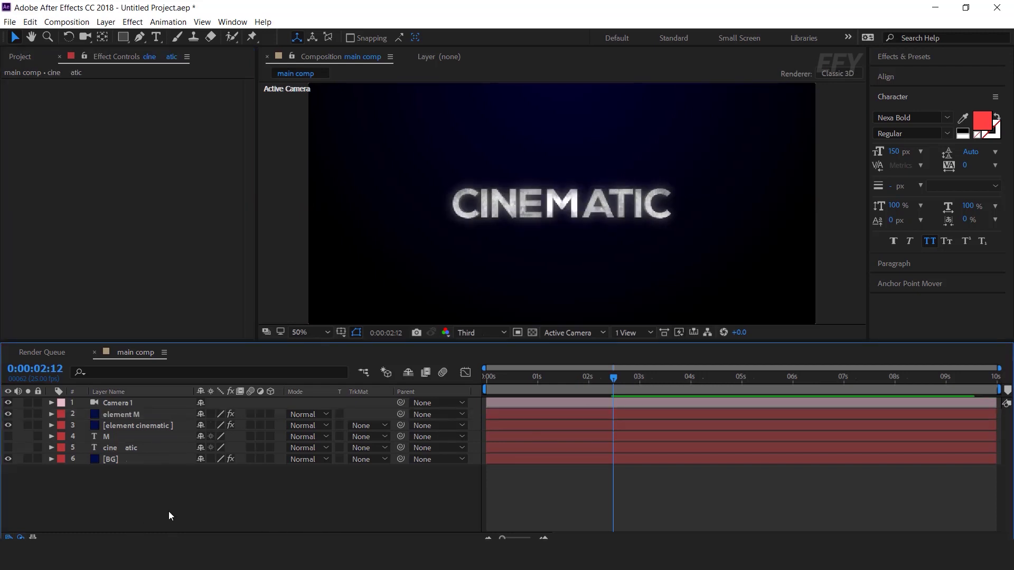
Step: Preview the title animation from 0:00:00:00 with the separate M
left_click_drag(610, 373, 470, 388)
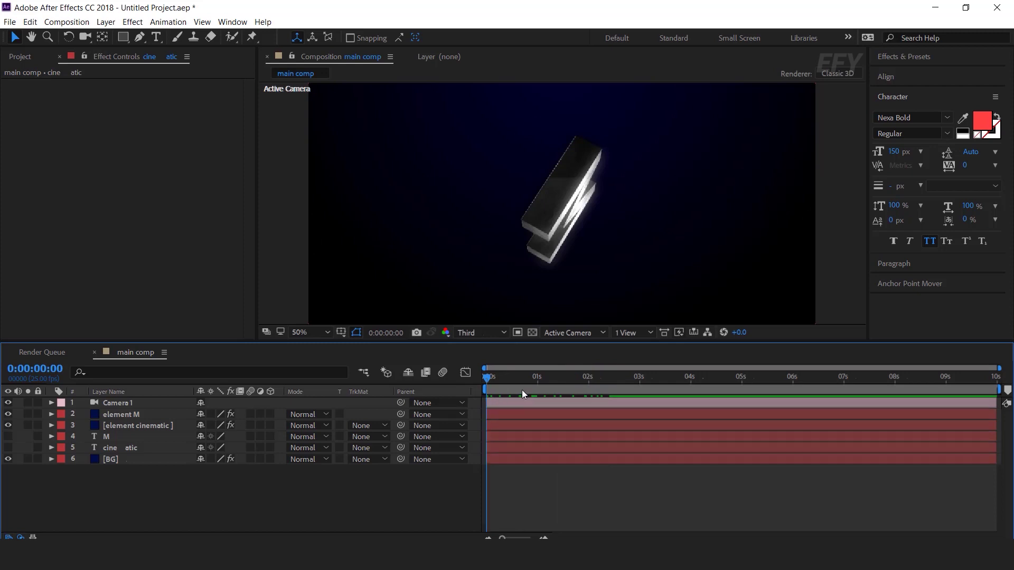
key("space")
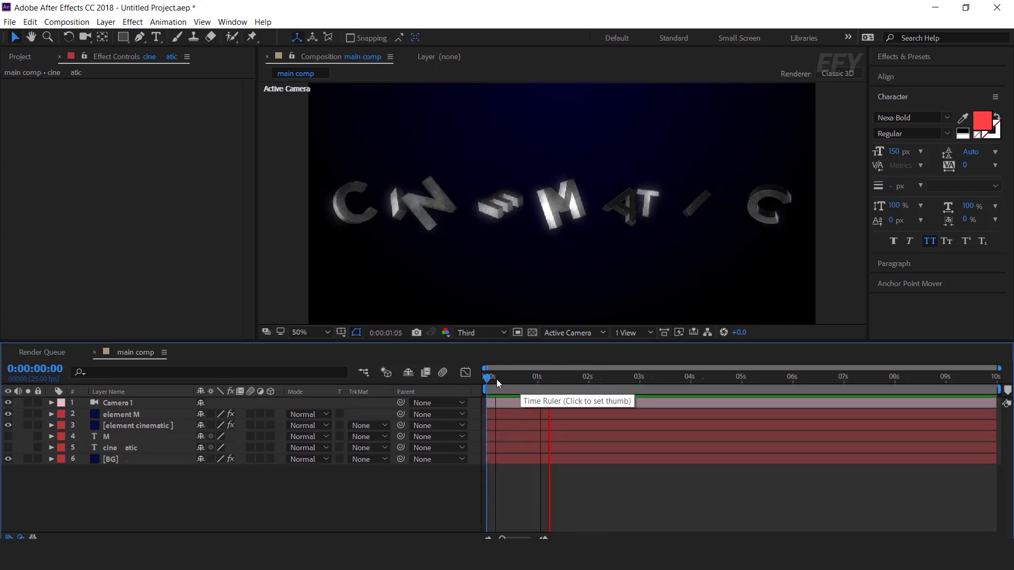
key("space")
Step: Reveal element M's keyframes, shift the layer to start at about 0:00:00:14 and preview the result
left_click(132, 416)
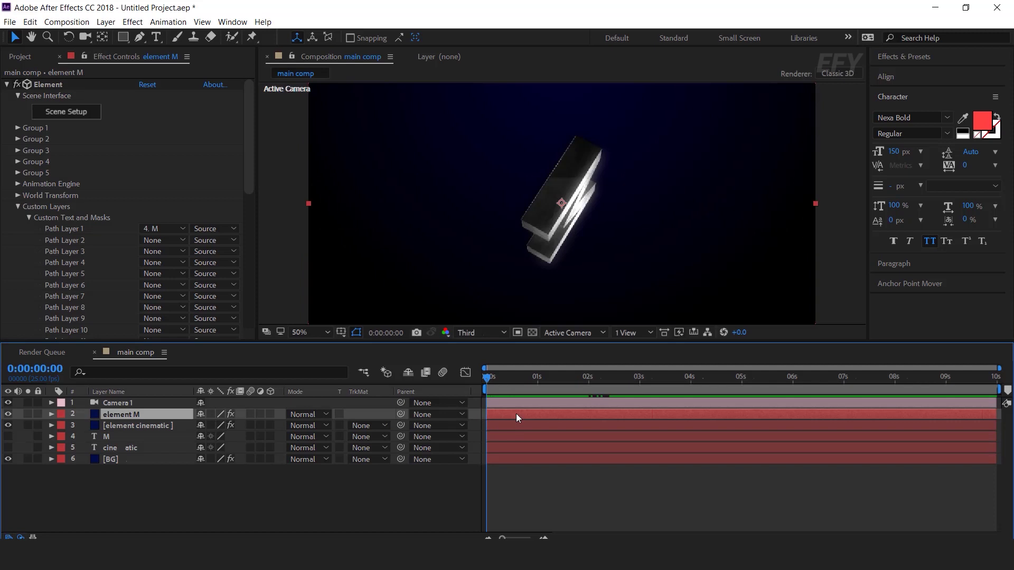
key("u")
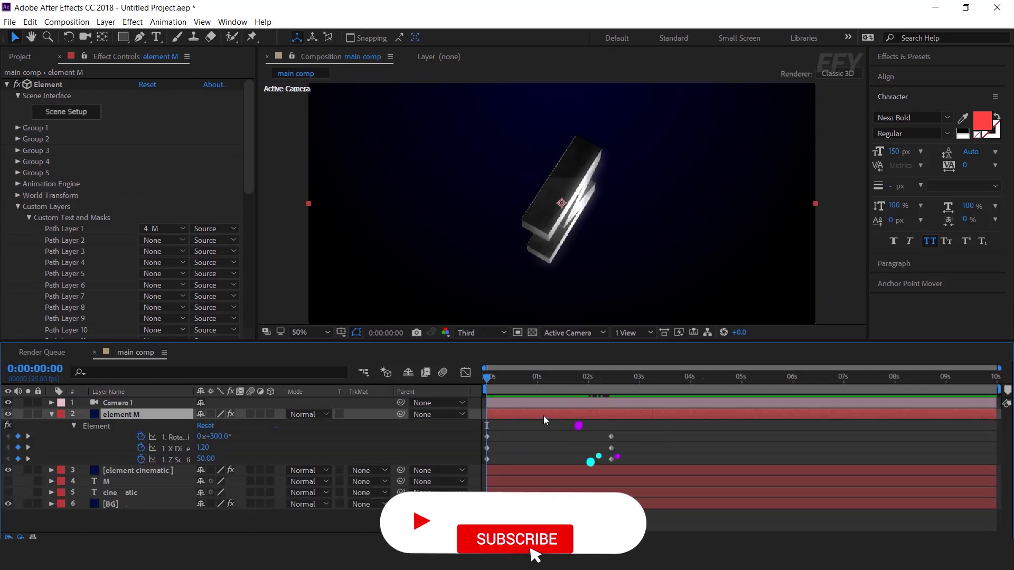
left_click_drag(518, 414, 532, 414)
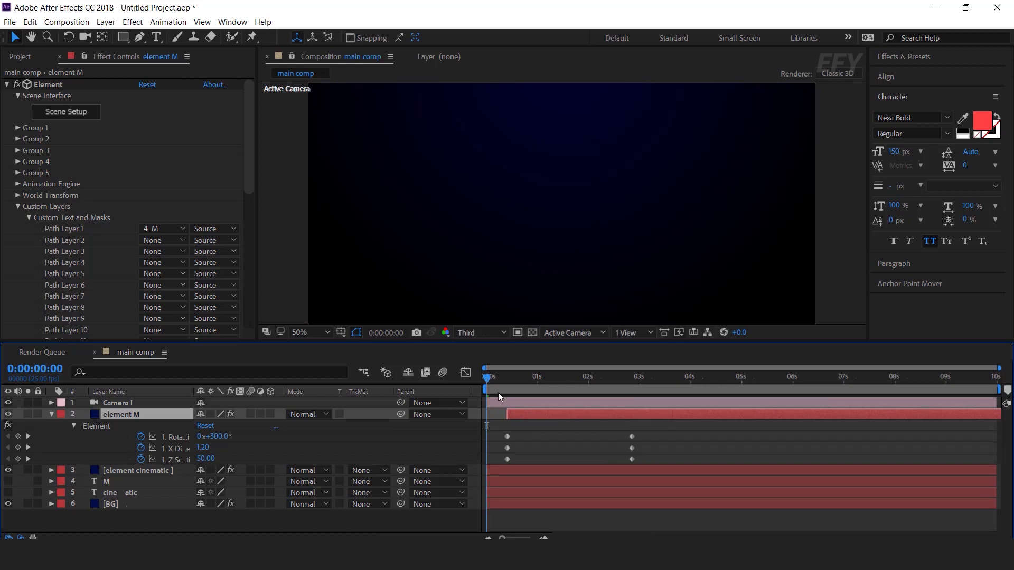
mouse_move(487, 373)
left_mouse_down()
mouse_move(509, 379)
mouse_move(486, 379)
left_mouse_up()
left_click_drag(525, 414, 534, 414)
key("space")
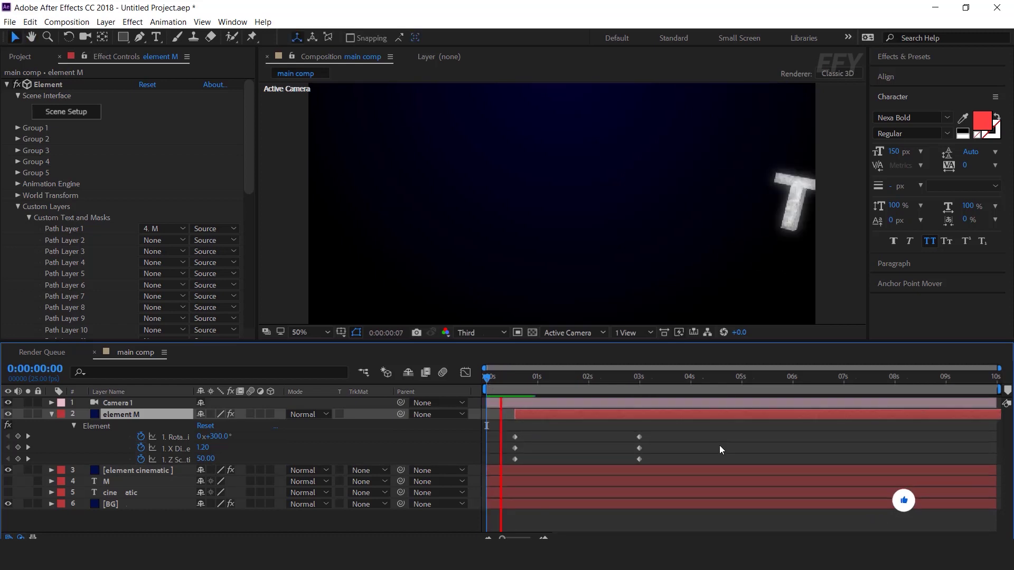
Step: Move element M's ending Rotation, X Displace and Z Scatter keyframes earlier to about 2.3 seconds, and preview the animation
left_click(503, 378)
left_click_drag(503, 379, 516, 379)
left_click_drag(668, 430, 604, 438)
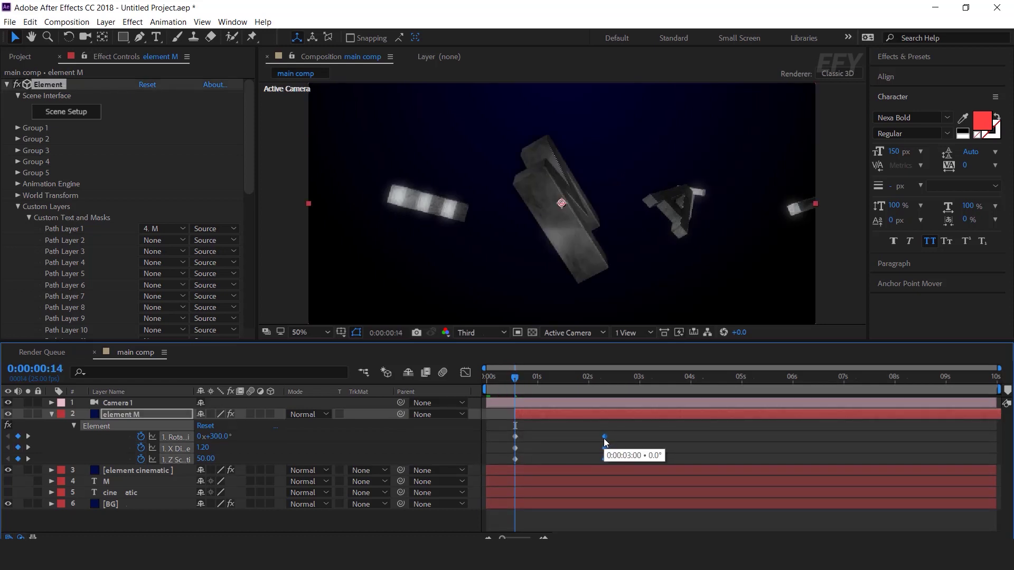
key("space")
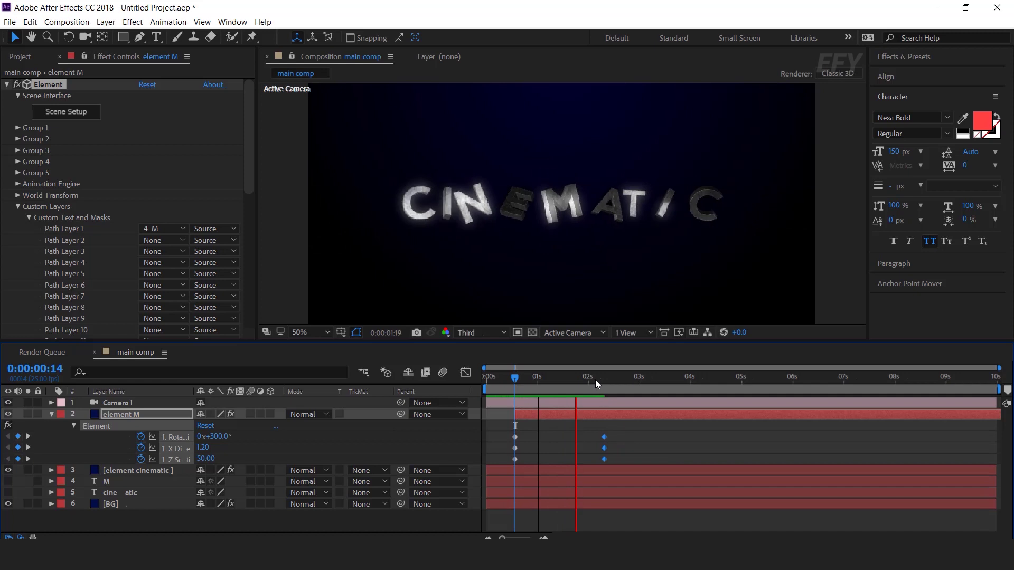
key("space")
Step: Set element M's Z Scatter to 100 at 0:00:00:14 and preview the animation from the start
mouse_move(519, 383)
left_mouse_down()
mouse_move(499, 385)
mouse_move(514, 385)
left_mouse_up()
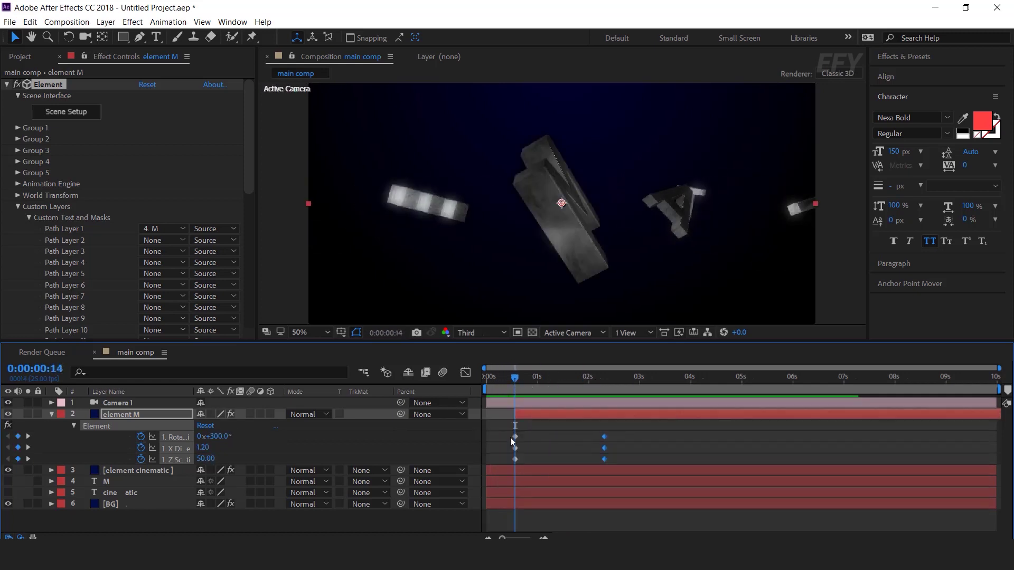
left_click(205, 459)
type("100")
key("Return")
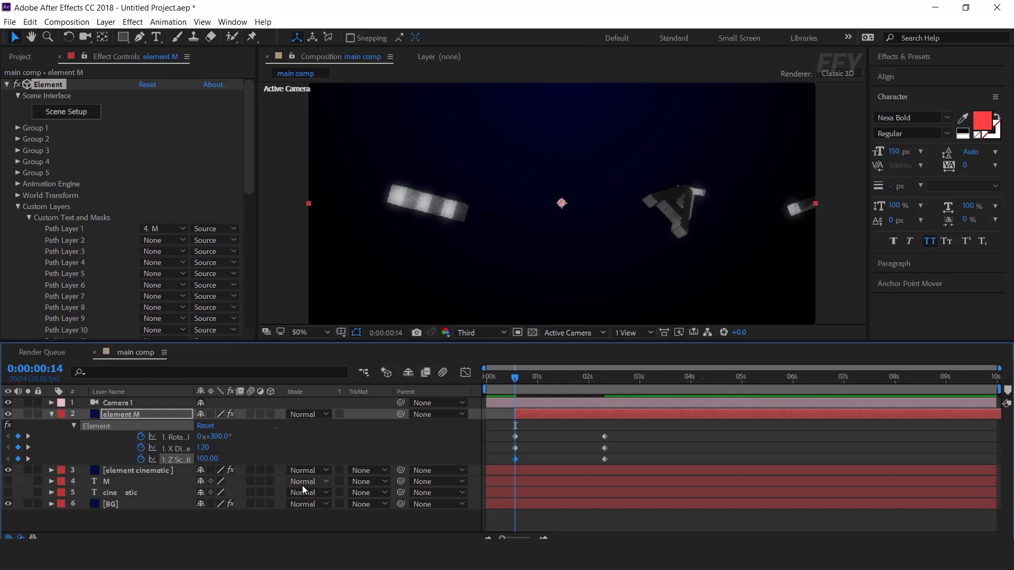
key("space")
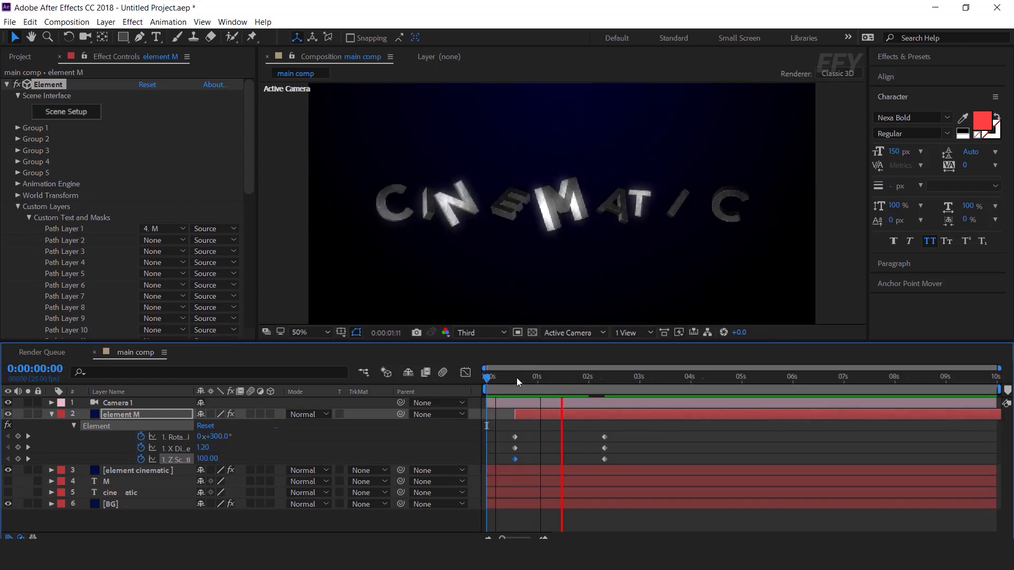
Step: Shift the element M layer slightly later so it starts at about 0.7 seconds
left_click(497, 380)
left_click_drag(506, 381, 519, 384)
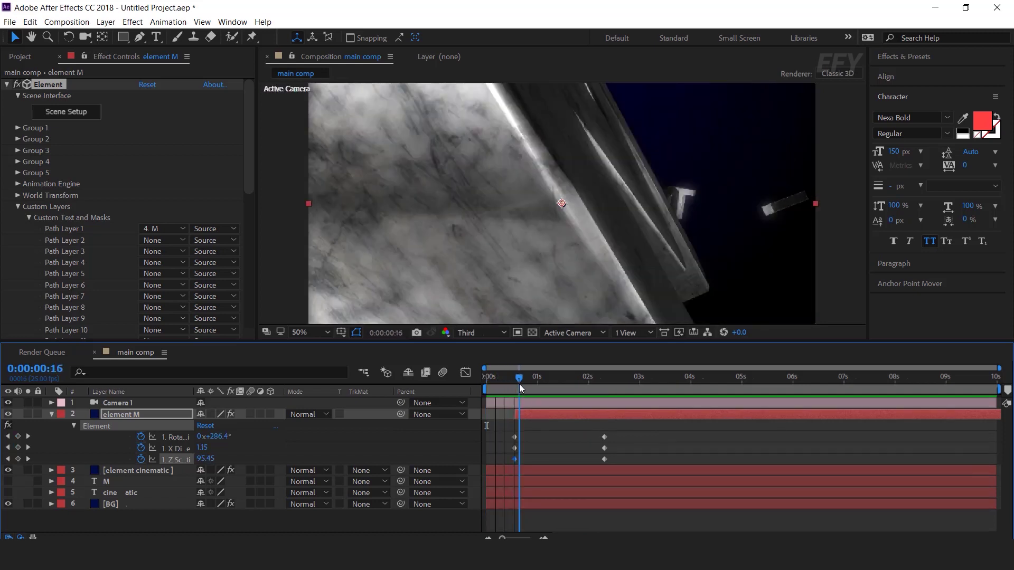
left_click_drag(556, 414, 563, 414)
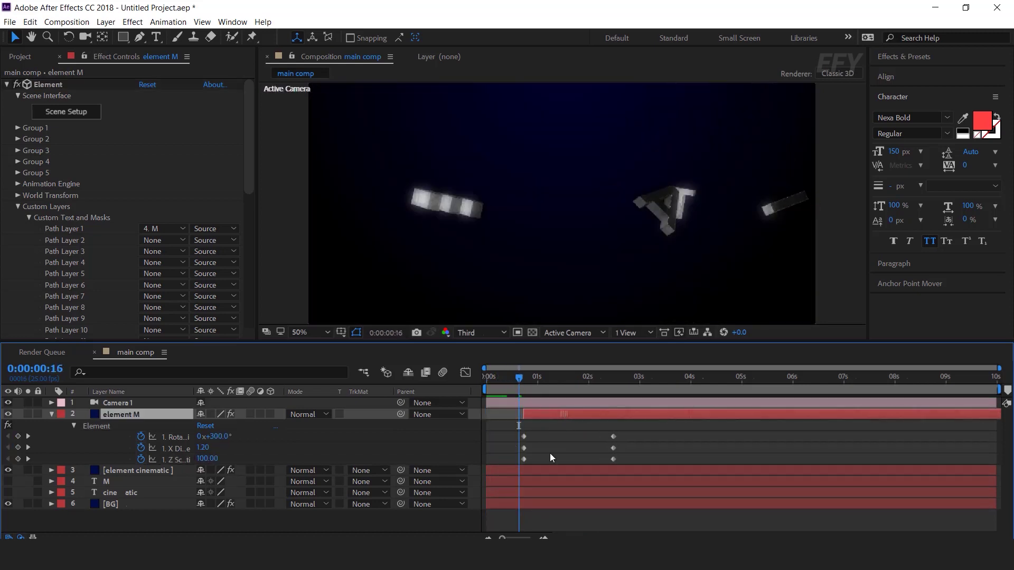
Step: Reveal element cinematic's keyframes, shift the layer about 0.8 seconds earlier and preview the animation from the start
left_click(545, 470)
key("y")
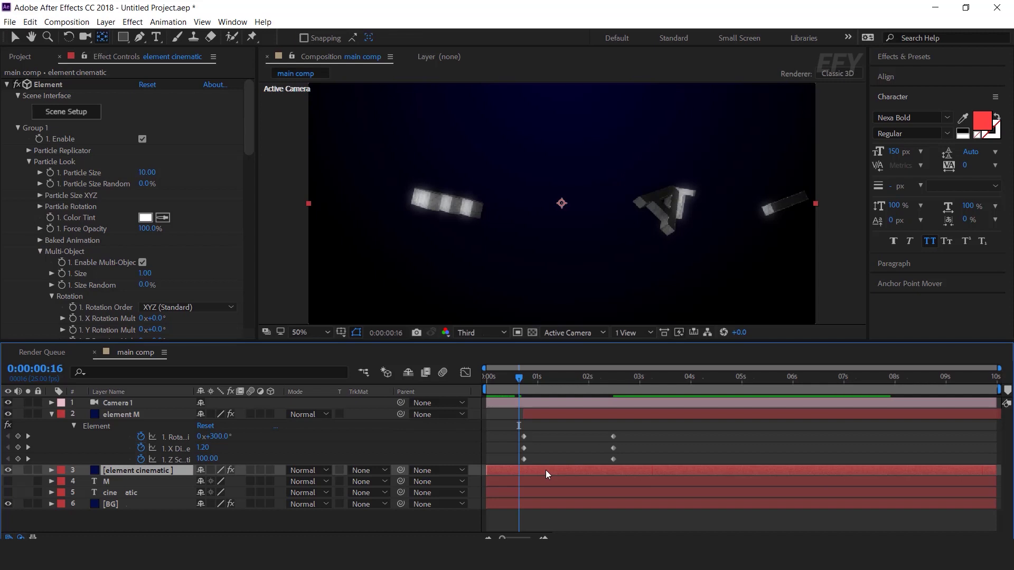
key("u")
key("v")
left_click_drag(658, 473, 612, 475)
left_click_drag(509, 378, 471, 385)
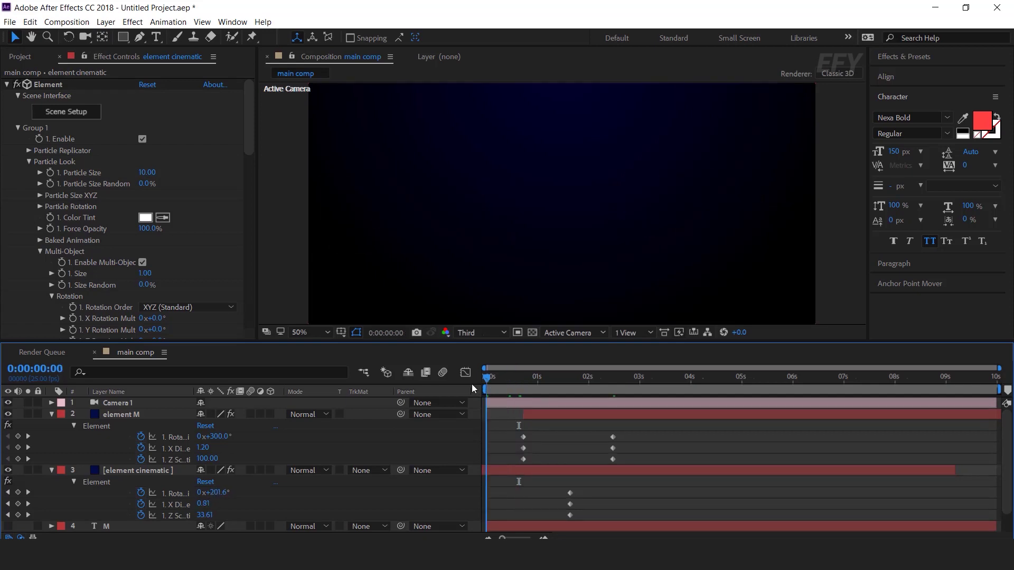
key("space")
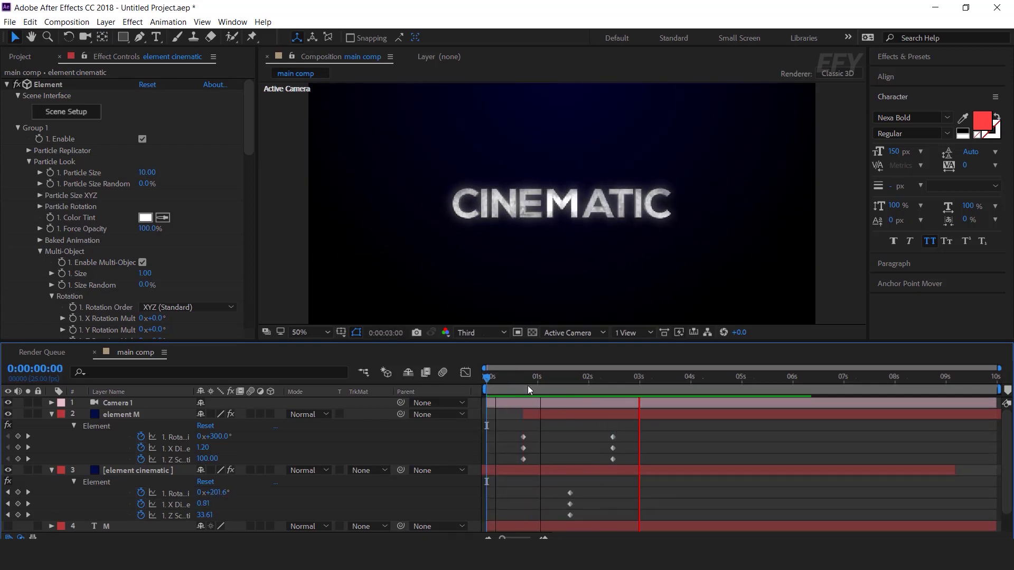
key("space")
key("space")
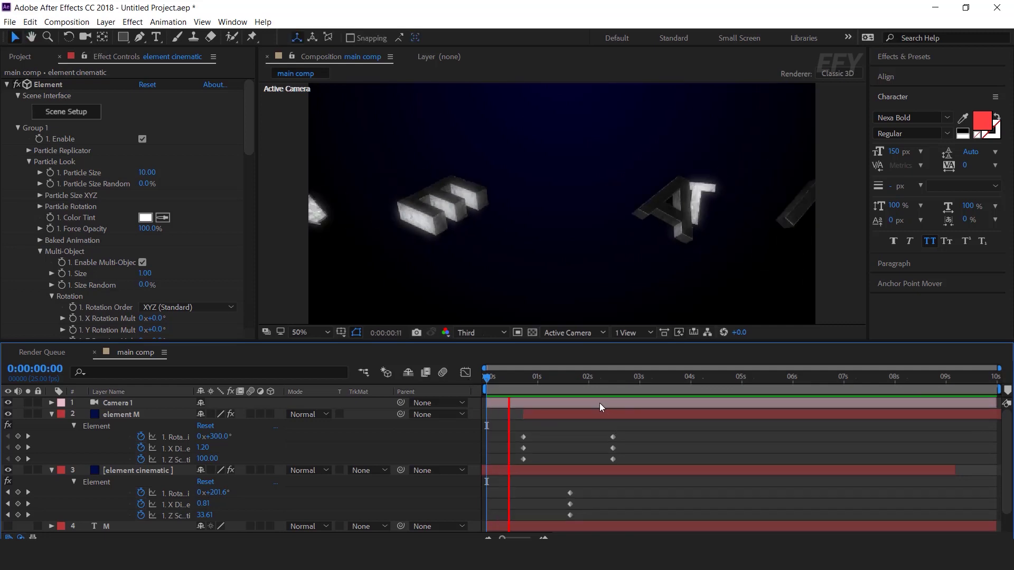
Step: Shift element M's three ending keyframes slightly earlier to about 2.3 seconds and replay the animation from the start
left_click(602, 379)
left_click_drag(616, 423, 600, 460)
left_click_drag(600, 390, 490, 391)
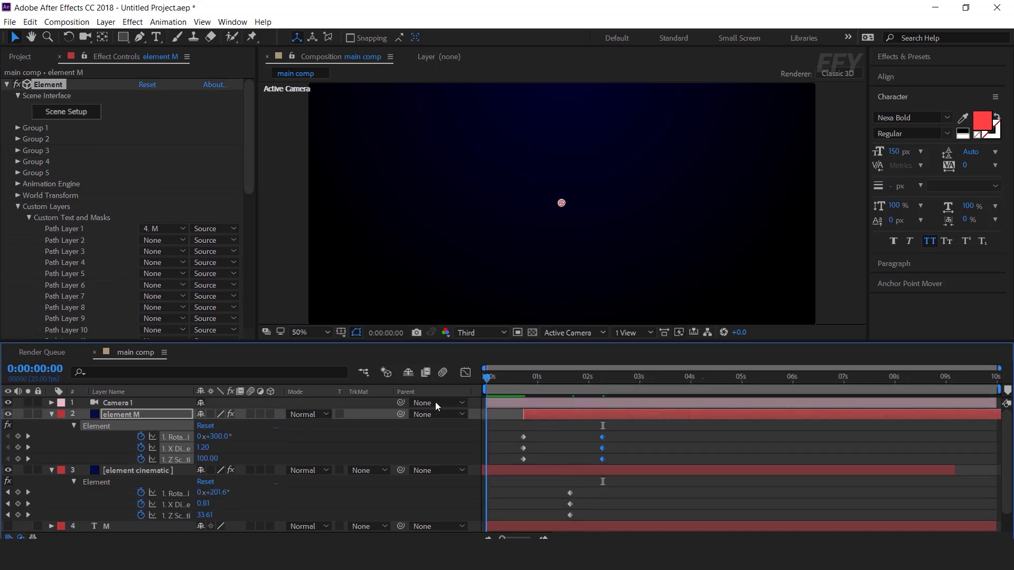
key("space")
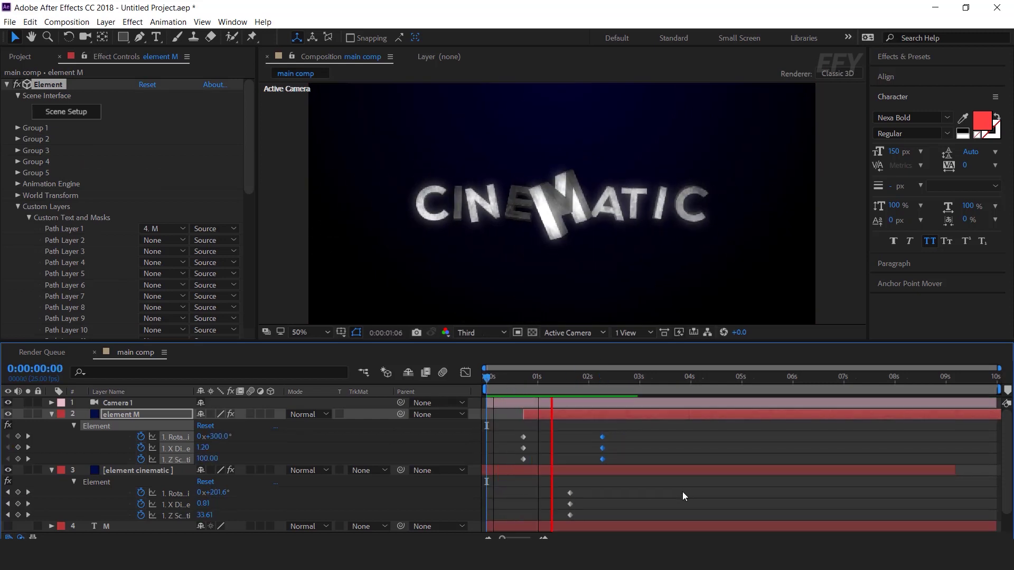
Step: Shift the element M and element cinematic layers about 0.1 seconds earlier and collapse their keyframe properties
left_click(604, 470)
left_click_drag(582, 382, 547, 380)
left_click(52, 469)
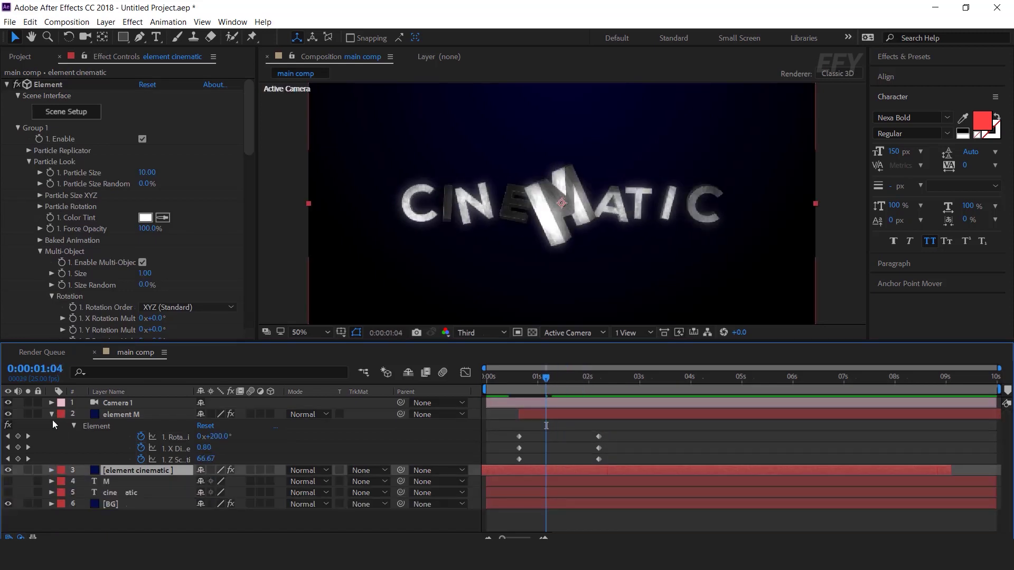
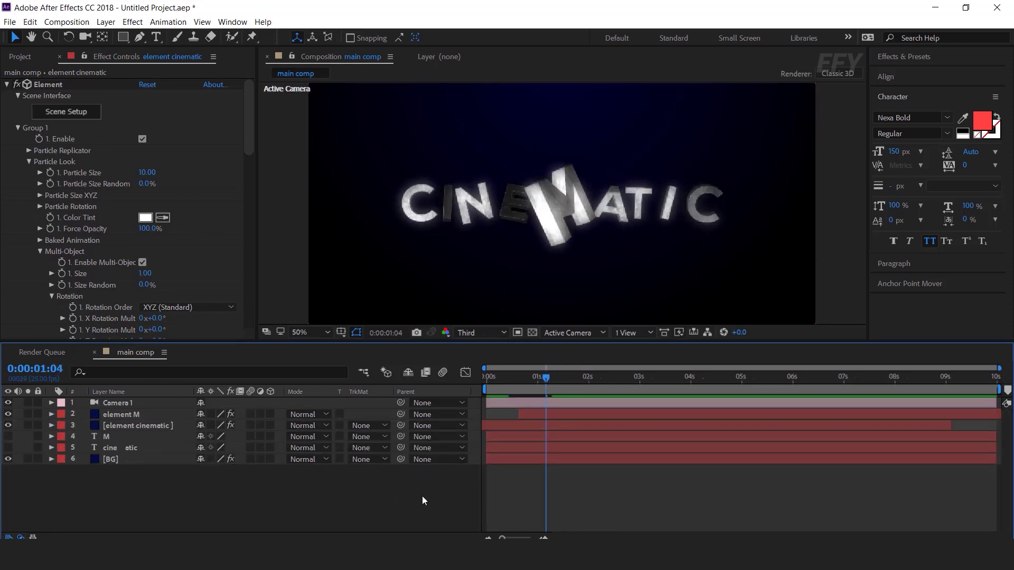
Step: Add flare.png from the elements folder directly above the element M layer and set its blend mode to Screen
left_click(20, 57)
left_click_drag(543, 379, 609, 378)
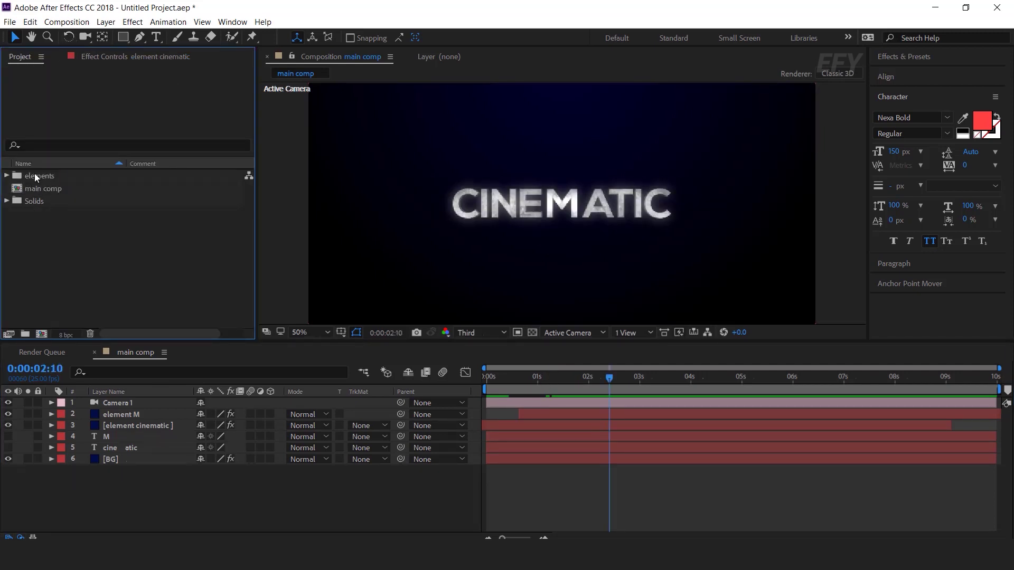
left_click(37, 176)
left_click(7, 177)
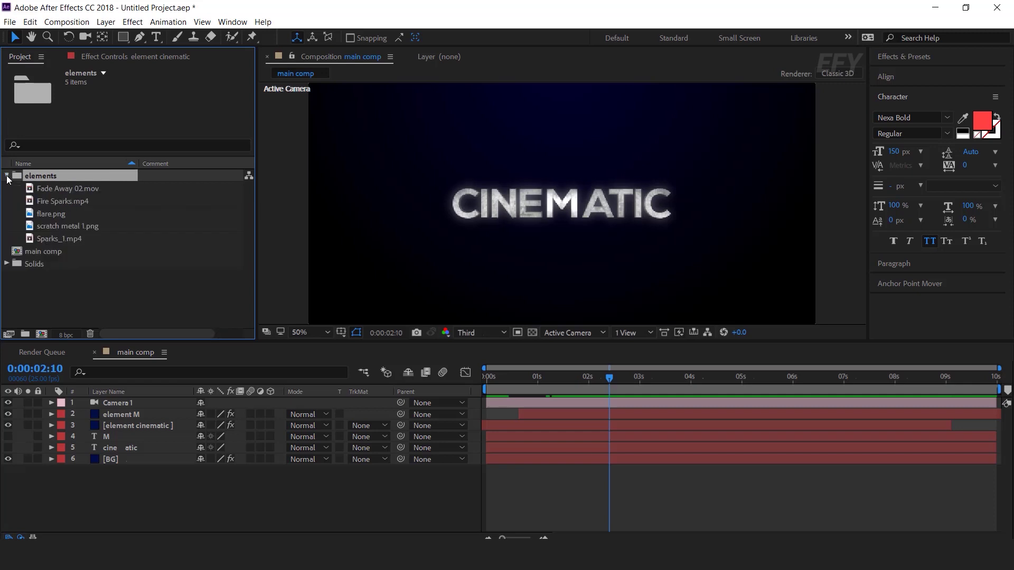
left_click(45, 214)
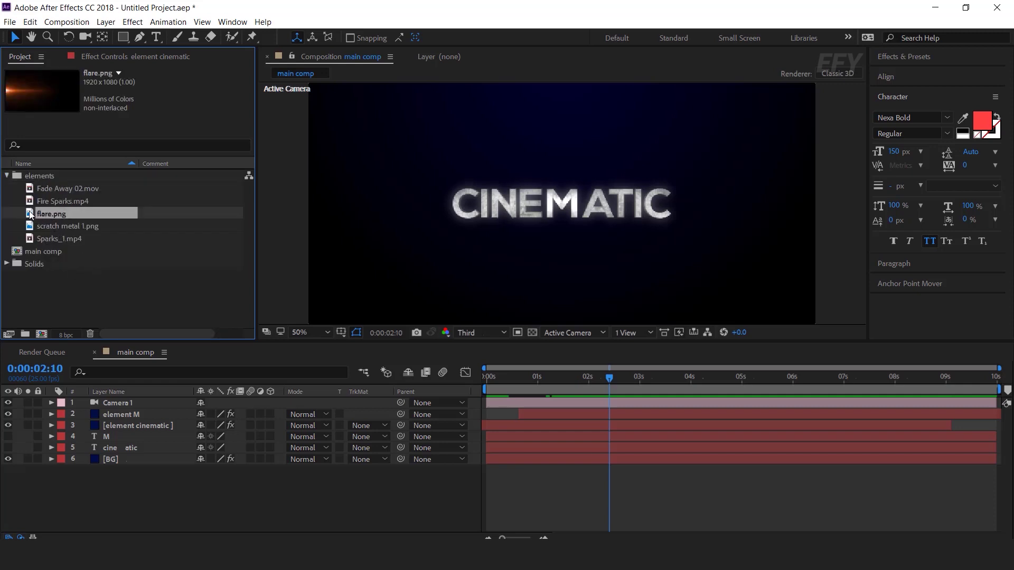
left_click_drag(33, 218, 147, 410)
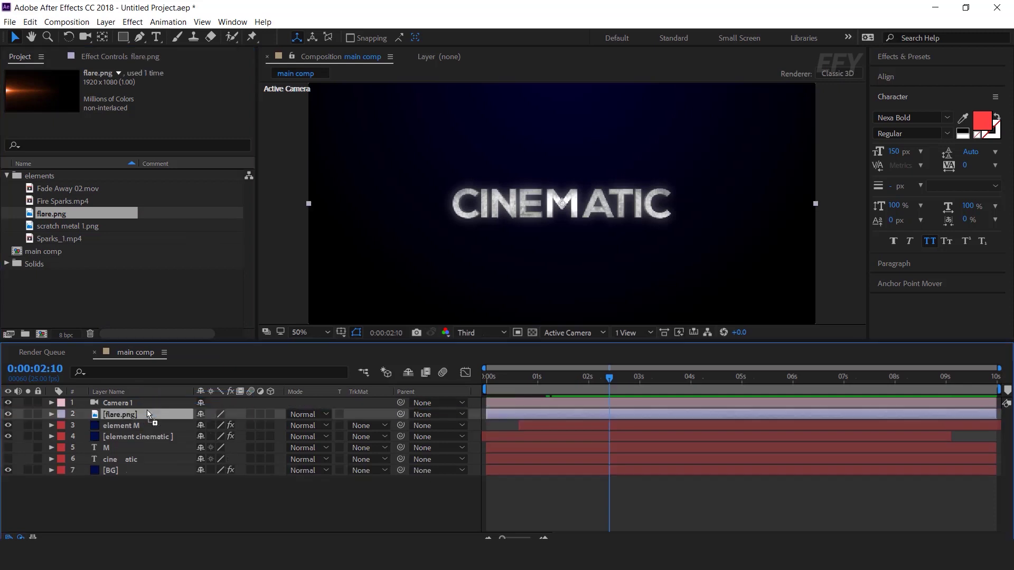
left_click(297, 413)
left_click(358, 219)
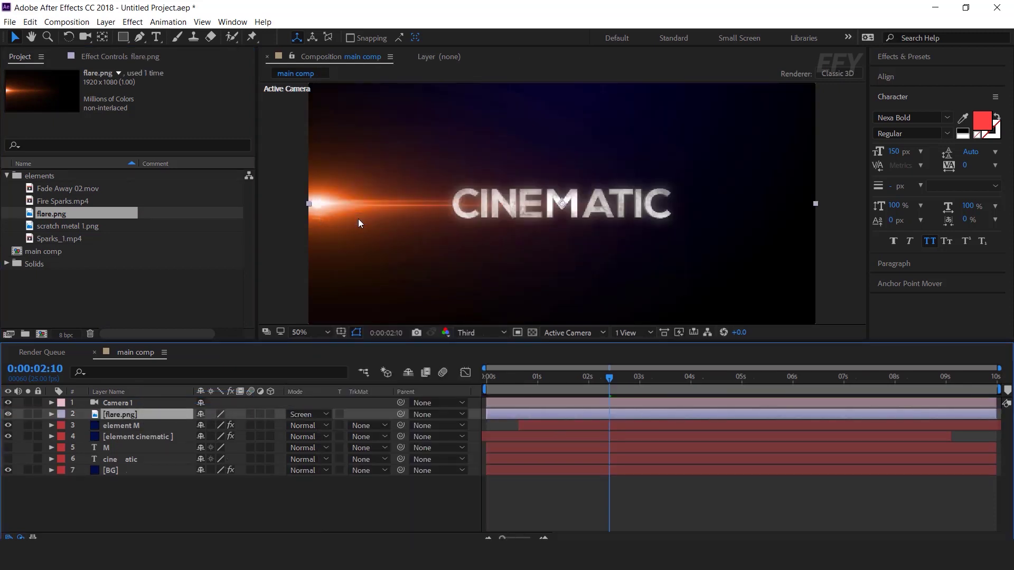
Step: Apply the Glow effect to flare.png with Glow Threshold 50% and Glow Radius 400
key("ctrl+space")
type("glow")
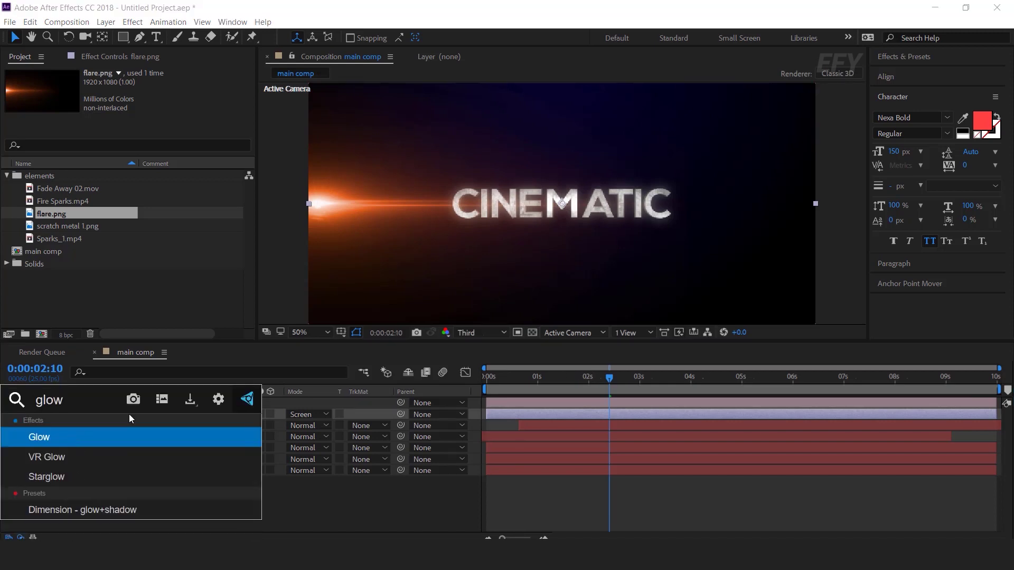
key("Return")
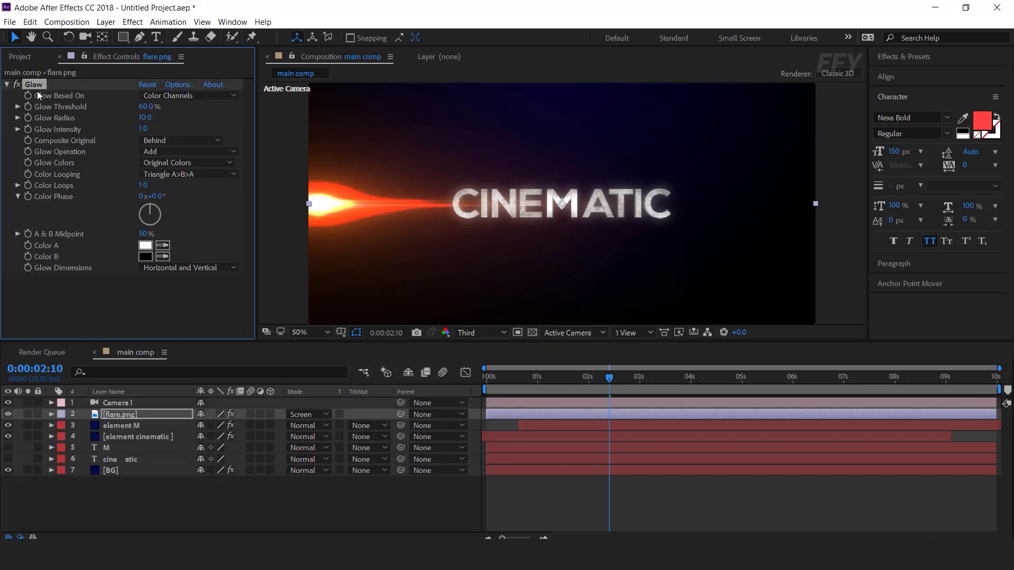
left_click(146, 106)
type("50")
key("Return")
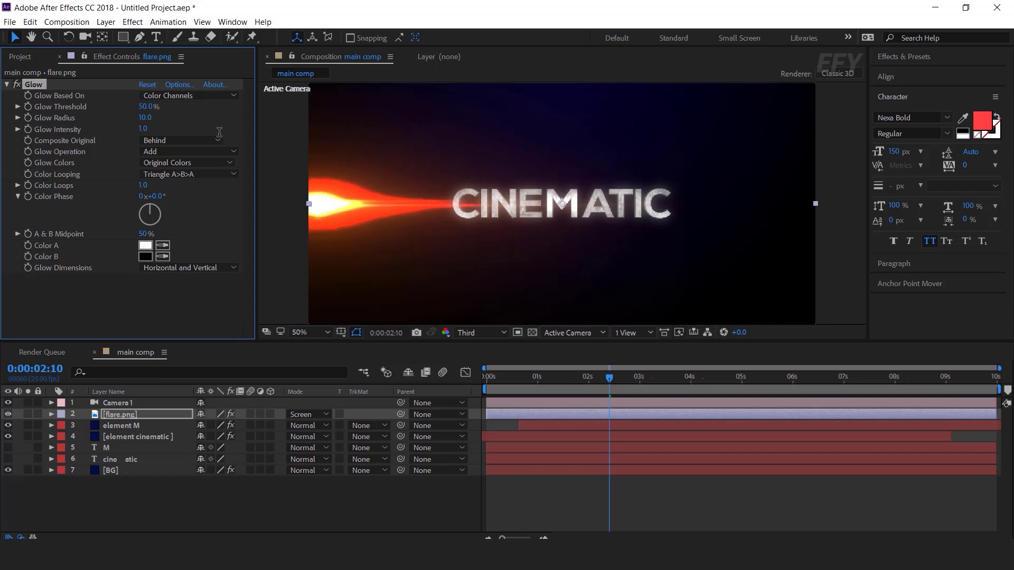
left_click(147, 118)
key("Return")
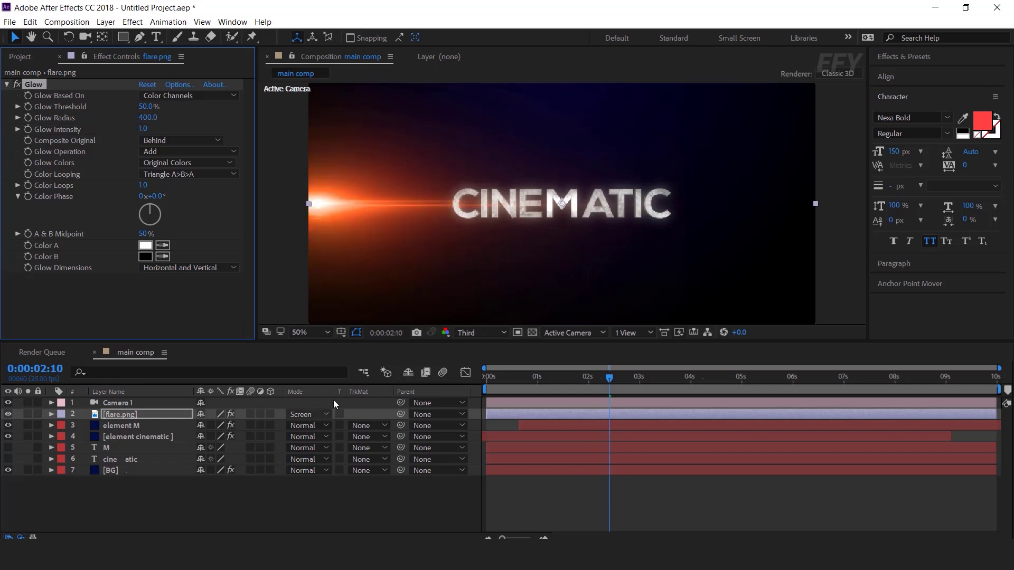
Step: Add the expression wiggle(8,20) to the flare.png layer's Opacity and check the flicker along the timeline
left_click(122, 416)
key("t")
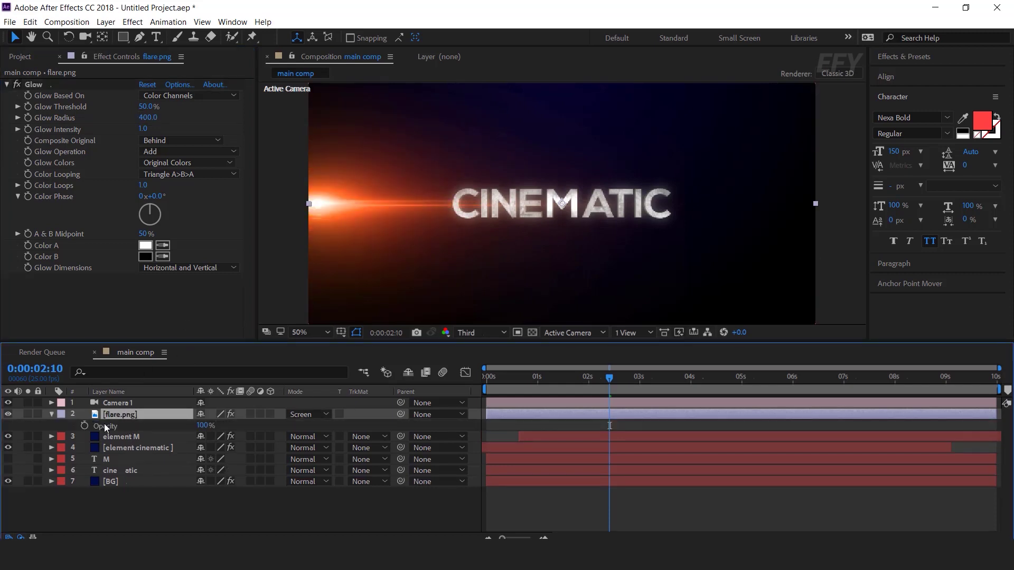
left_click(84, 427, "alt")
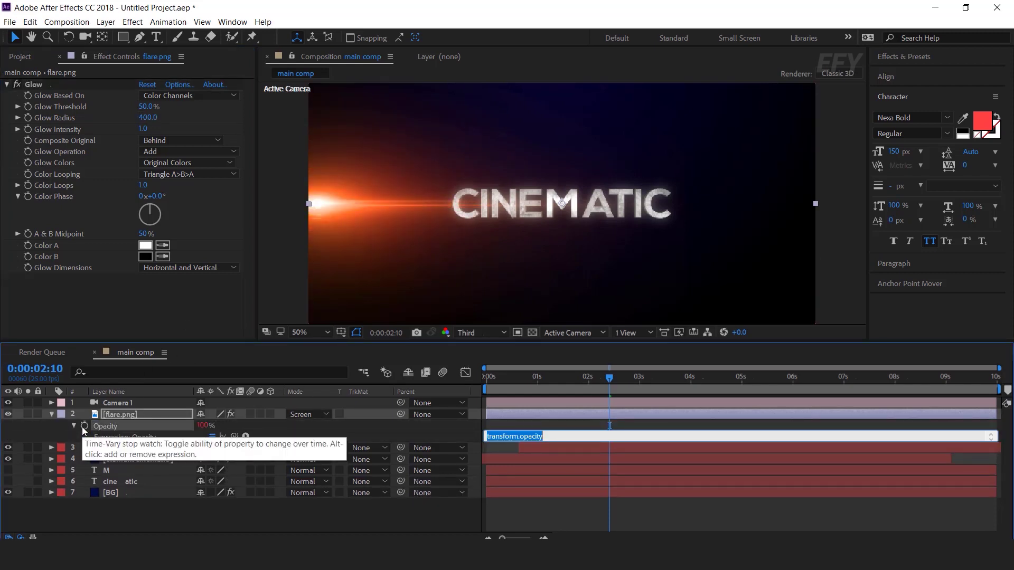
type("wiggle(8,20")
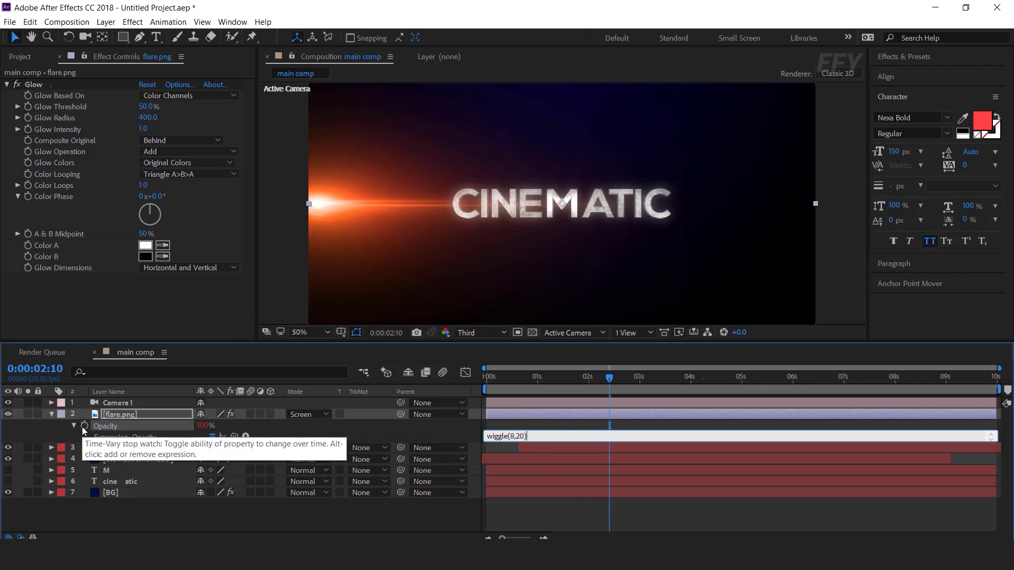
key("KP_Enter")
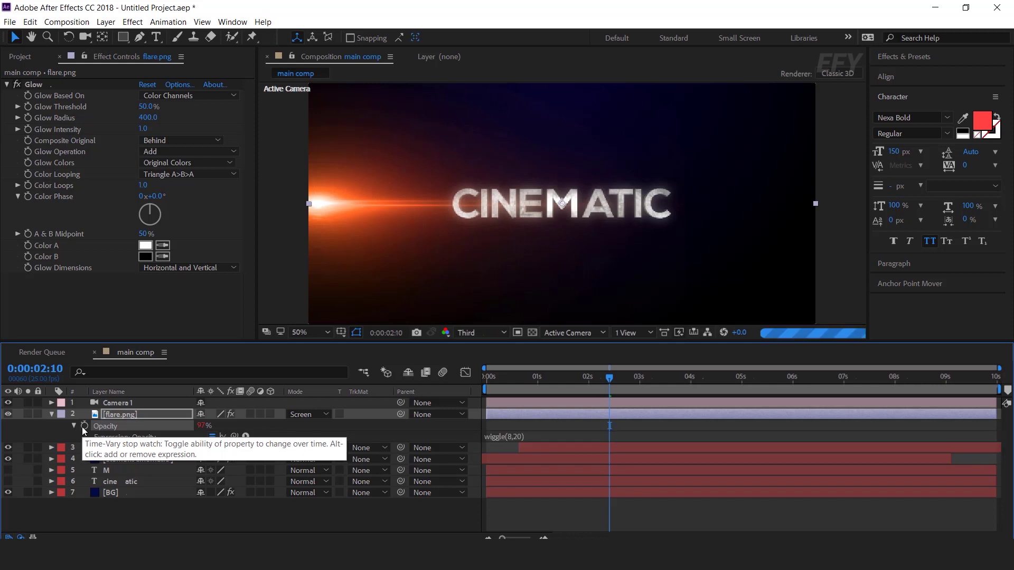
left_click(495, 382)
left_click_drag(495, 381, 576, 380)
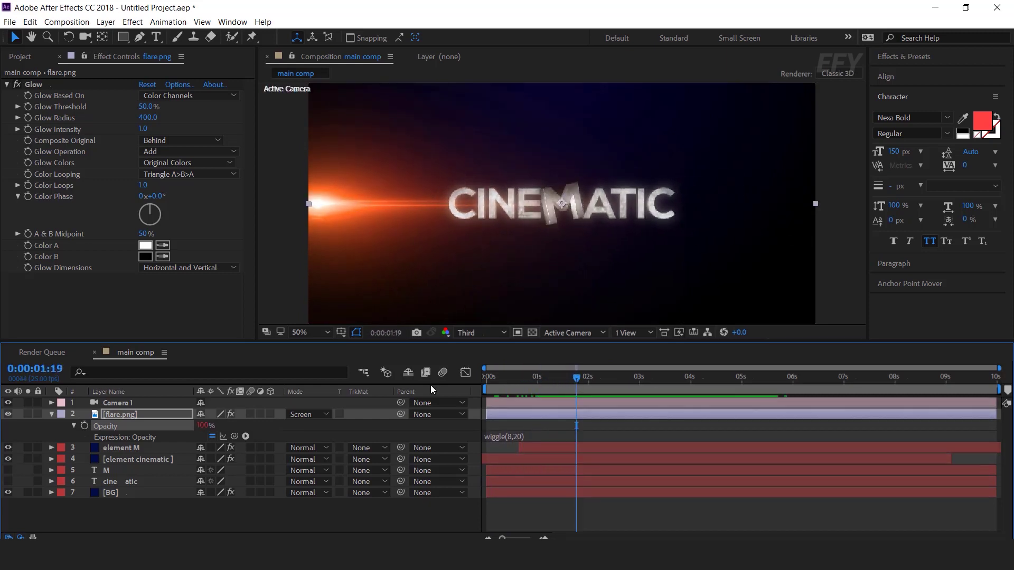
left_click(51, 415)
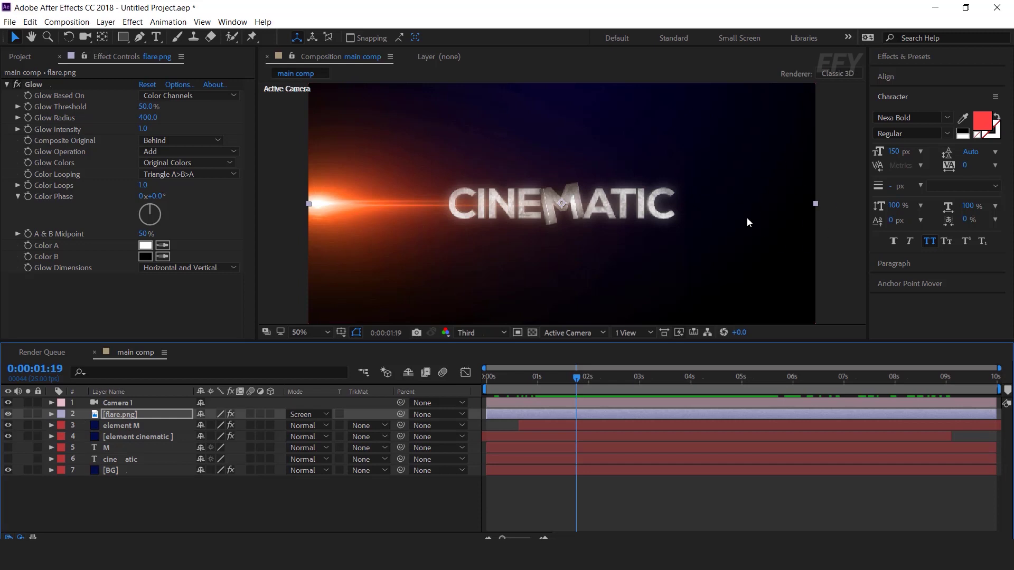
Step: Create a new 1920 x 1080 px solid layer named flare above flare.png
right_click(323, 491)
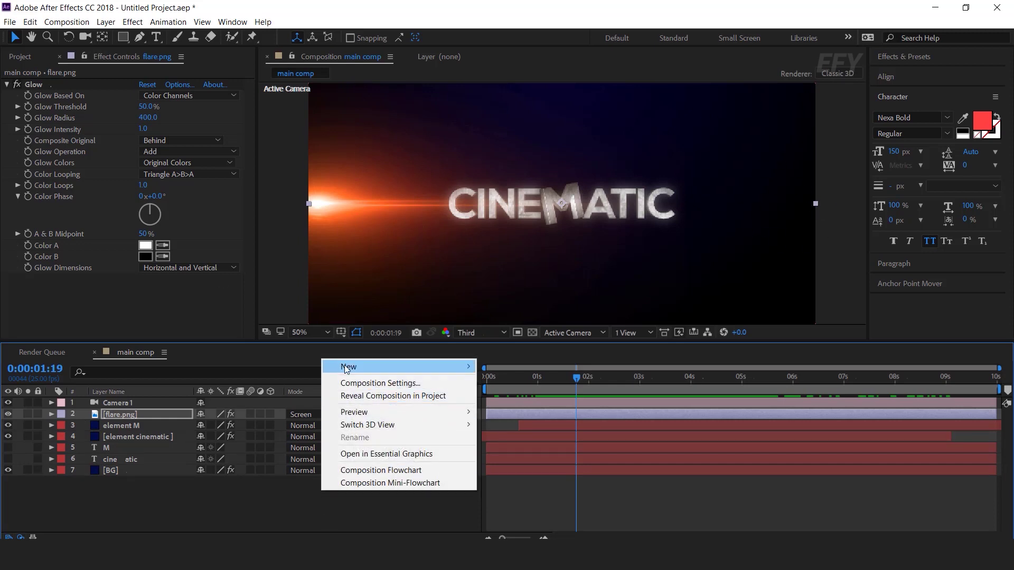
mouse_move(414, 368)
left_click(516, 395)
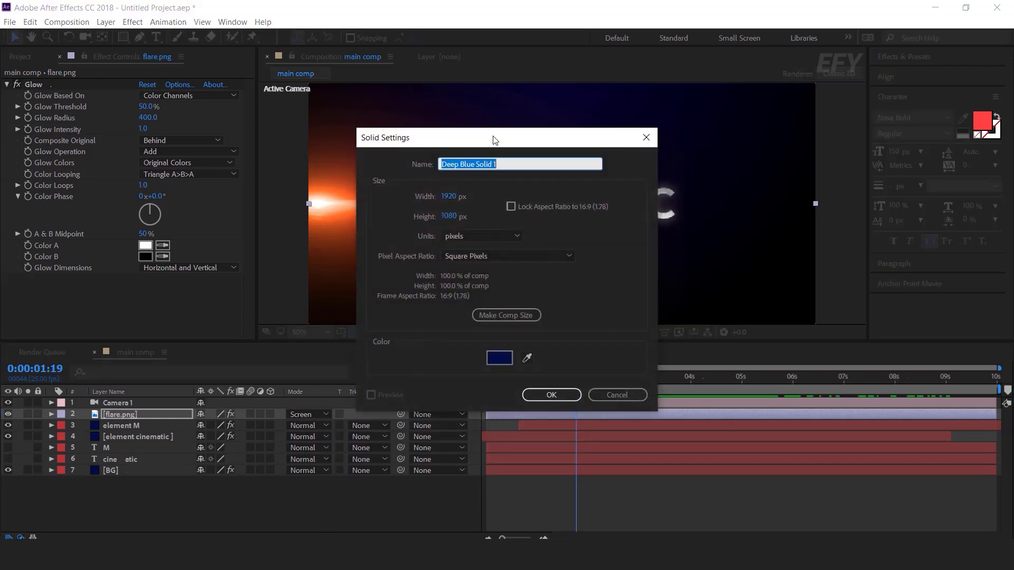
type("flare")
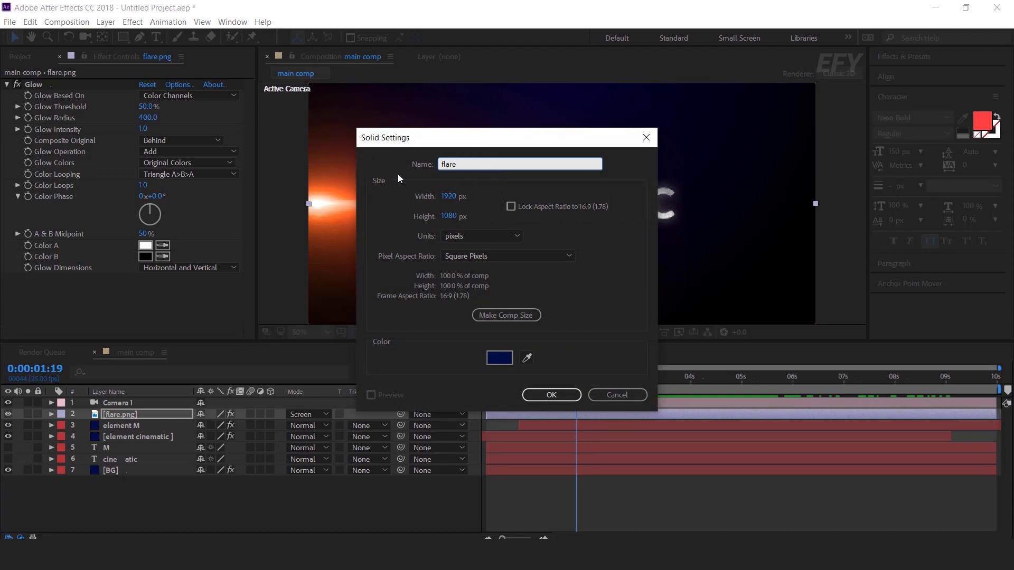
key("Return")
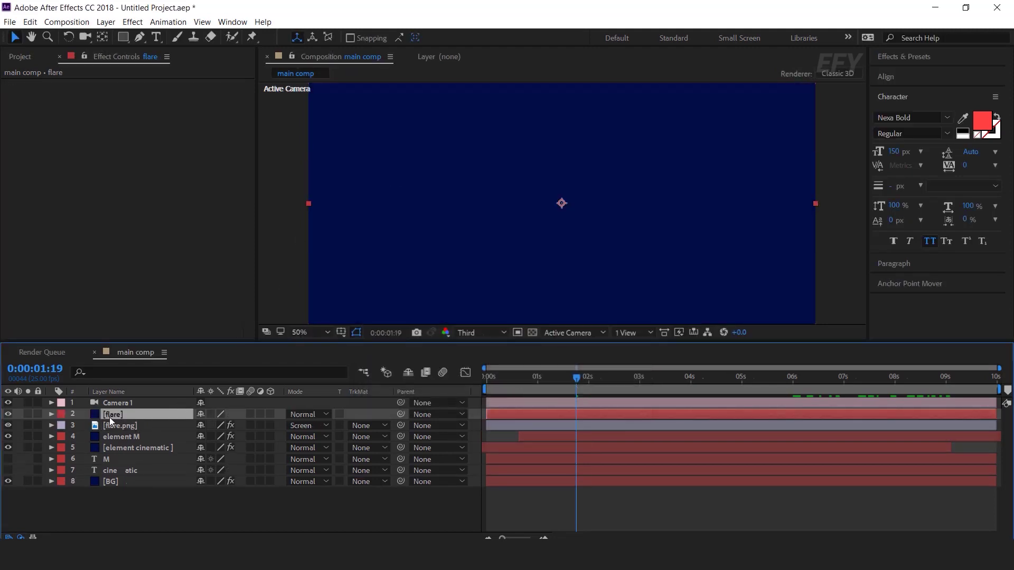
Step: Apply the Optical Flares effect to the flare solid and set the layer's blend mode to Screen
key("ctrl+space")
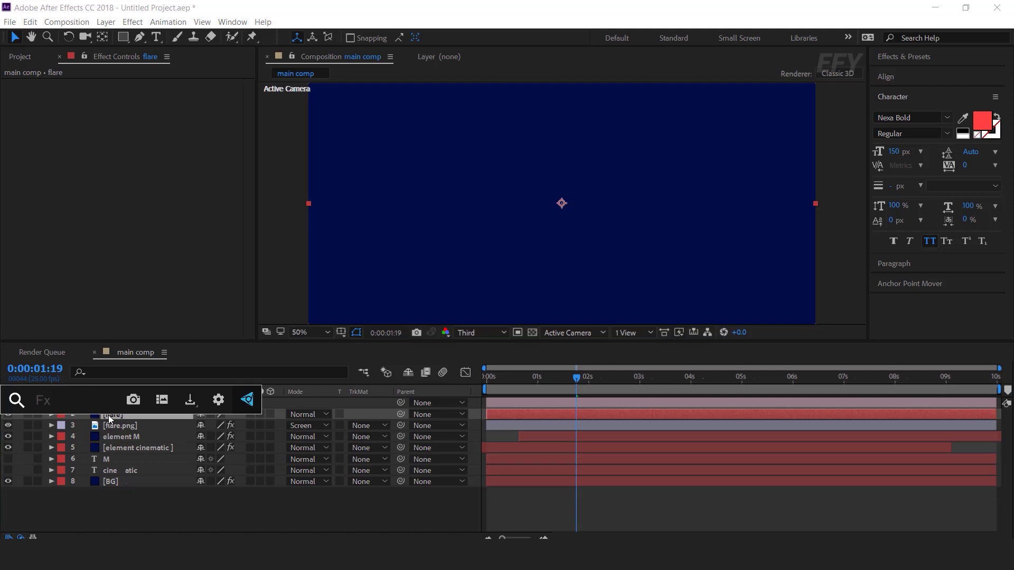
type("op")
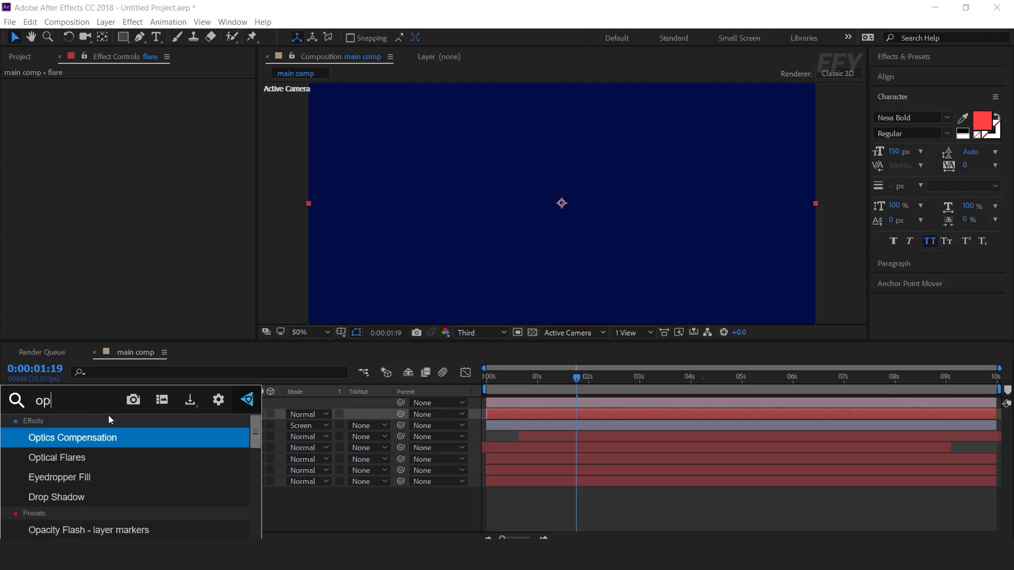
left_click(57, 458)
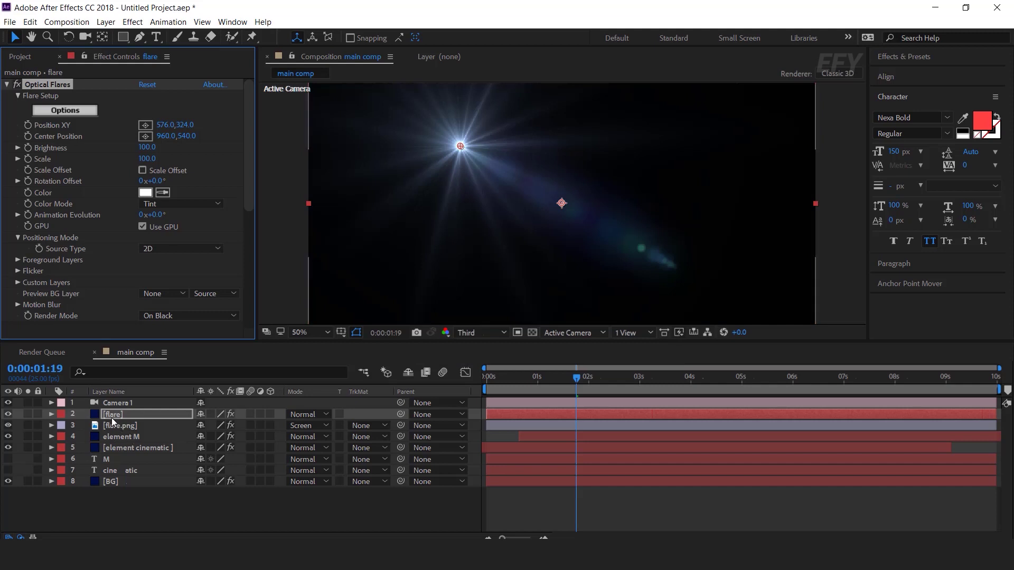
left_click(180, 415)
left_click(301, 415)
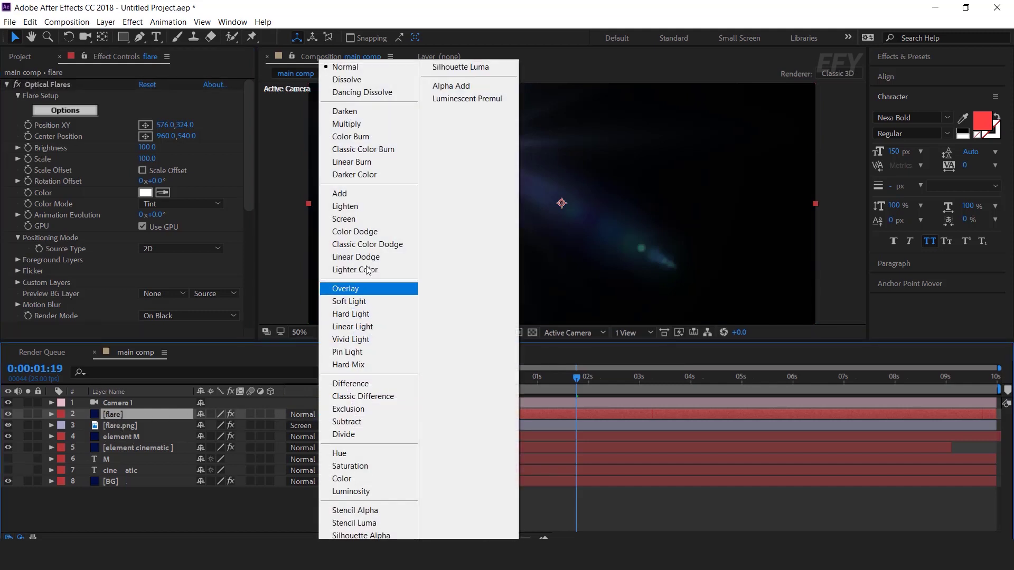
left_click(344, 219)
Step: Position the optical flare just beyond the frame's right edge at about 2018, 552 and set its Brightness to 350
left_click_drag(461, 146, 823, 204)
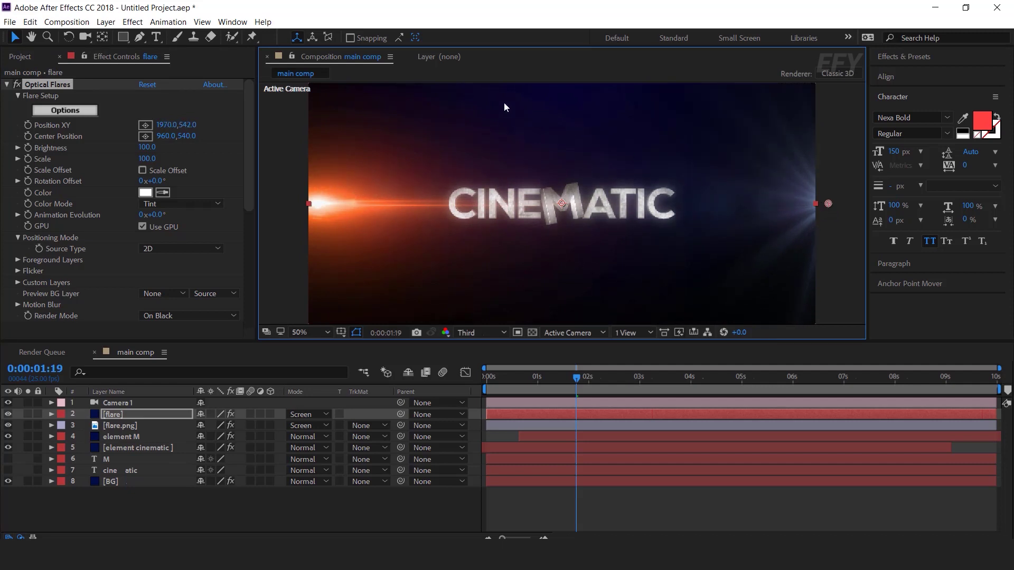
left_click(147, 148)
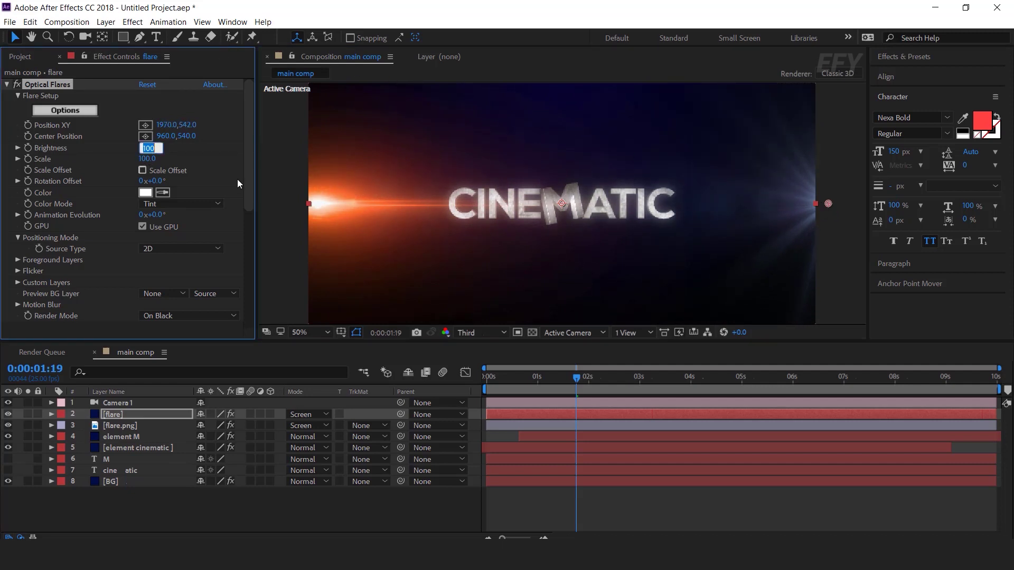
type("350")
key("Return")
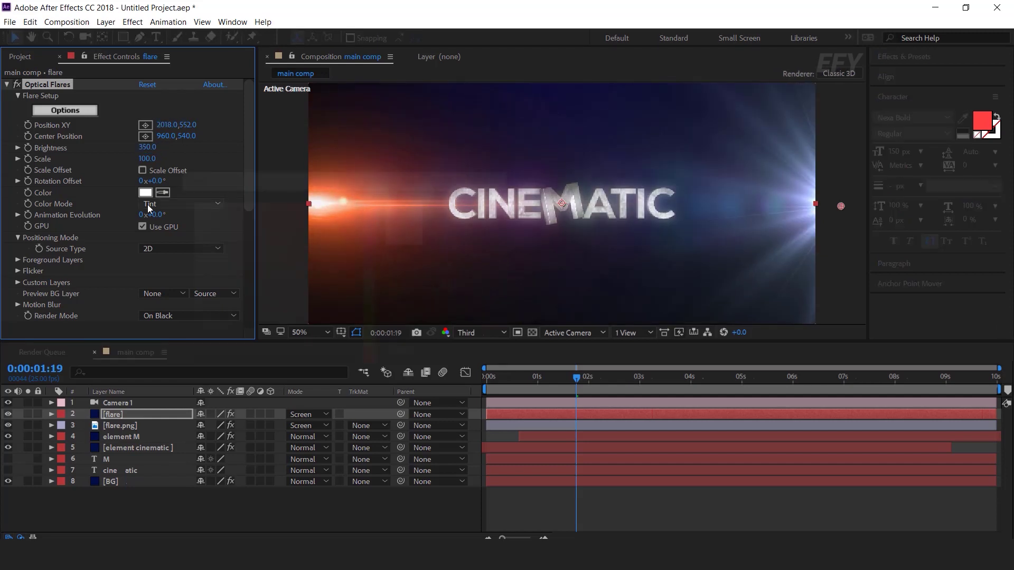
Step: Tint the optical flare orange by sampling the color from the glow of flare.png, and collapse the effect's settings
left_click(162, 192)
left_click(336, 183)
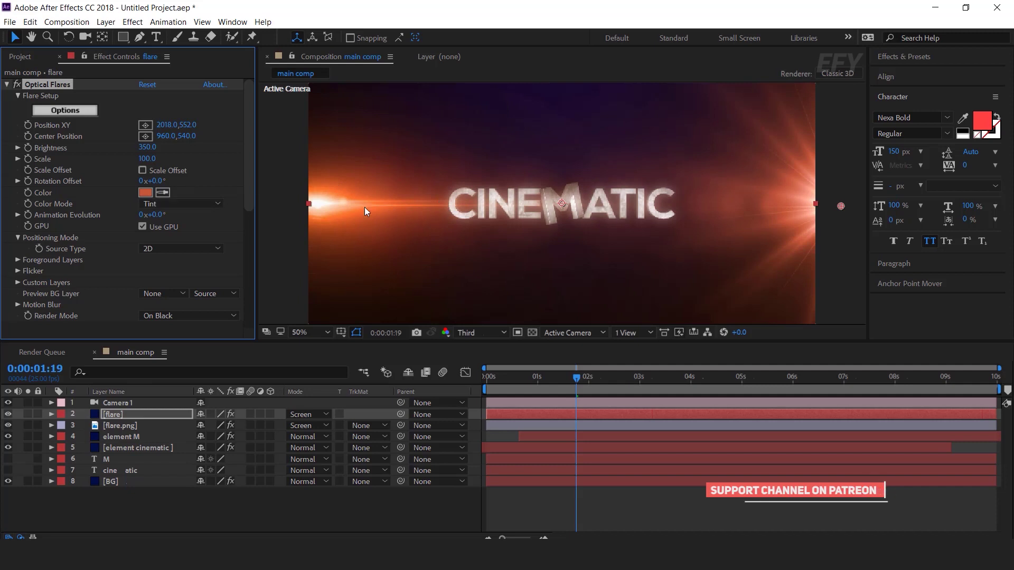
left_click(7, 85)
Step: Apply the Fast Box Blur effect to the flare solid with a Blur Radius of 30
left_click(119, 417)
key("ctrl+space")
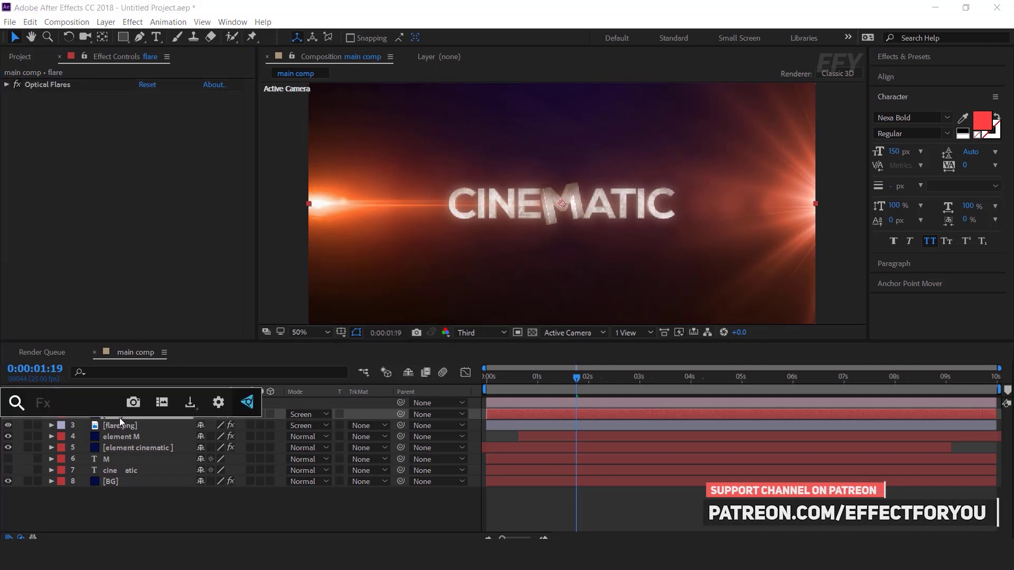
type("fast")
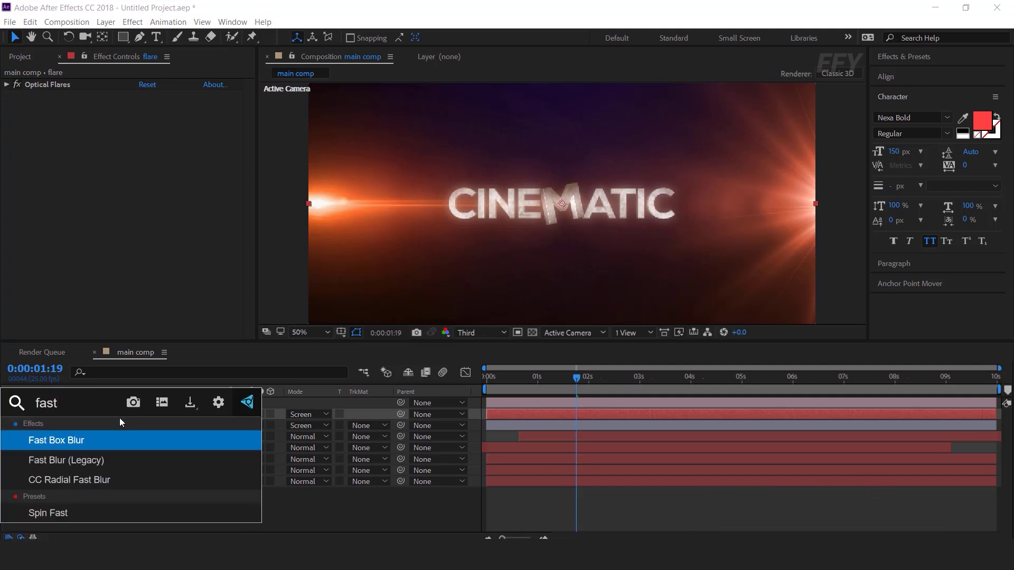
key("Return")
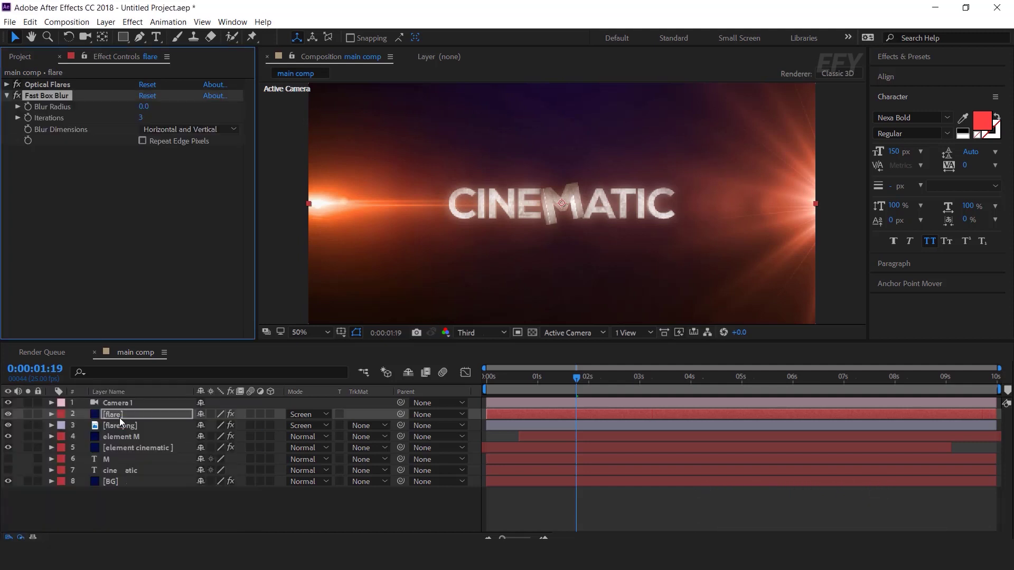
left_click(144, 106)
key("Return")
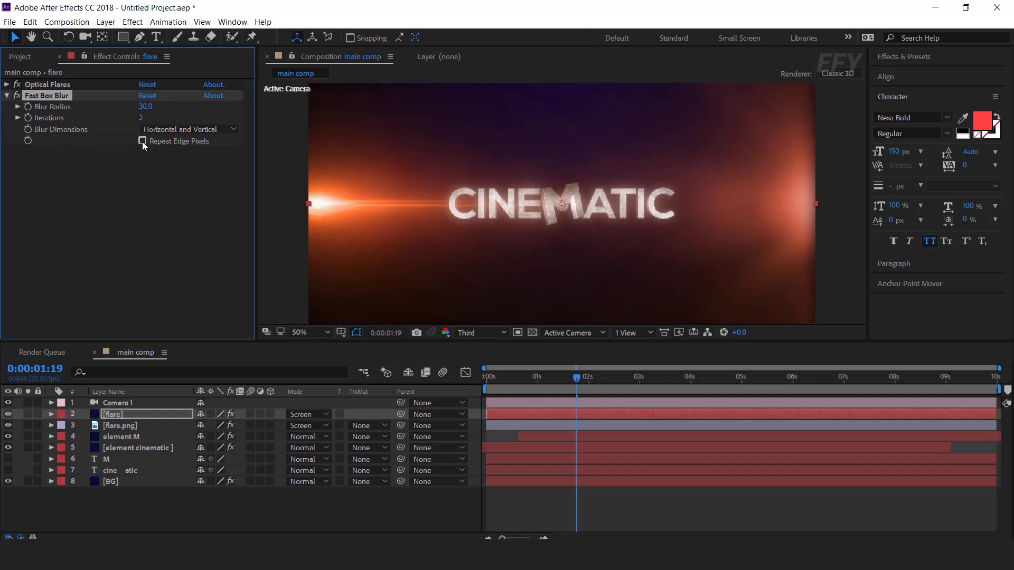
Step: Apply the Turbulent Displace effect to the flare solid with an Amount of 100 and a Size of 50
left_click(110, 414)
key("ctrl+space")
type("tur")
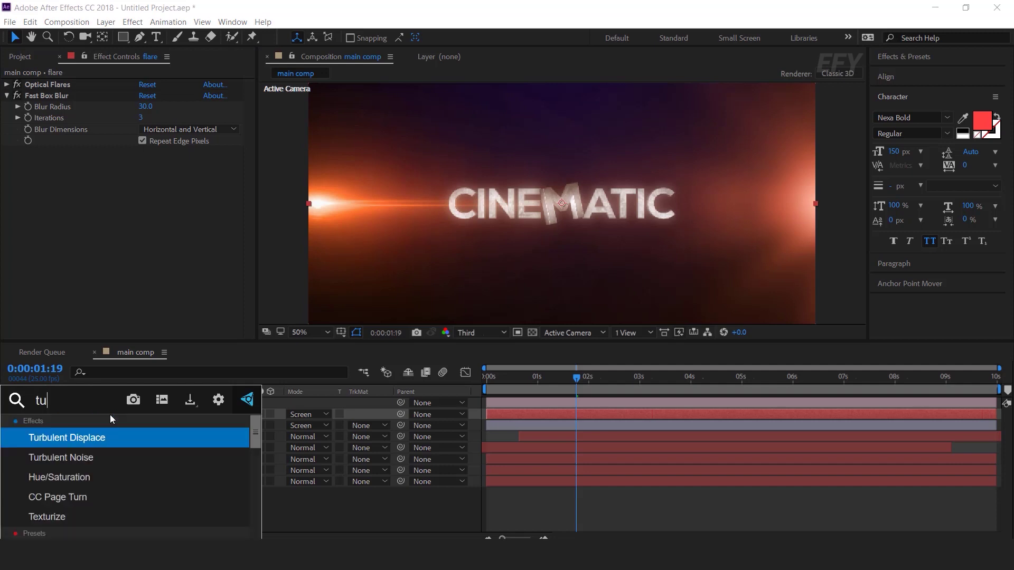
left_click(71, 436)
left_click(145, 174)
type("100")
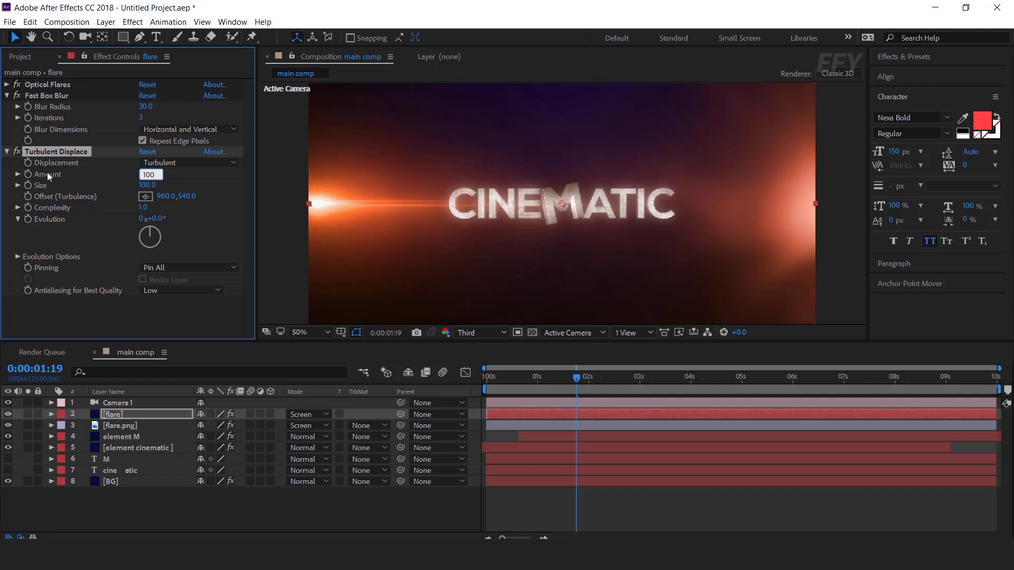
key("Return")
left_click(148, 184)
type("50")
key("Return")
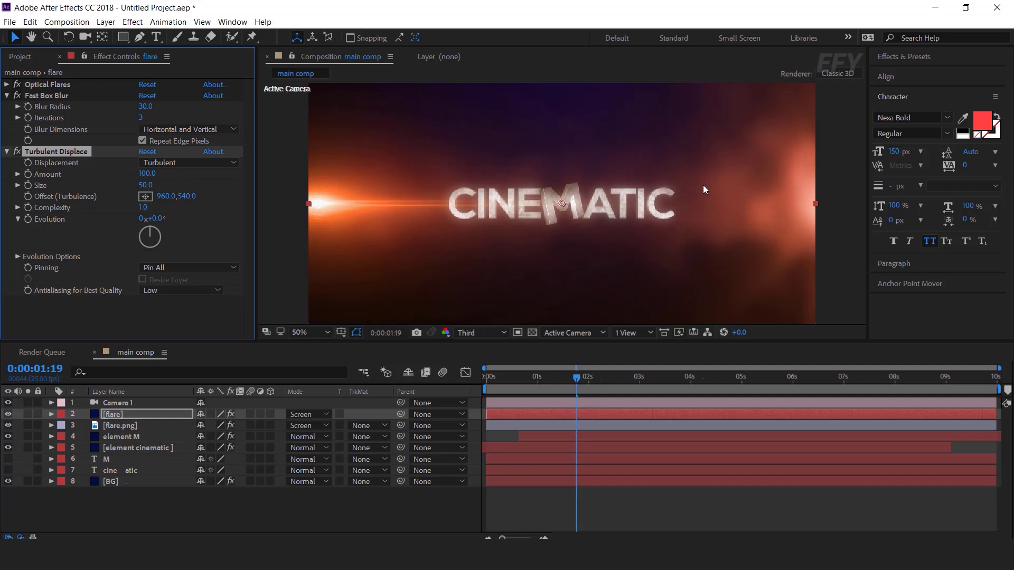
Step: Move the optical flare's center farther outside the frame's right edge, and deselect the layer
key("comma")
key("comma")
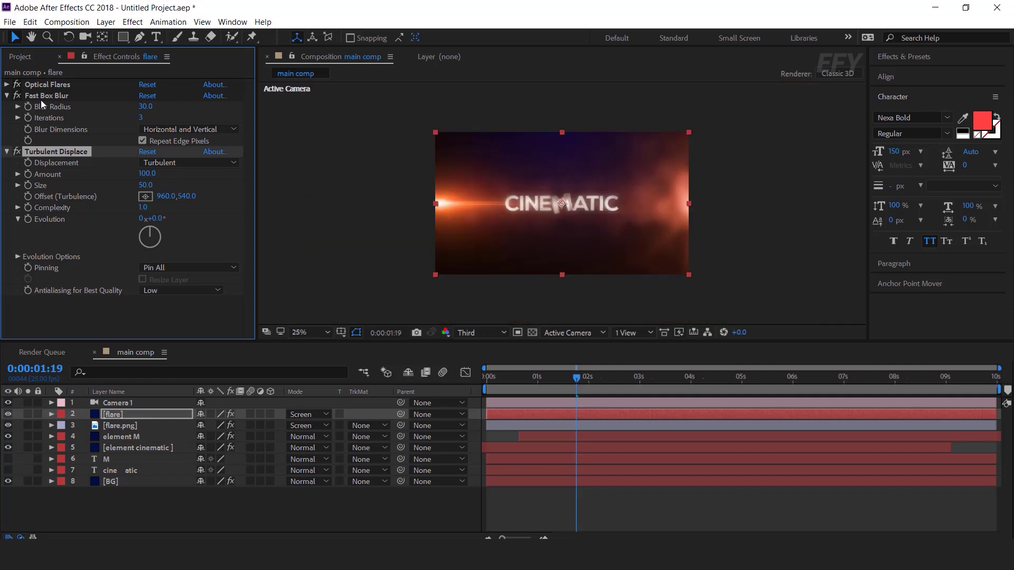
left_click(41, 84)
left_click_drag(704, 211, 717, 211)
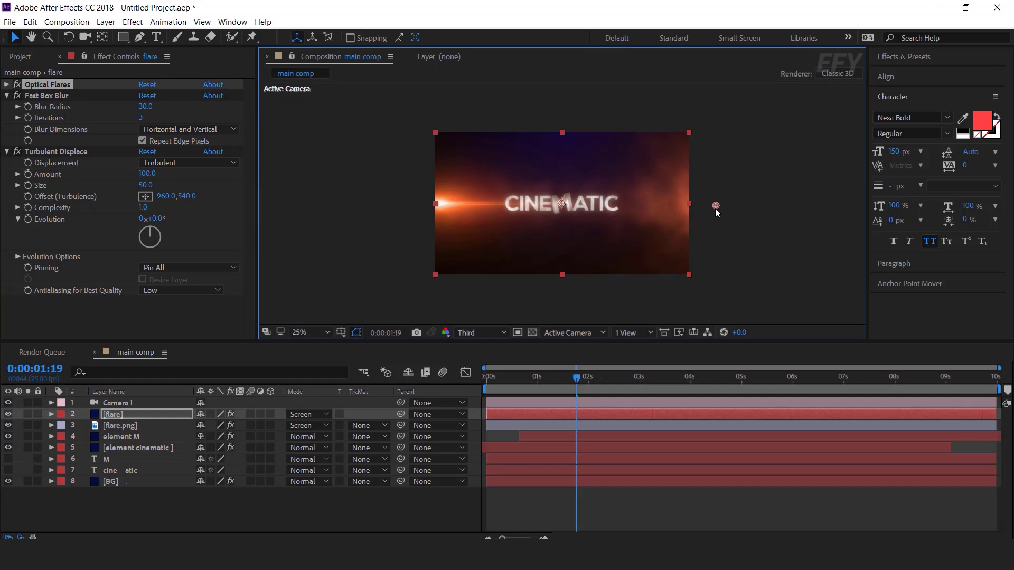
left_click(194, 493)
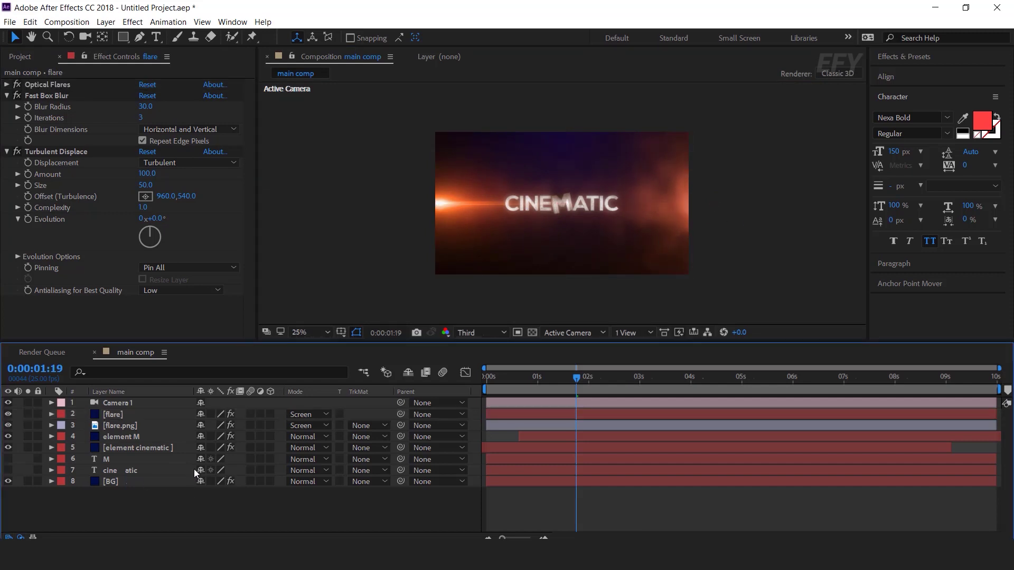
Step: Add Fade Away 02.mov to the main comp directly below Camera 1 and set its blend mode to Screen
left_click(33, 61)
left_click(106, 286)
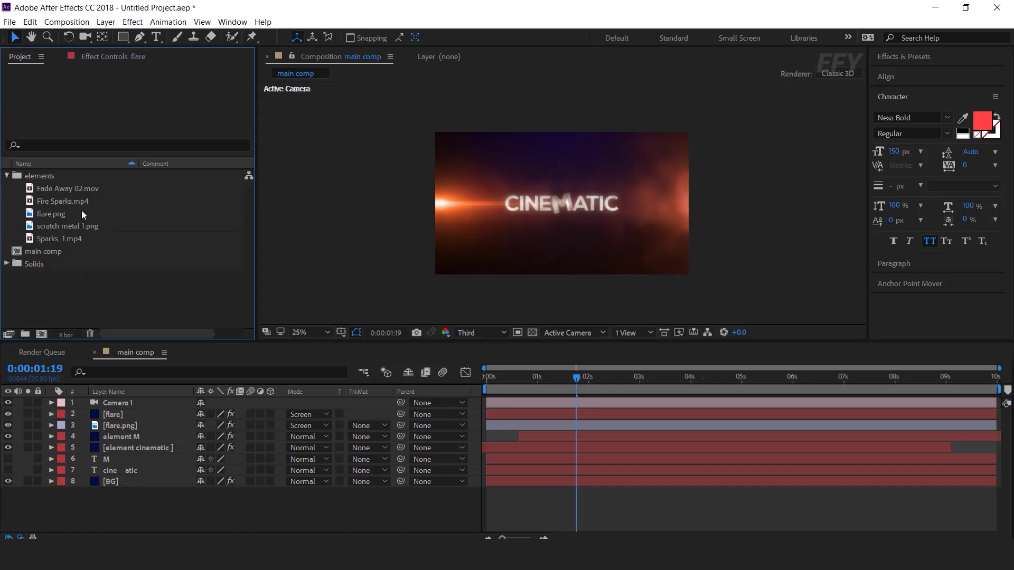
left_click(69, 188)
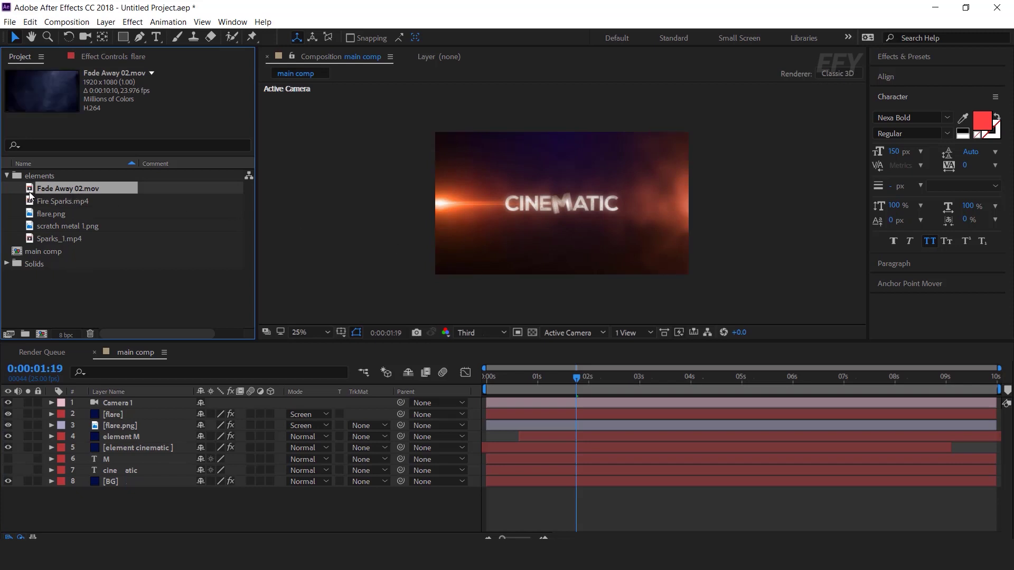
left_click_drag(62, 191, 157, 411)
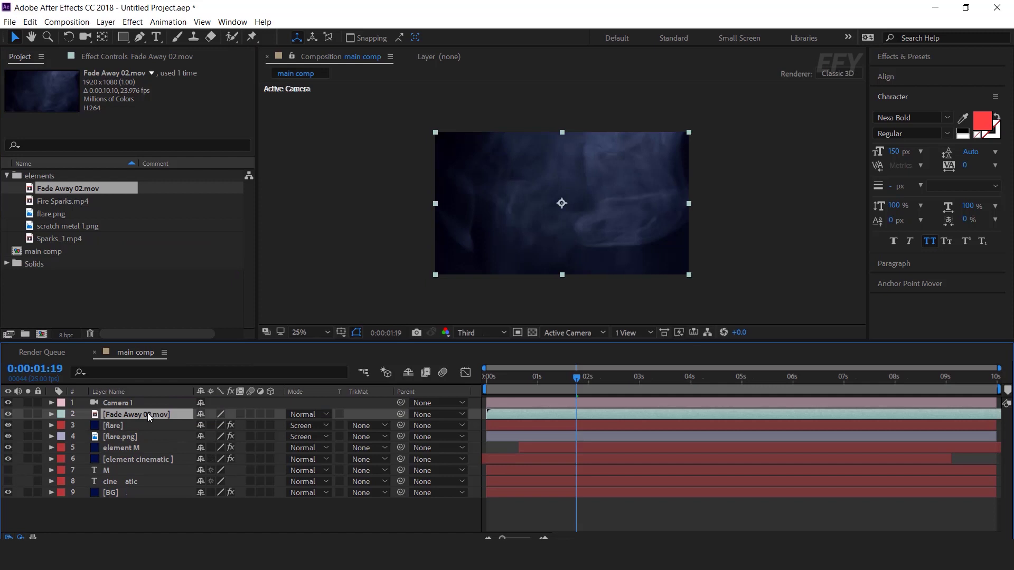
left_click(306, 415)
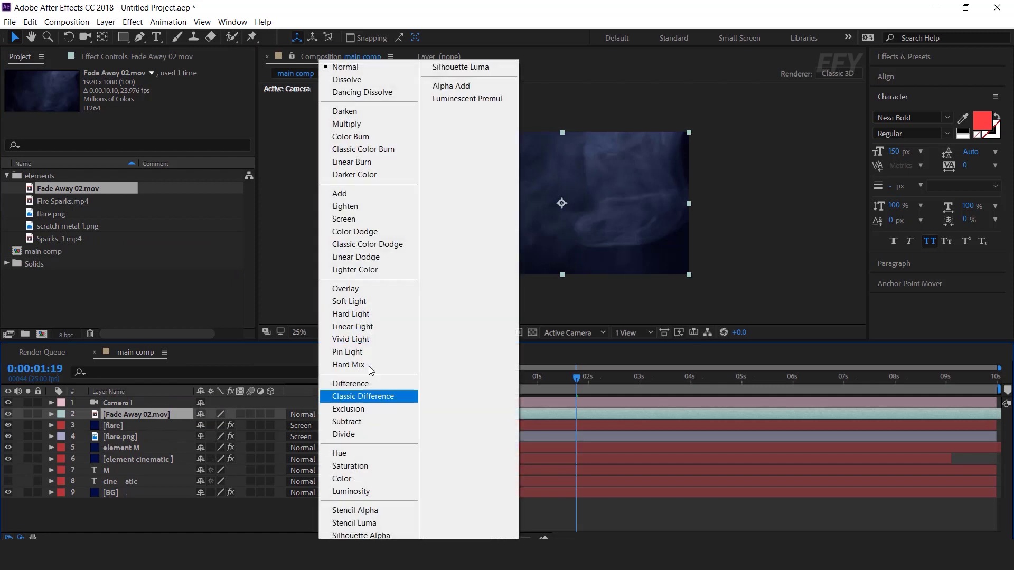
left_click(343, 219)
Step: Keyframe the Fade Away 02.mov layer's opacity from 0% at 0:00:00:00 to 70% at 0:00:00:19
left_click_drag(575, 380, 461, 388)
key("t")
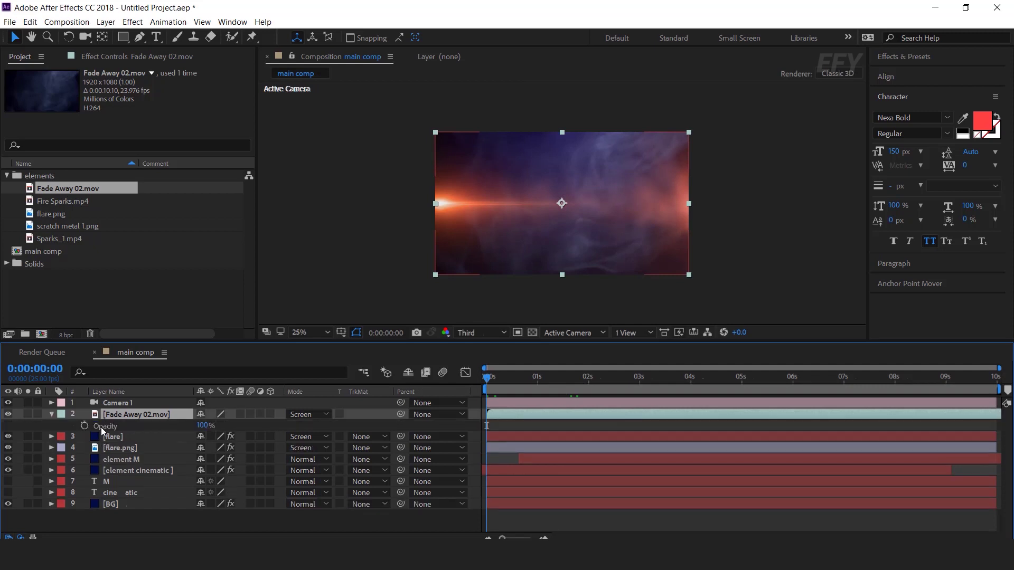
left_click_drag(206, 430, 55, 428)
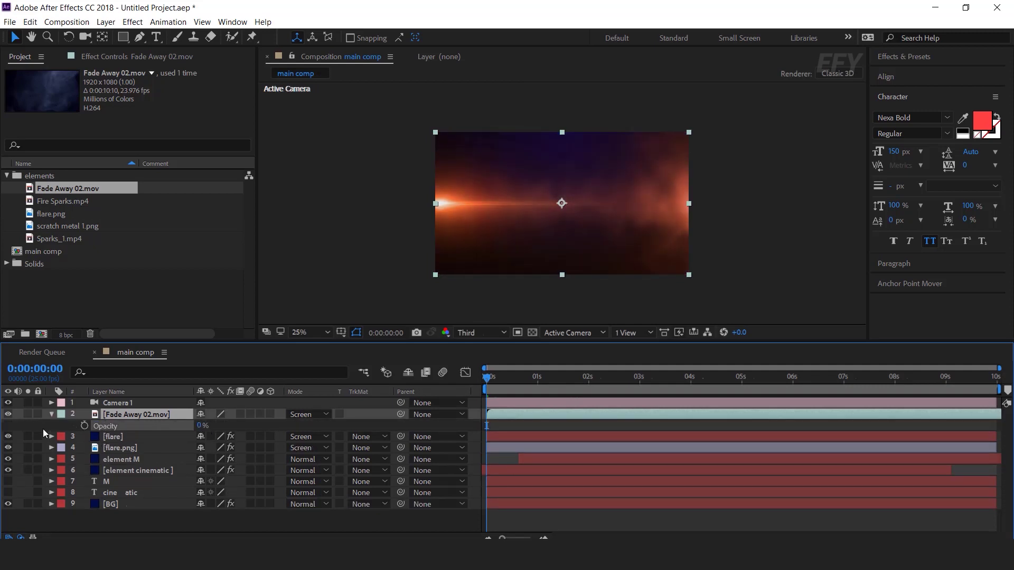
left_click(85, 427)
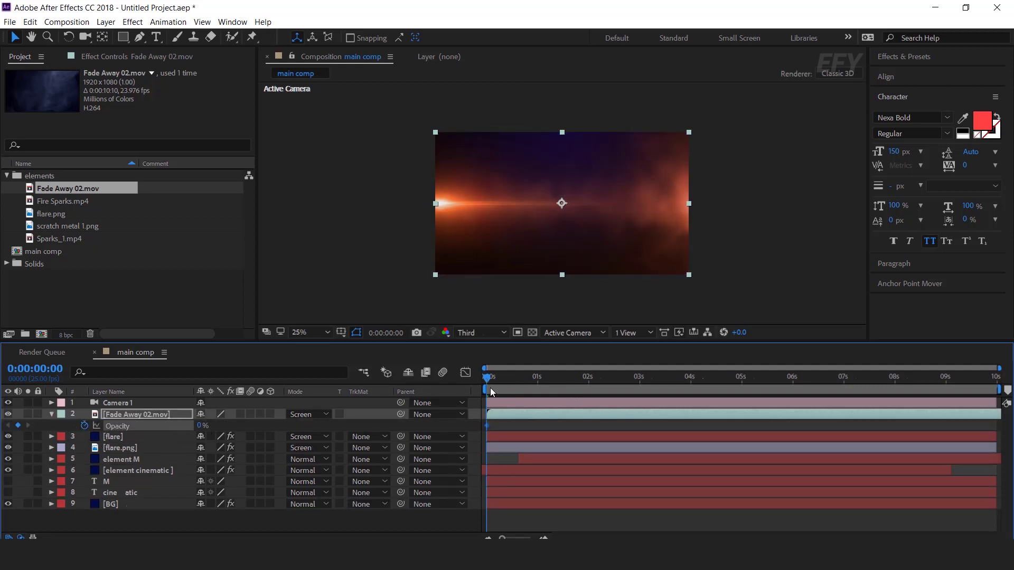
left_click_drag(486, 376, 524, 382)
left_click_drag(210, 425, 247, 425)
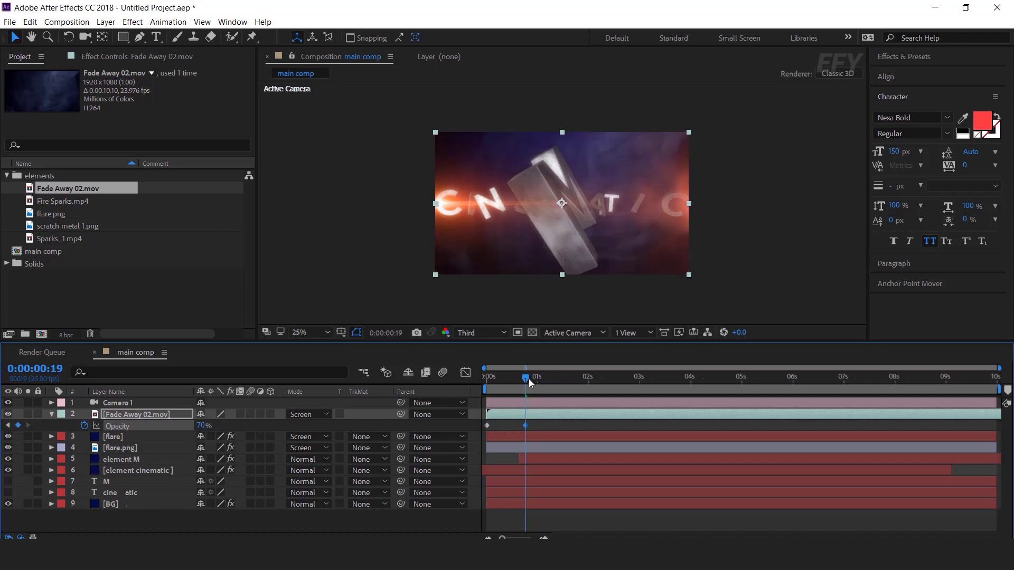
Step: Add a 0% opacity keyframe to the Fade Away 02.mov layer at 0:00:02:23 and preview the fade
left_click_drag(549, 379, 635, 381)
left_click(202, 425)
type("0")
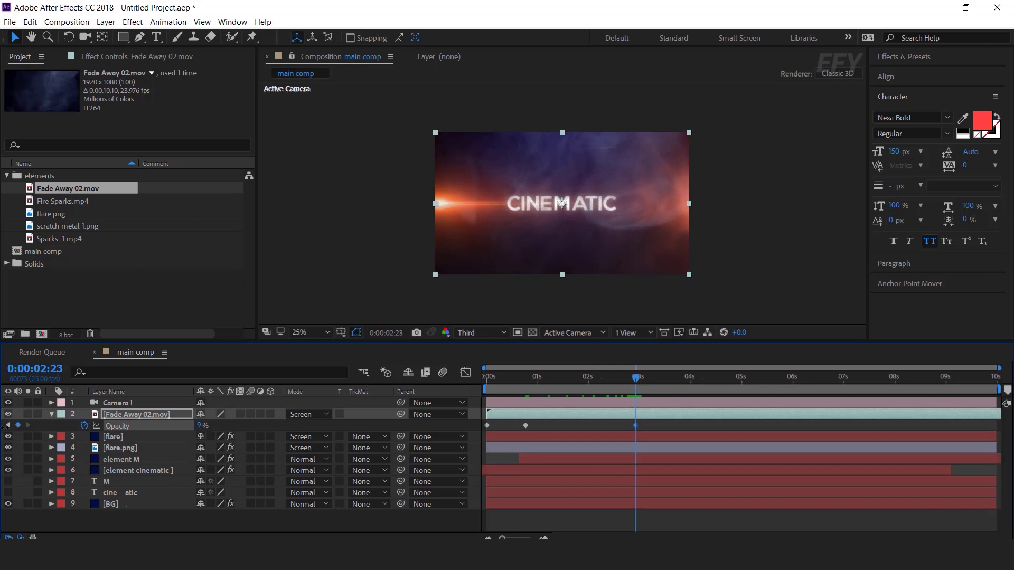
key("Return")
key("space")
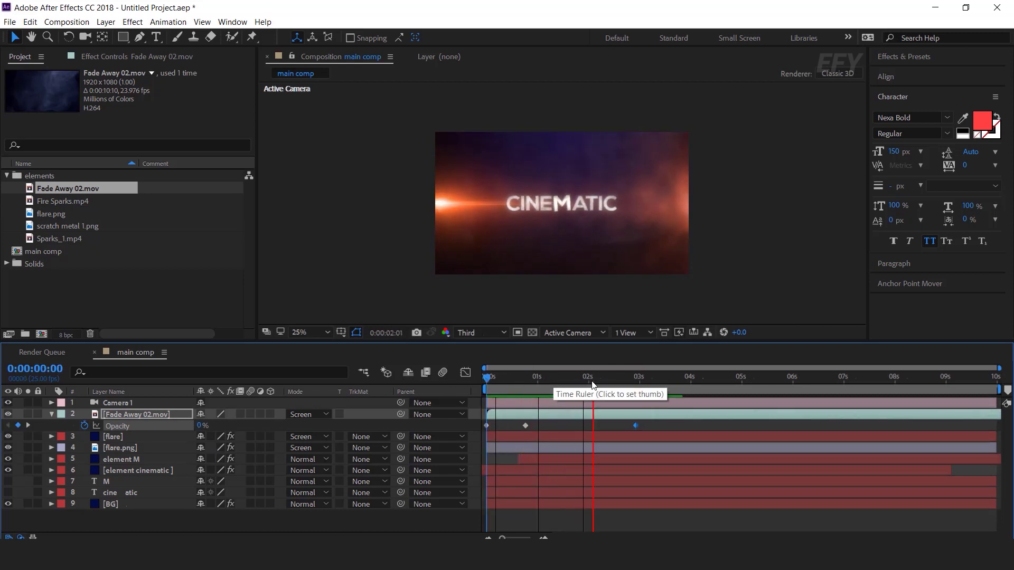
Step: Shift the smoke layer's middle opacity keyframe to about 1.4 seconds, check the fade, and collapse the layer
left_click(634, 378)
left_click_drag(525, 426, 556, 426)
left_click_drag(491, 381, 612, 390)
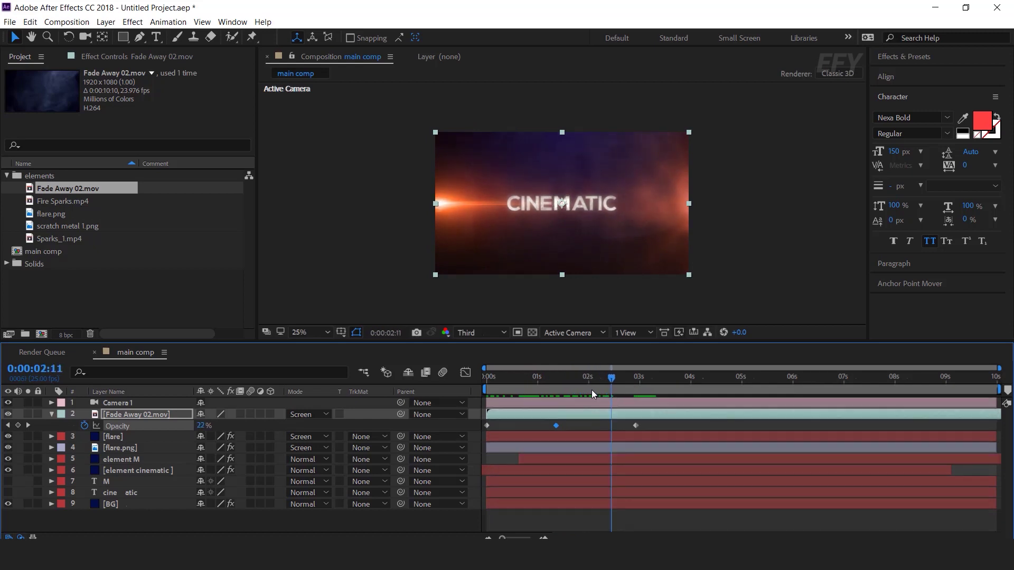
left_click(51, 415)
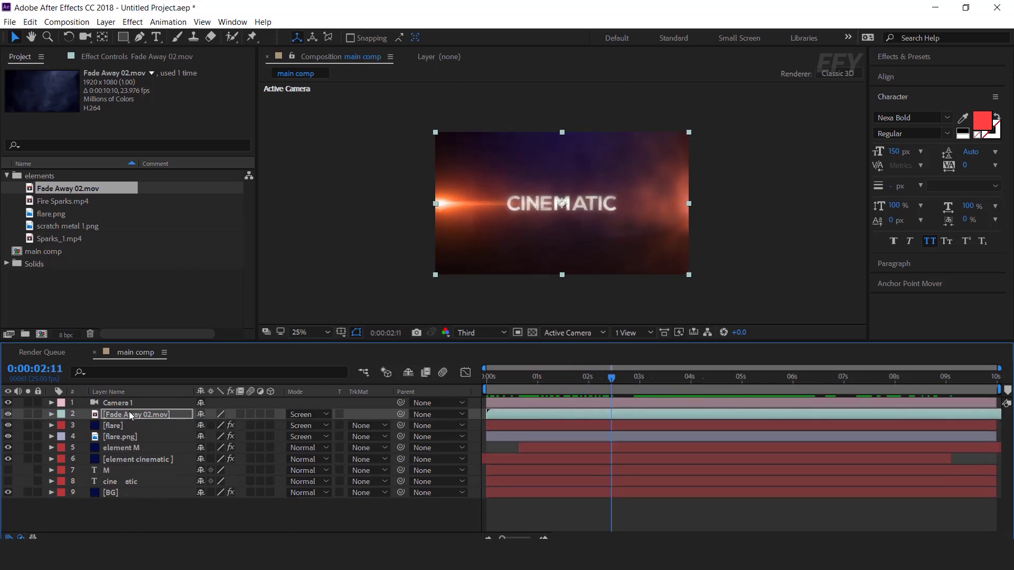
Step: Add Fire Sparks.mp4 directly below Camera 1 with the Screen blend mode, and scrub through the sparks
left_click_drag(57, 201, 141, 410)
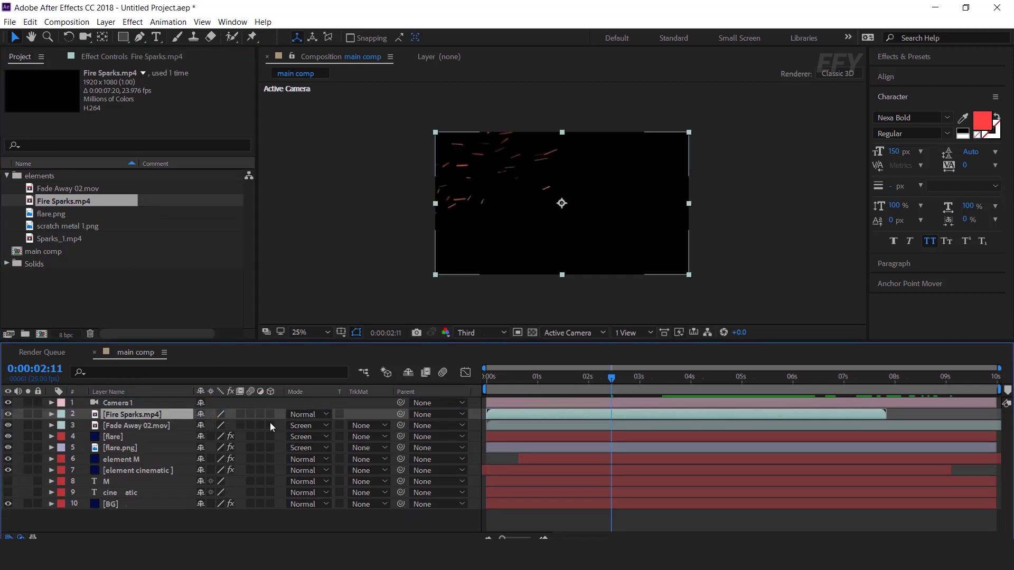
left_click(299, 417)
left_click(351, 220)
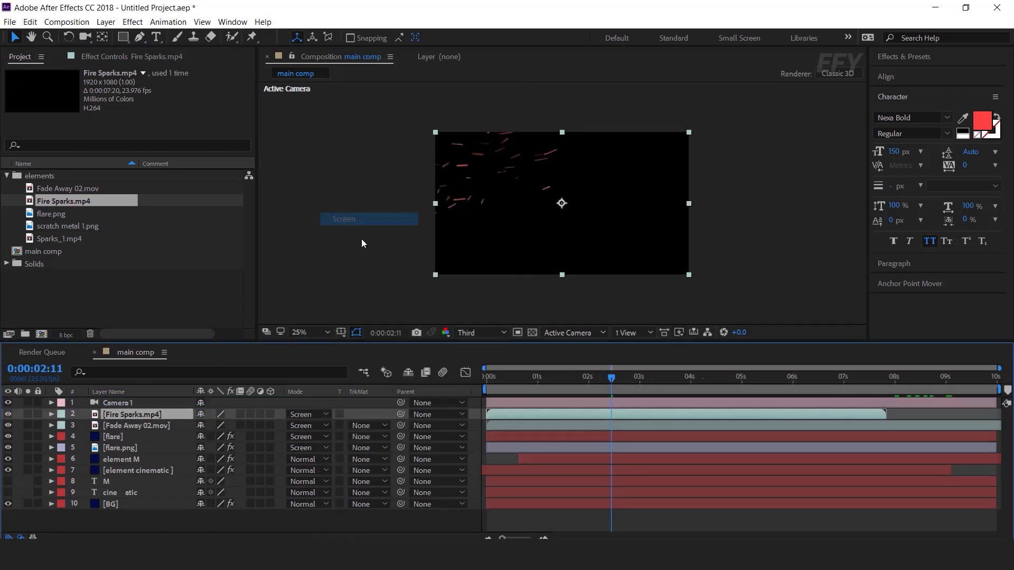
left_click_drag(499, 378, 548, 381)
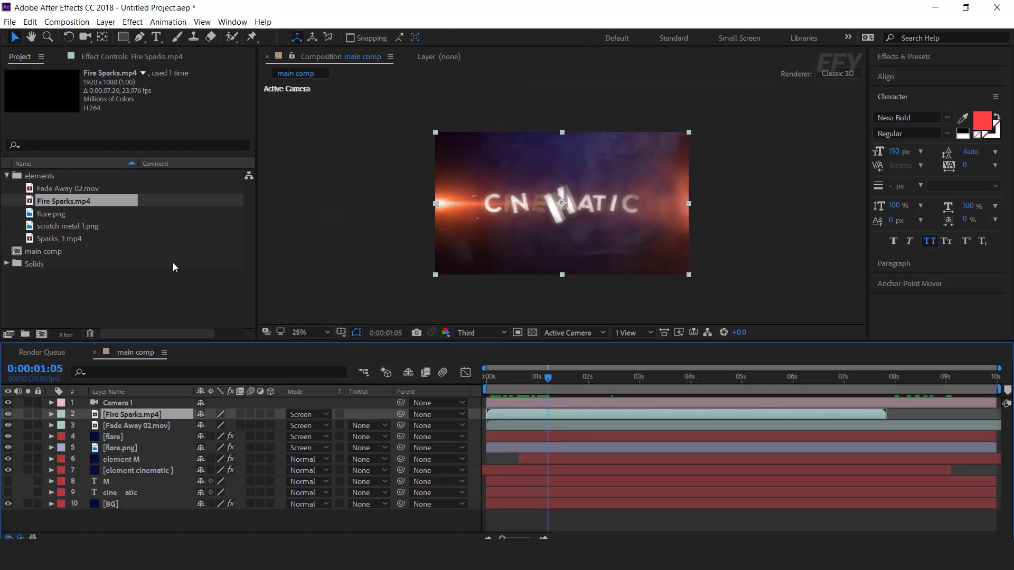
Step: Add Sparks_1.mp4 above the Fire Sparks.mp4 layer and set its blend mode to Add
left_click(49, 241)
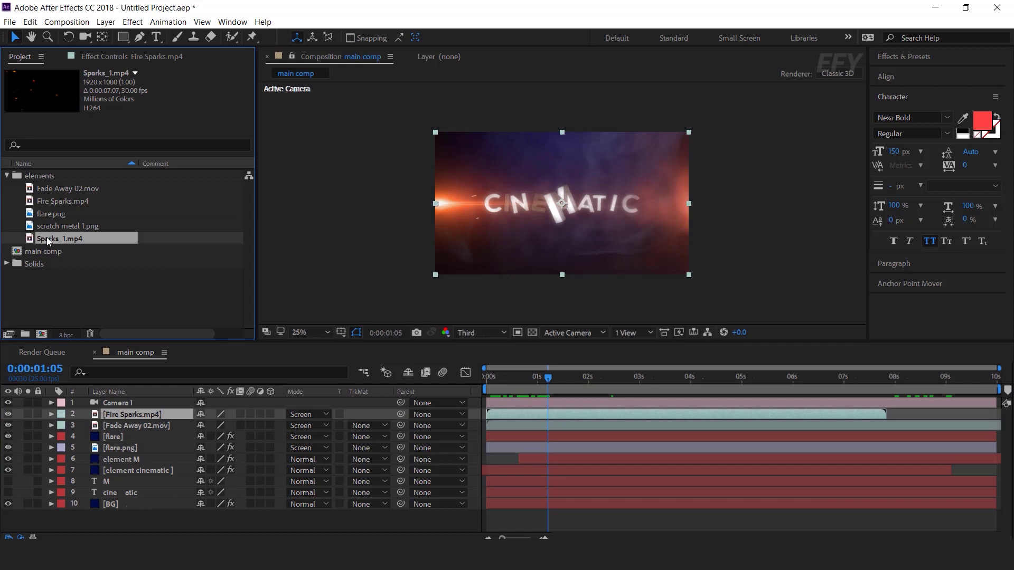
left_click_drag(45, 239, 136, 411)
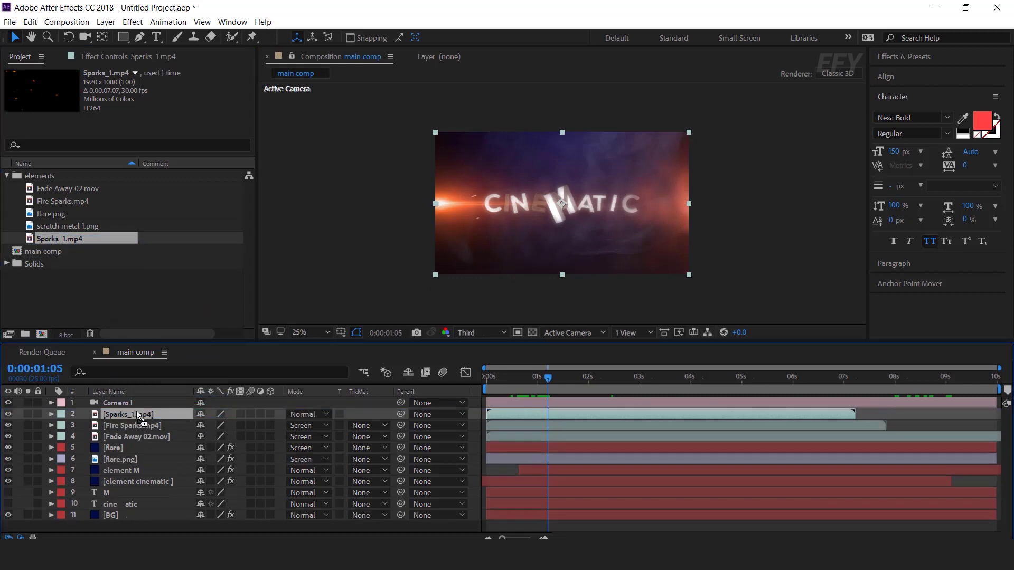
left_click(303, 416)
left_click(339, 194)
Step: Set the Fire Sparks.mp4 layer's blend mode to Add and check the sparks up to 0:00:02:24
left_click(131, 426)
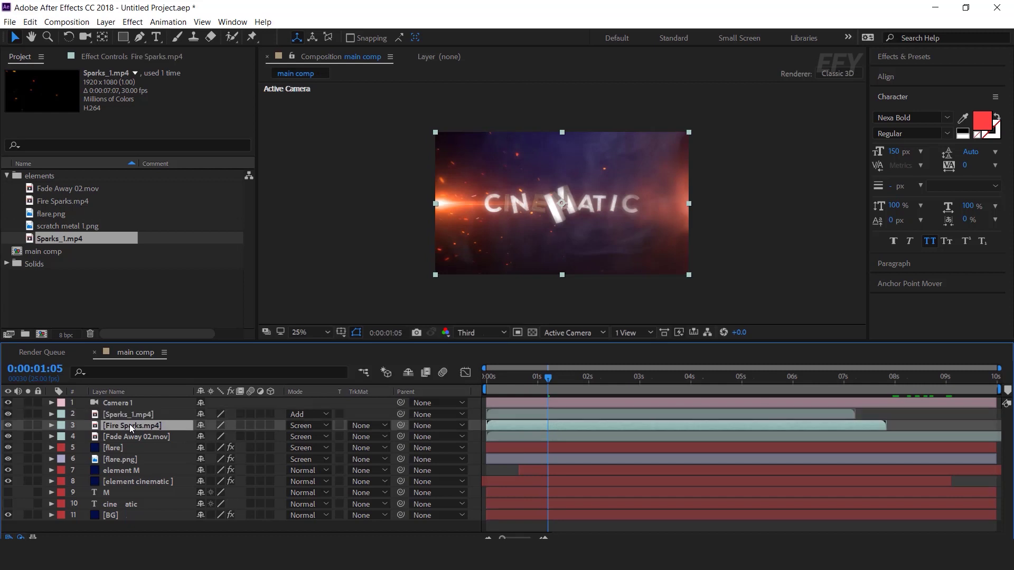
left_click(305, 430)
left_click(344, 195)
left_click_drag(495, 380, 609, 385)
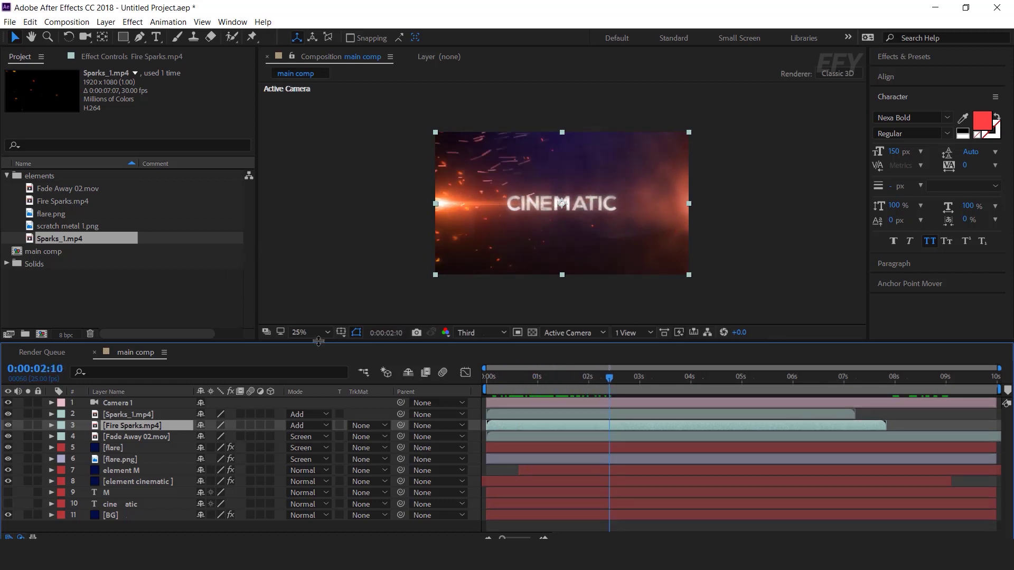
left_click(639, 381)
Step: Create a new solid in deep blue, color 000F45
right_click(313, 223)
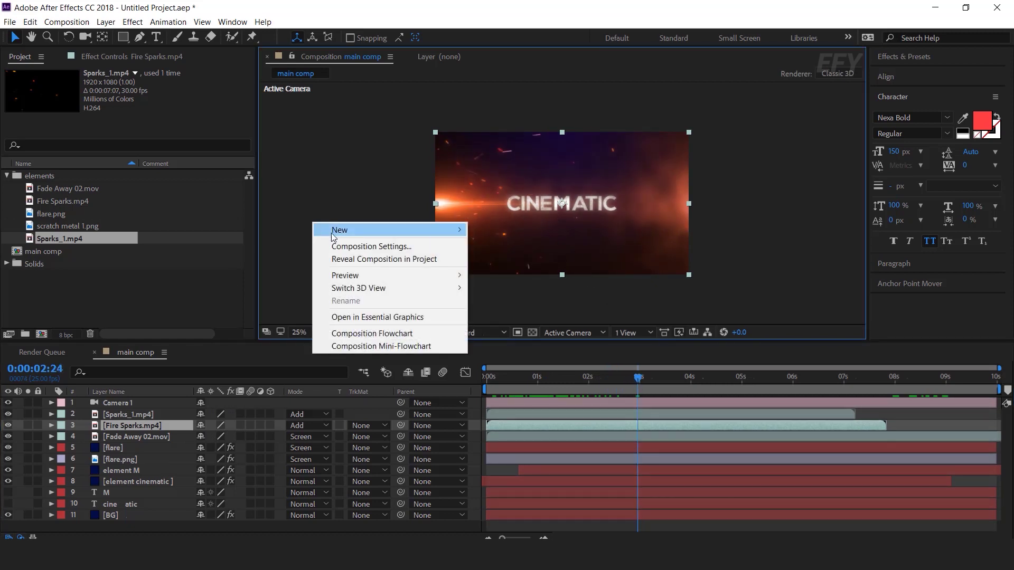
mouse_move(334, 233)
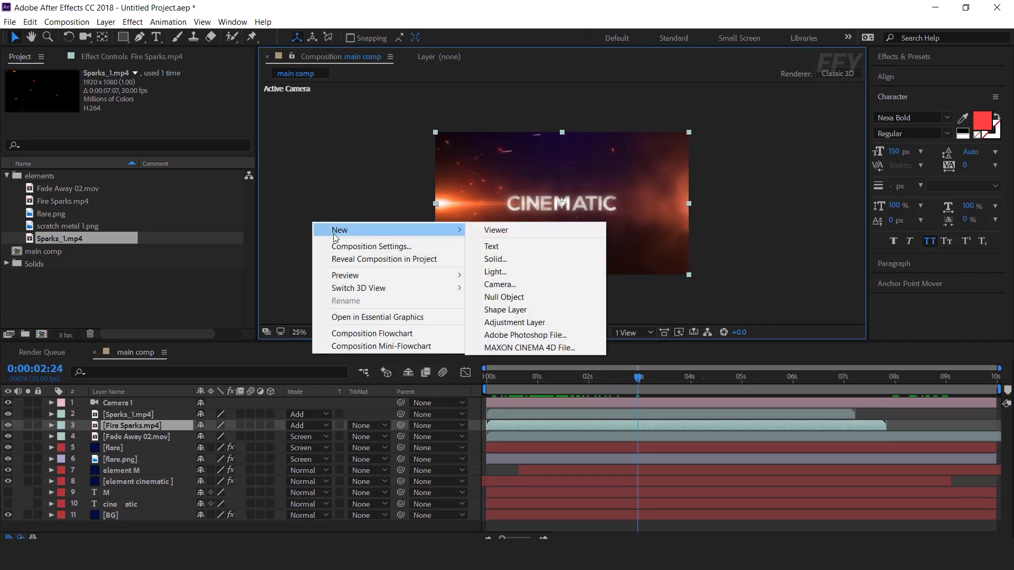
left_click(511, 258)
left_click(505, 364)
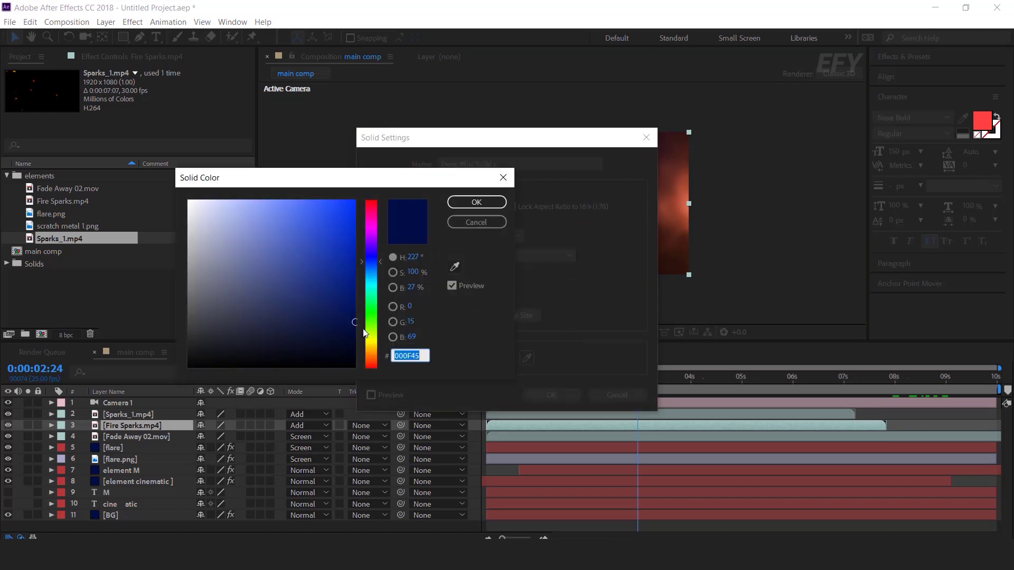
left_click(493, 206)
left_click(544, 395)
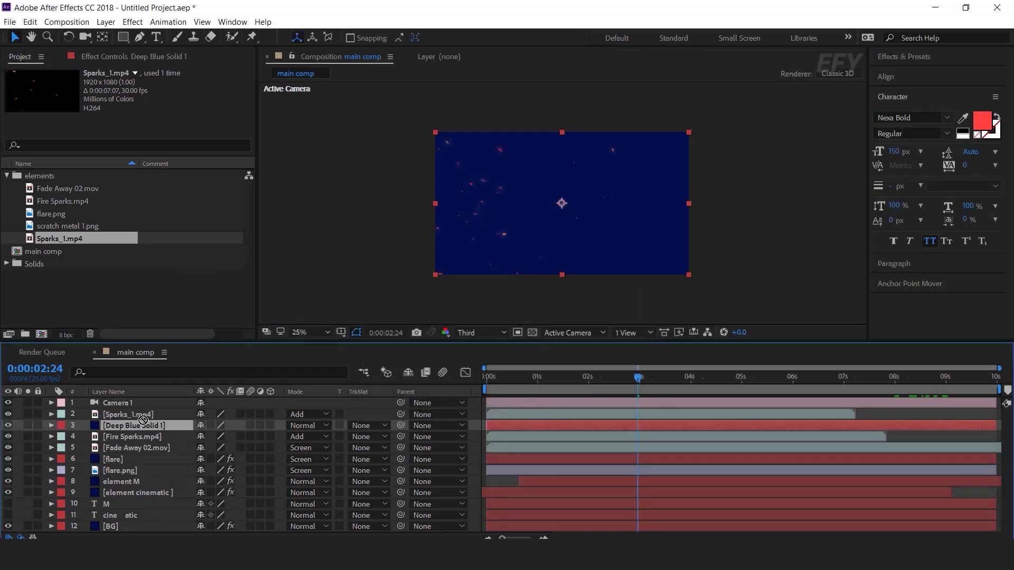
Step: Place the deep blue solid above the Sparks_1.mp4 layer and set its blend mode to Exclusion
left_click_drag(122, 426, 143, 415)
left_click(315, 413)
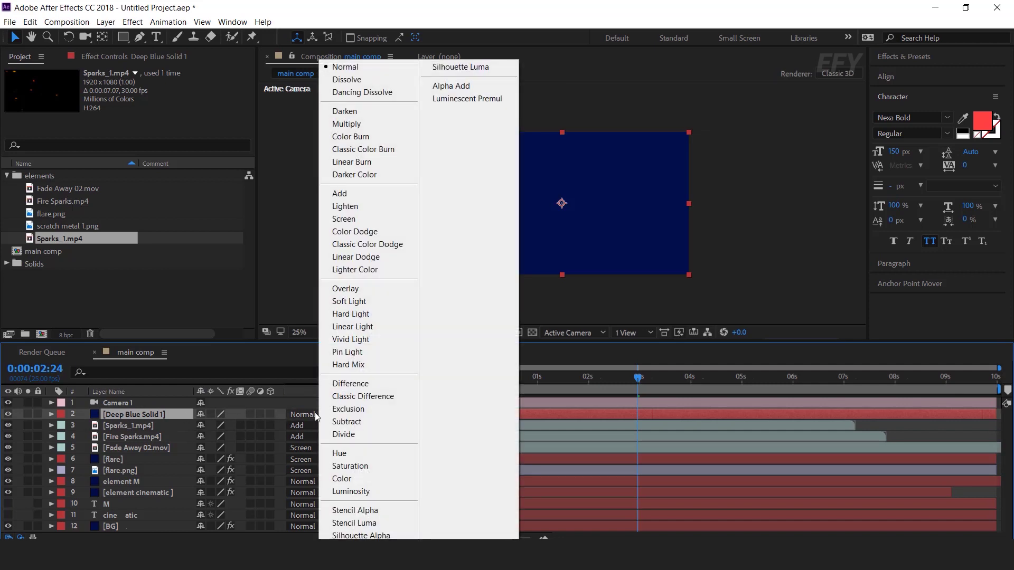
left_click(373, 408)
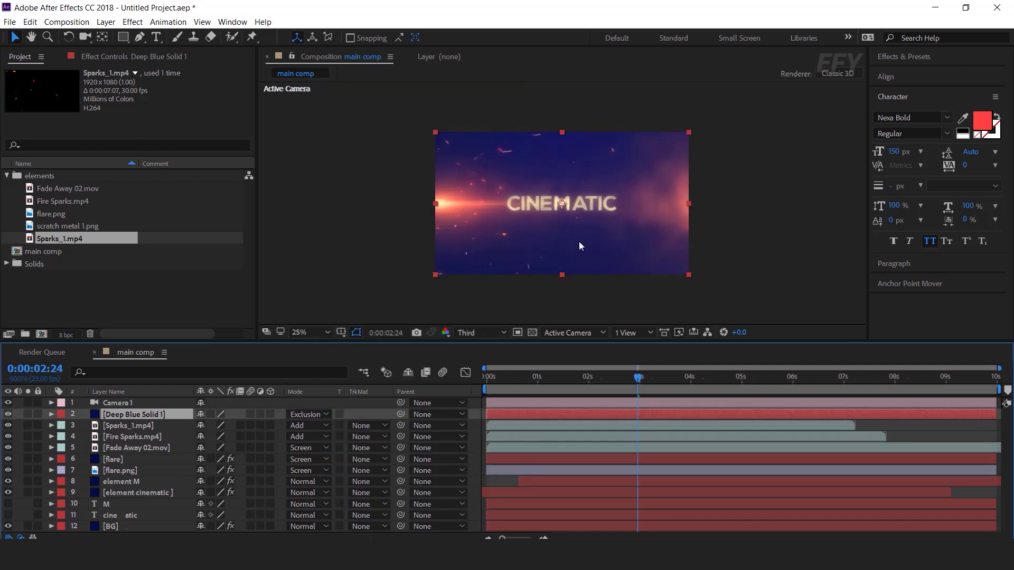
Step: Create an adjustment layer above the deep blue solid and name it cc
right_click(301, 239)
mouse_move(369, 244)
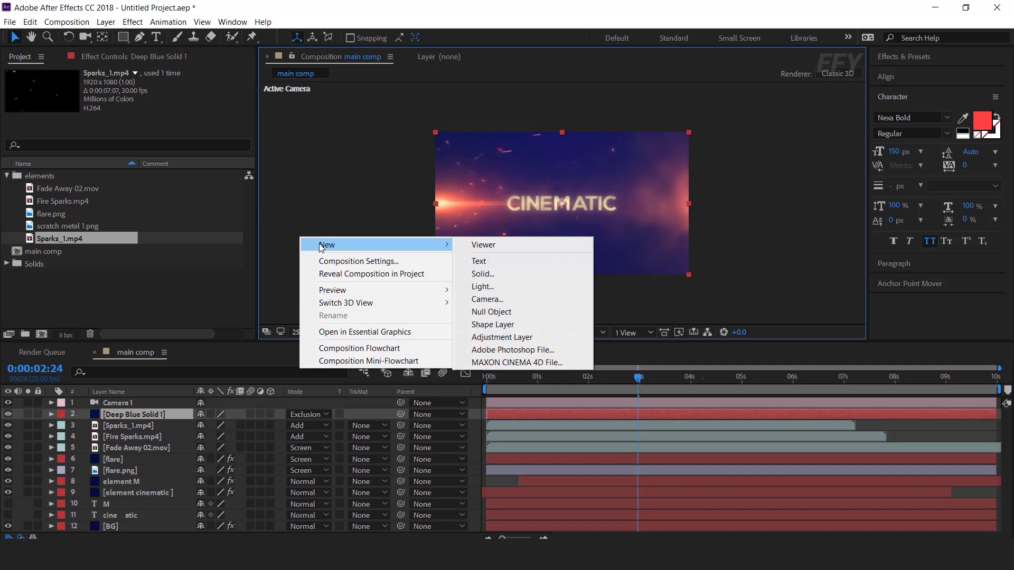
left_click(141, 415)
key("Return")
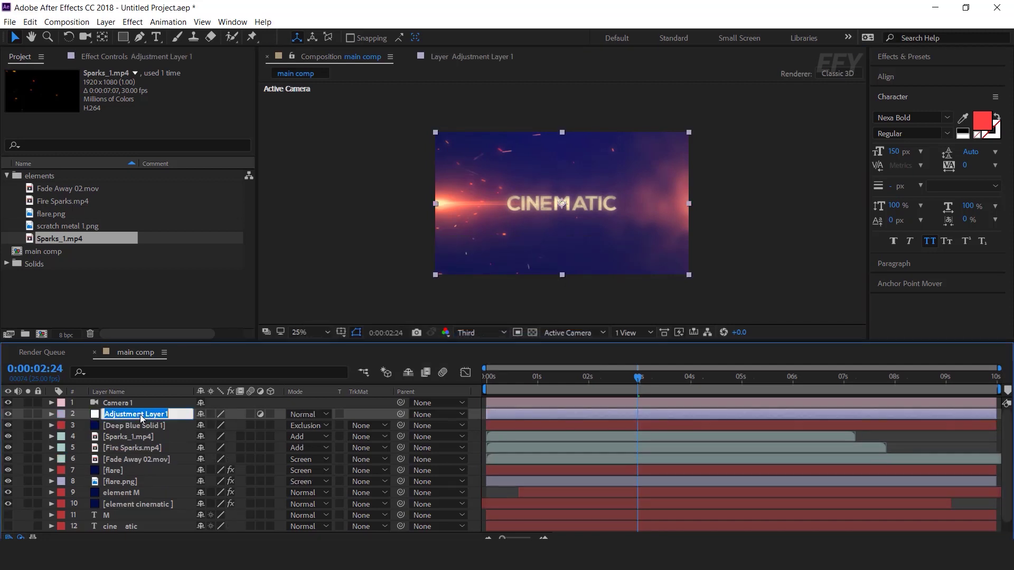
type("cc")
key("Return")
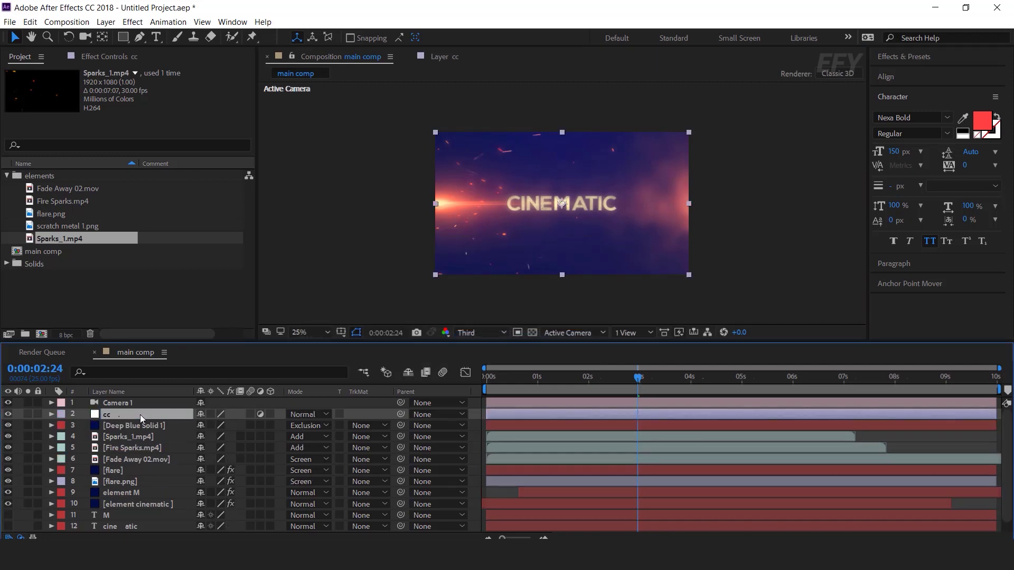
Step: Apply the Curves effect to the cc layer and bend its RGB curve into an S shape for more contrast
key("ctrl+space")
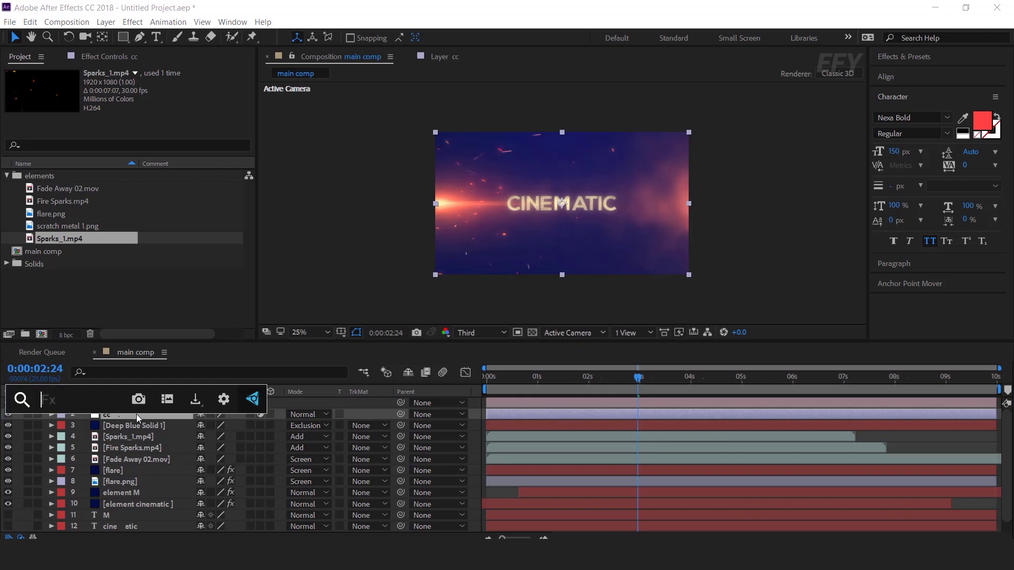
type("cur")
key("Return")
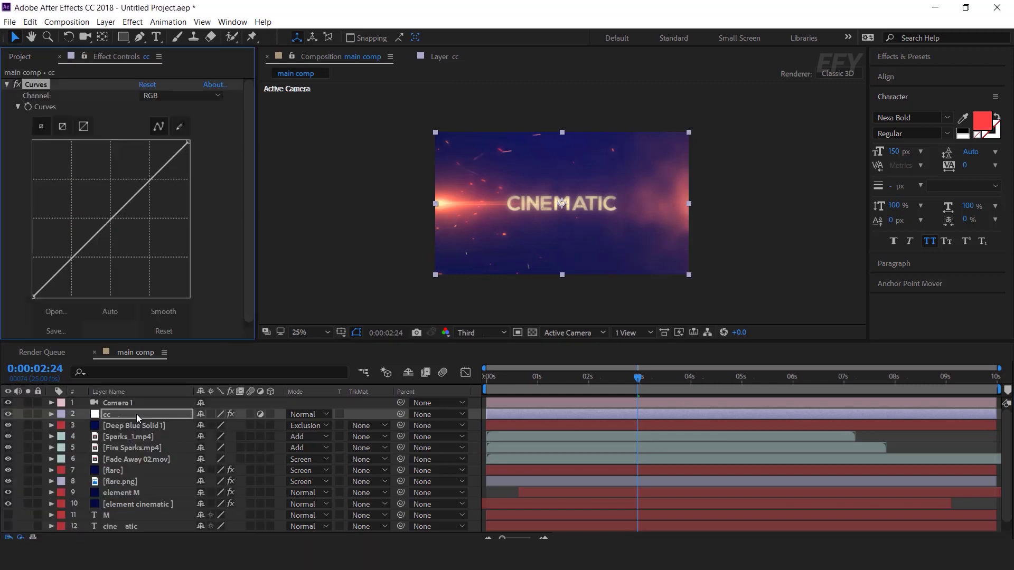
left_click_drag(78, 252, 91, 258)
left_click_drag(143, 186, 140, 182)
left_click_drag(90, 259, 85, 266)
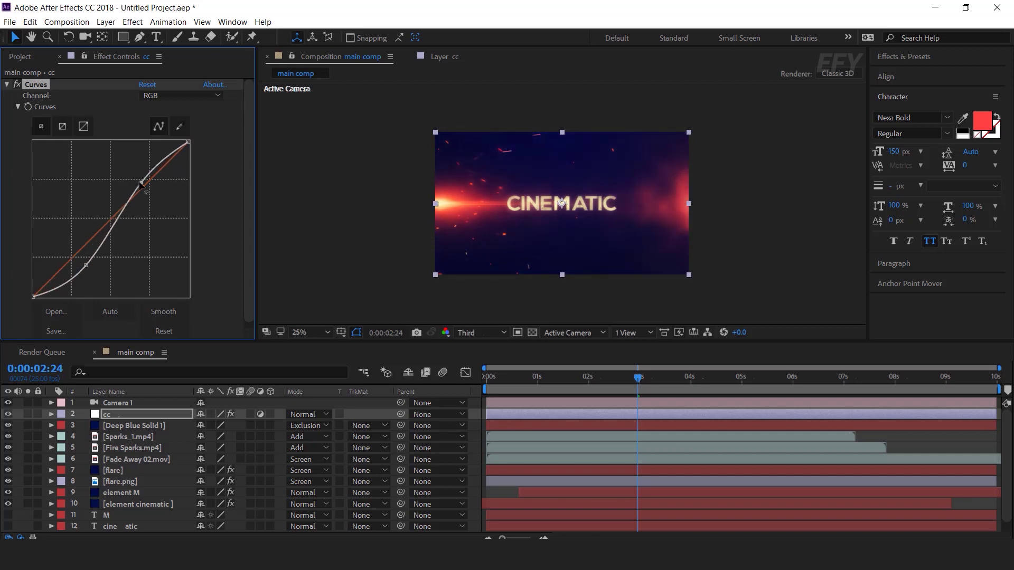
Step: Check the grade at 0:00:01:14 with the composition fitted to the viewer, and raise the RGB curve's upper point further
left_click_drag(499, 387, 566, 387)
key("shift+slash")
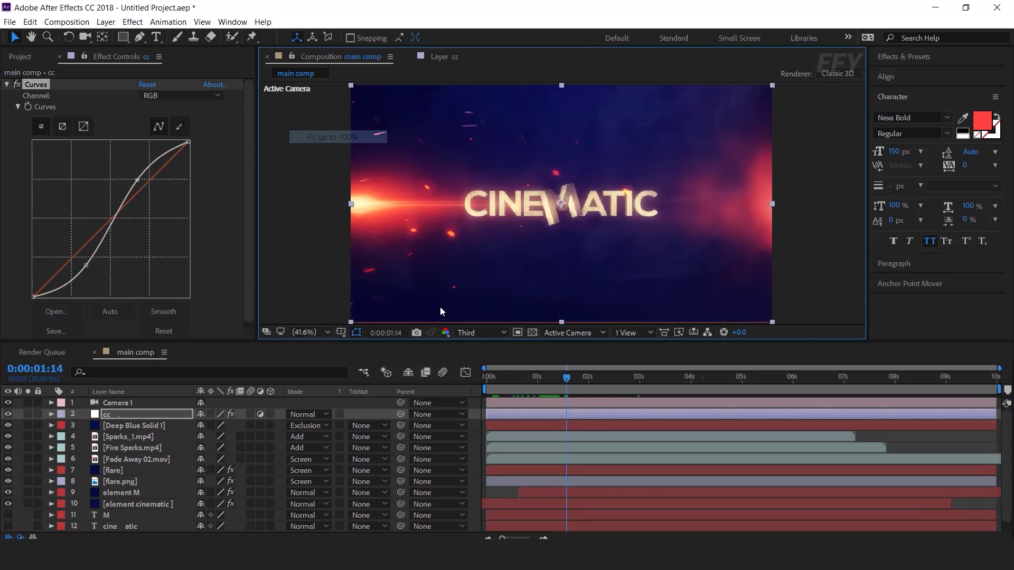
left_click_drag(137, 180, 145, 172)
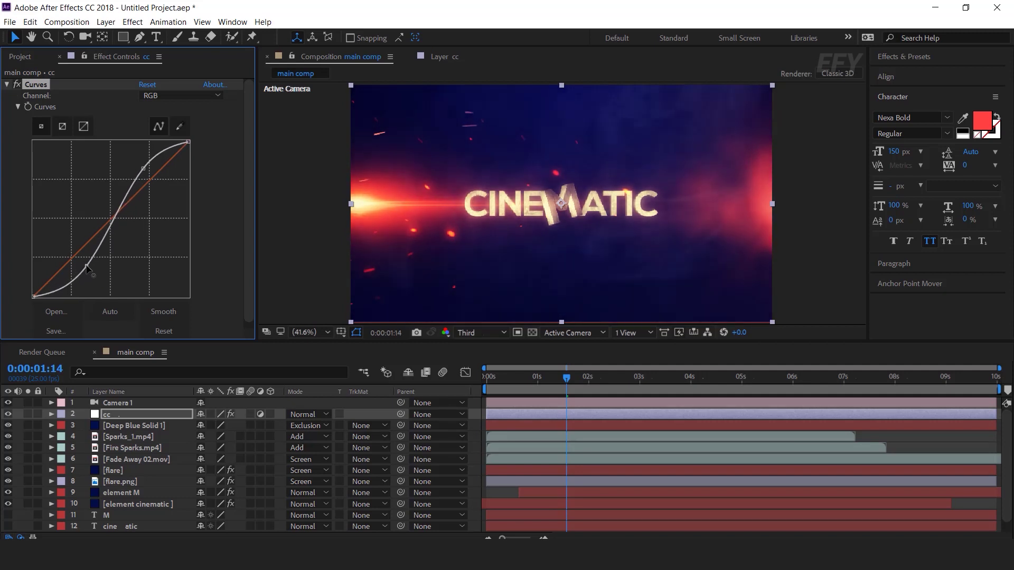
left_click(6, 85)
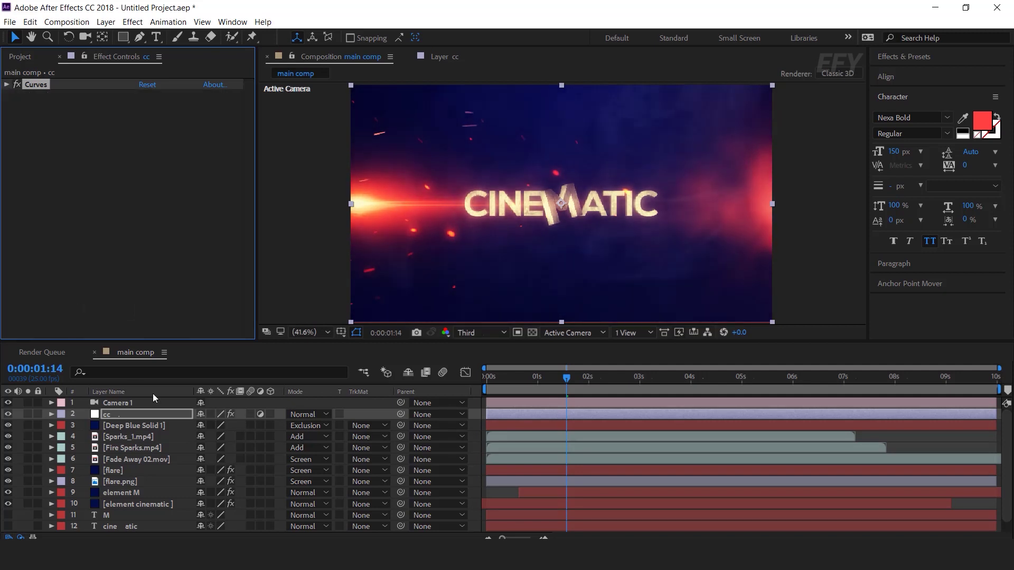
Step: Create an adjustment layer above the cc layer and name it sharpen
right_click(305, 206)
mouse_move(364, 215)
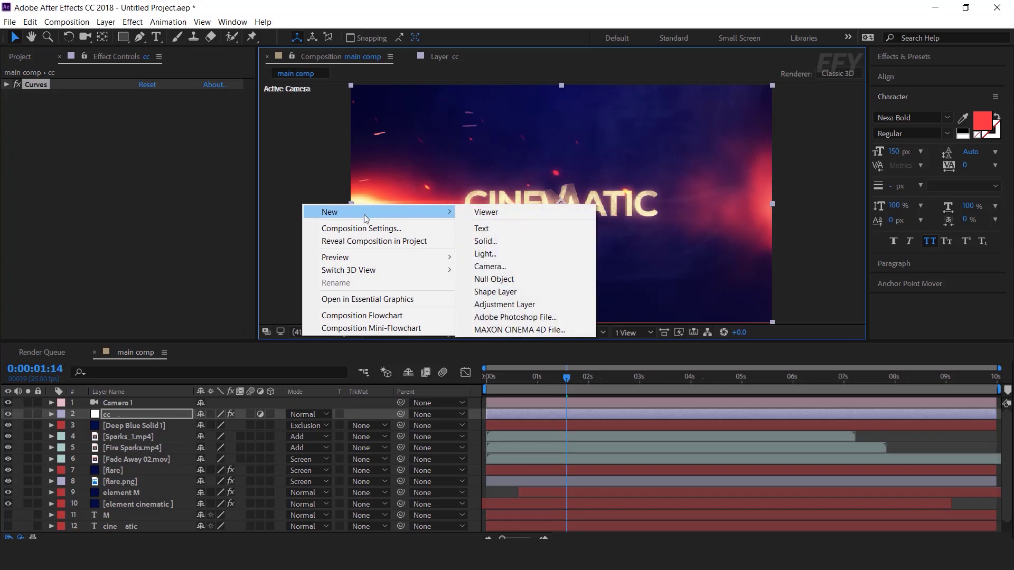
left_click(525, 305)
left_click(126, 419)
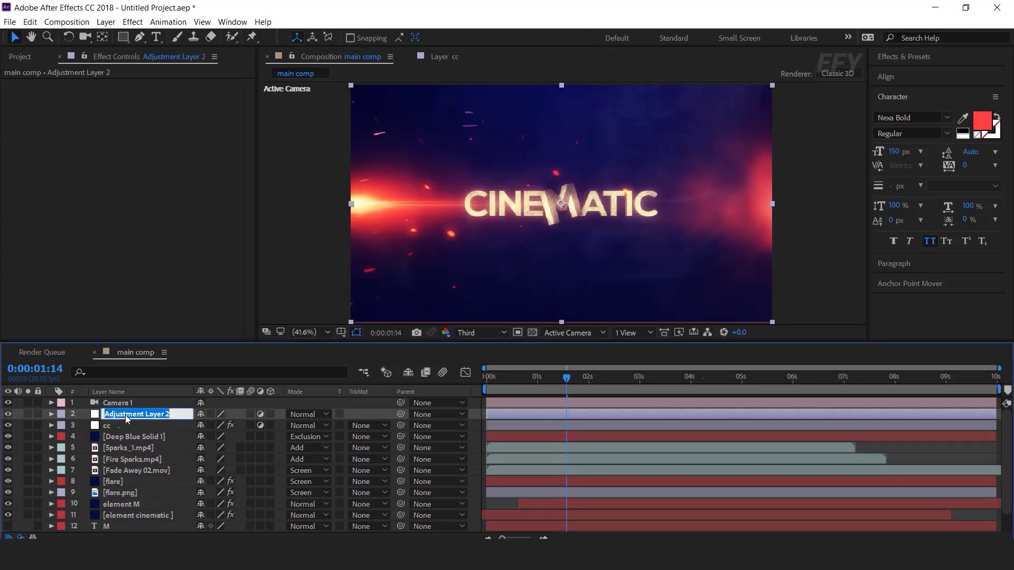
type("sharpen")
key("Return")
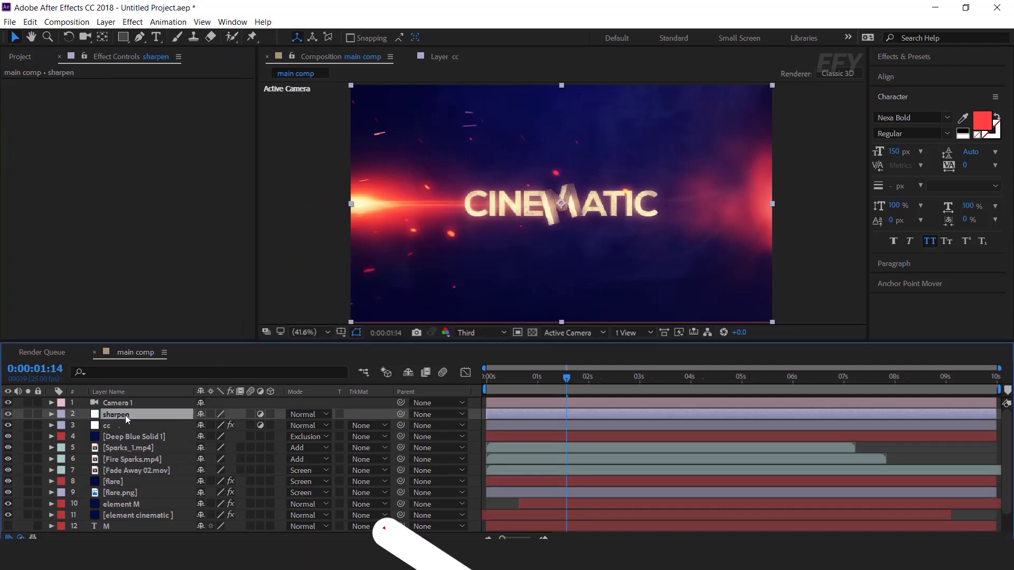
Step: Apply the Sharpen effect to the sharpen layer and set its Sharpen Amount to 8
key("ctrl+space")
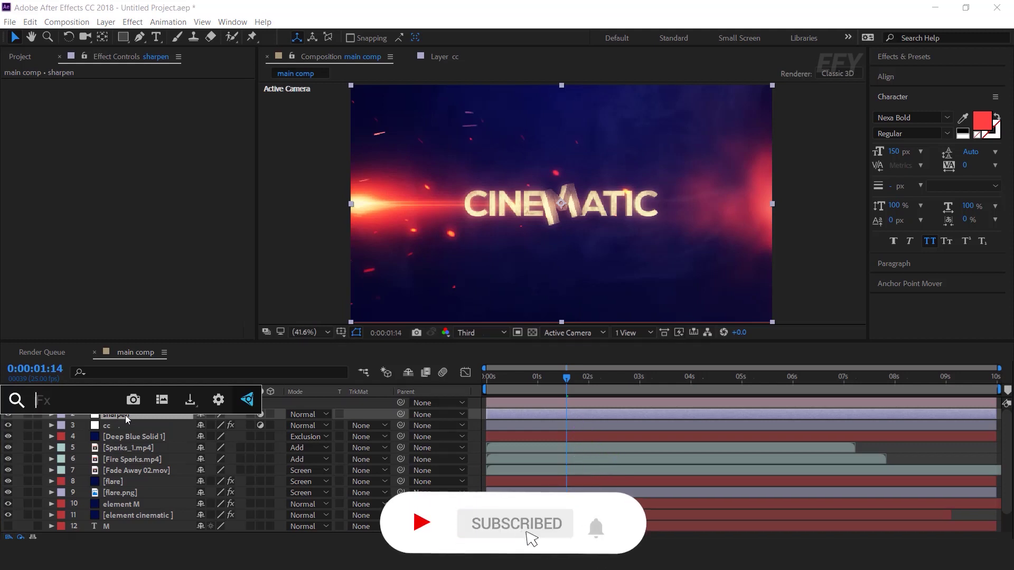
type("shar")
key("Return")
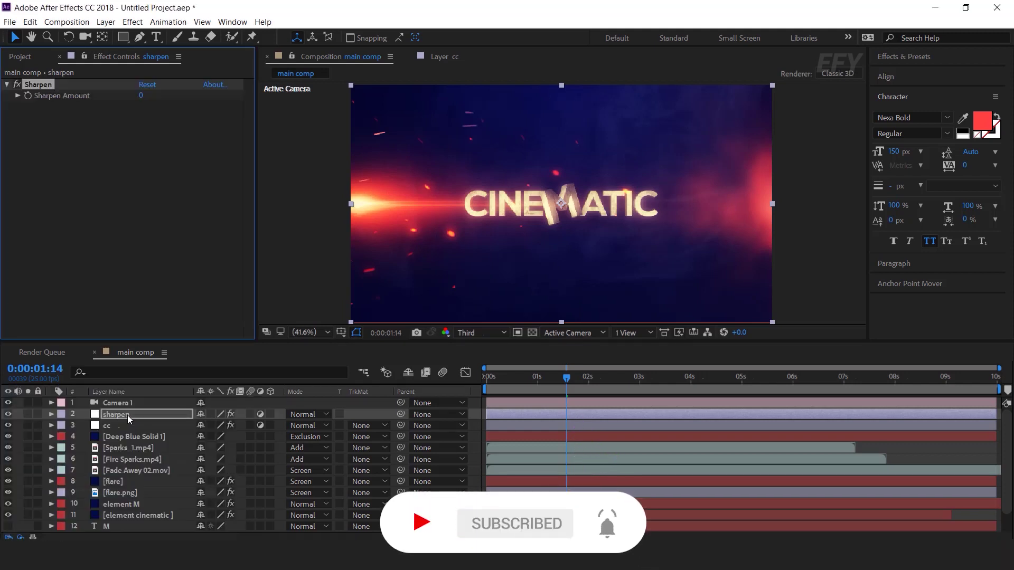
scroll(605, 213, "up", 1)
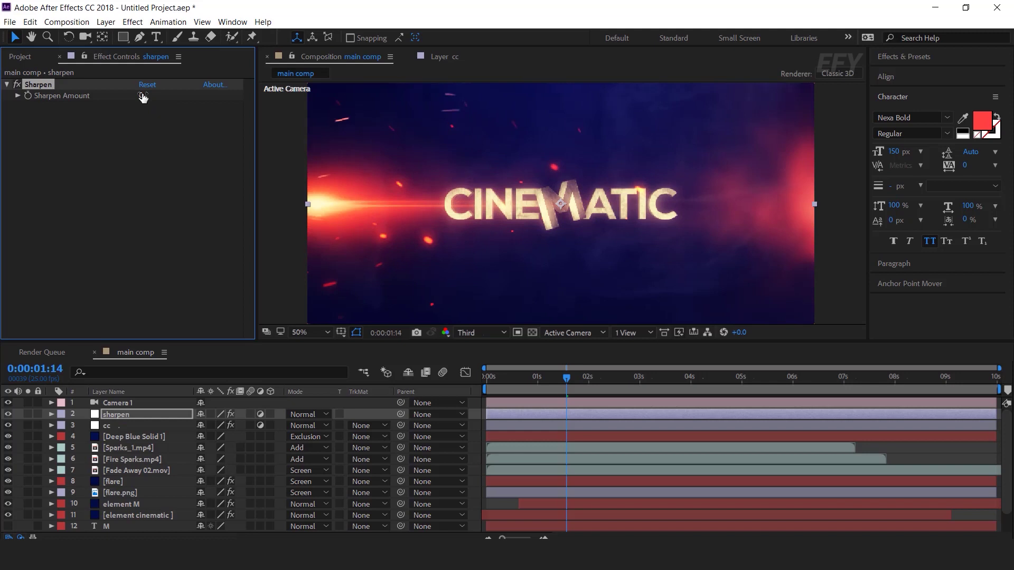
left_click(141, 96)
type("8")
key("Return")
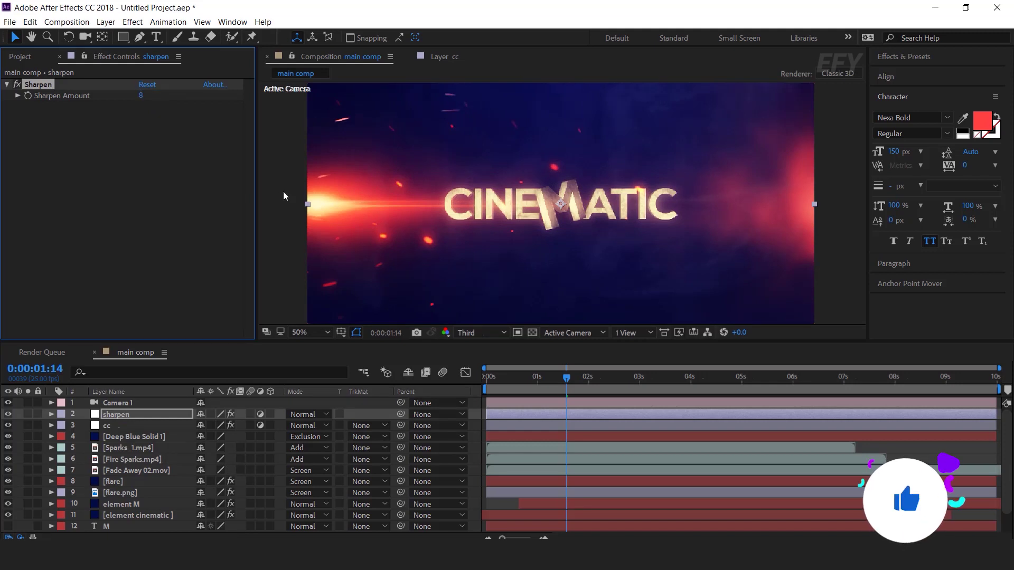
Step: Preview the graded and sharpened title animation from the start and check it up to 0:00:02:09
scroll(543, 219, "down", 2)
left_click(622, 379)
scroll(611, 254, "up", 2)
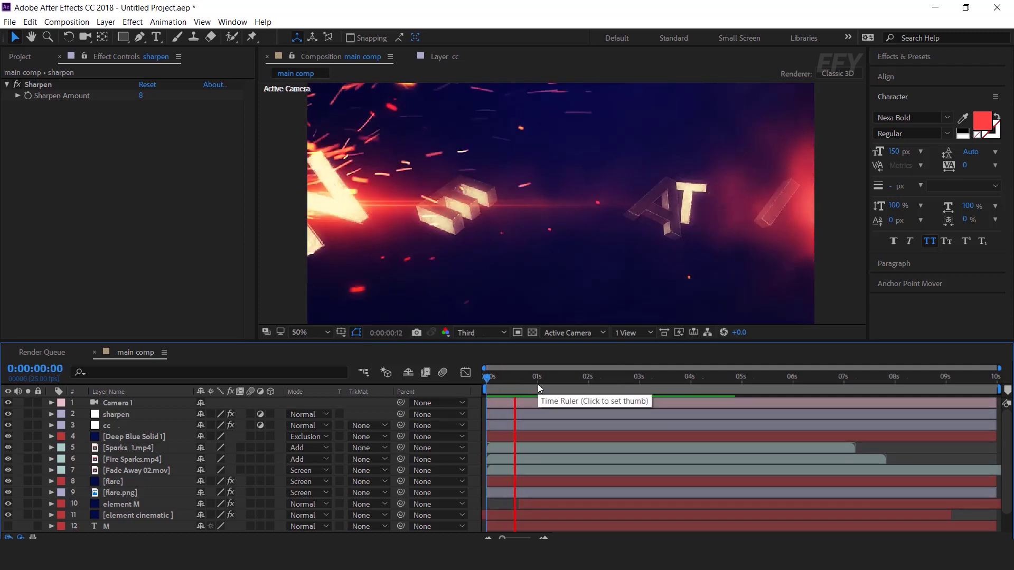
left_click_drag(499, 385, 607, 386)
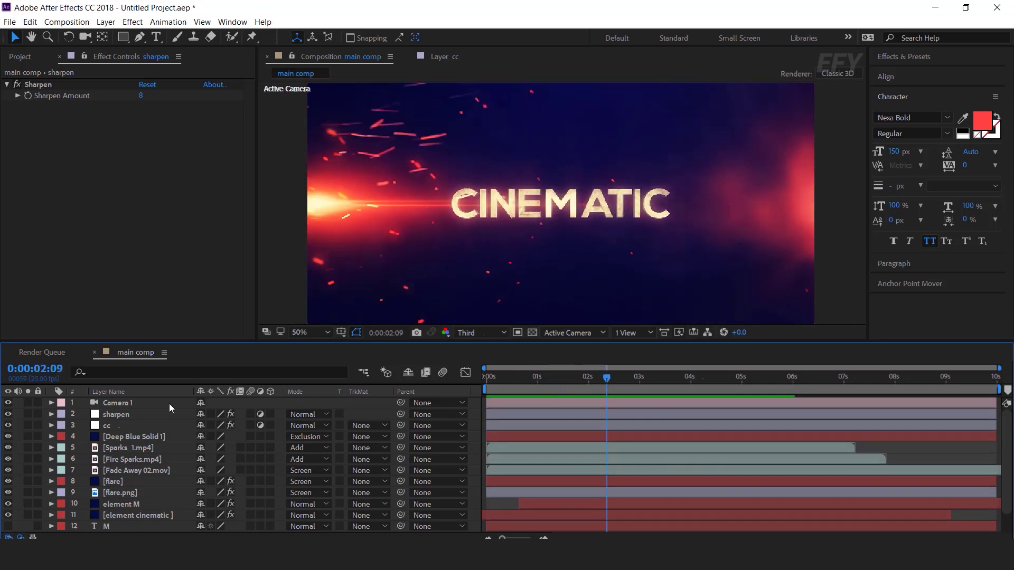
Step: Pre-compose all layers of the main comp into a new composition named scene 1
key("ctrl+a")
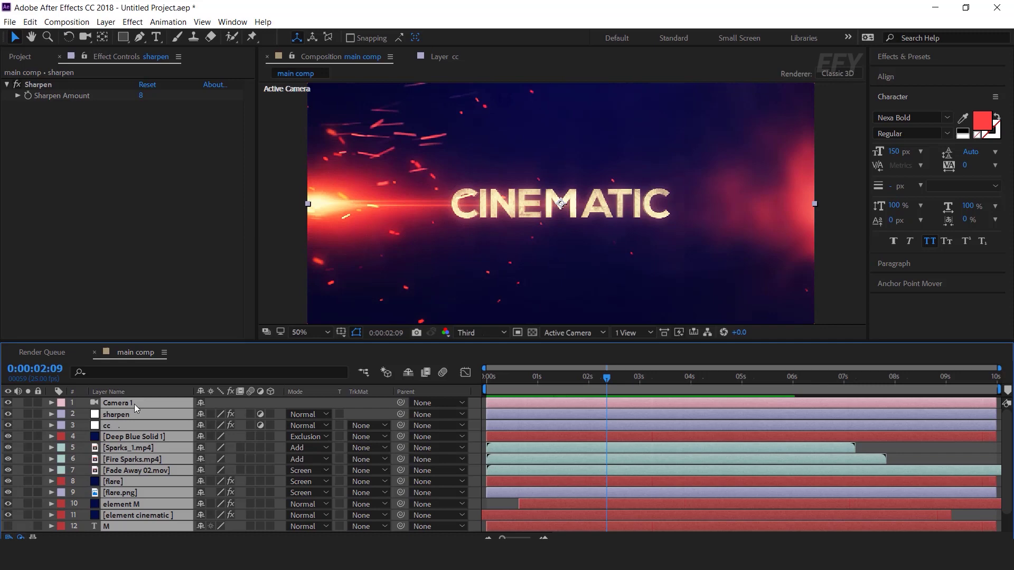
right_click(134, 404)
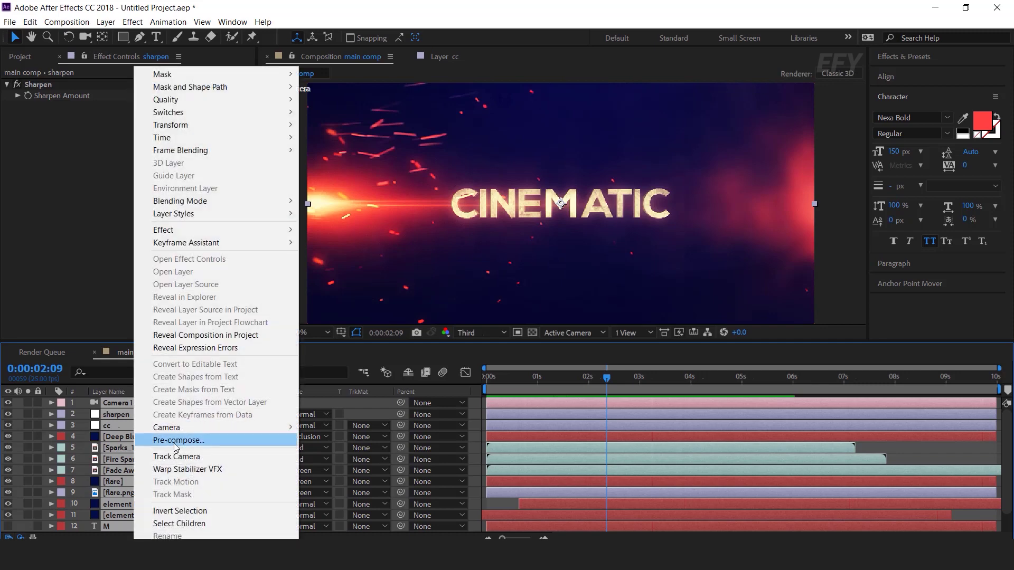
left_click(175, 440)
type("scene 1")
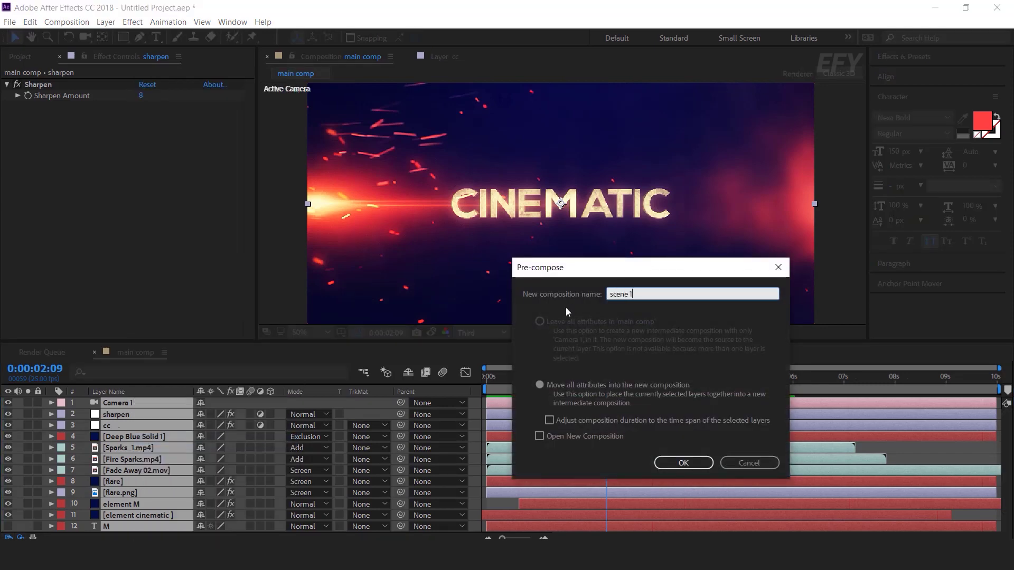
key("Return")
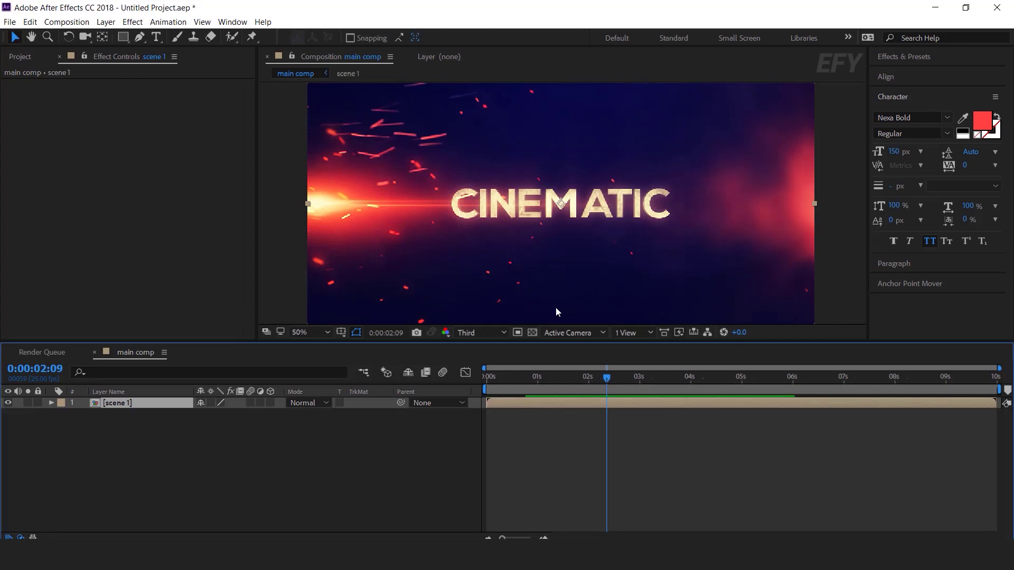
Step: Enable time remapping on the scene 1 layer
left_click_drag(607, 379, 508, 381)
right_click(116, 404)
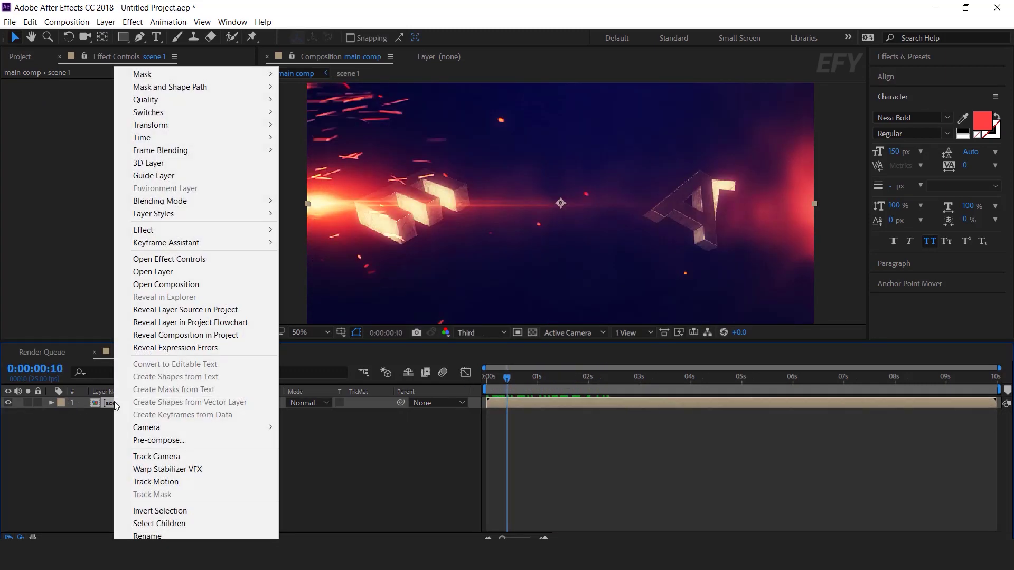
mouse_move(144, 138)
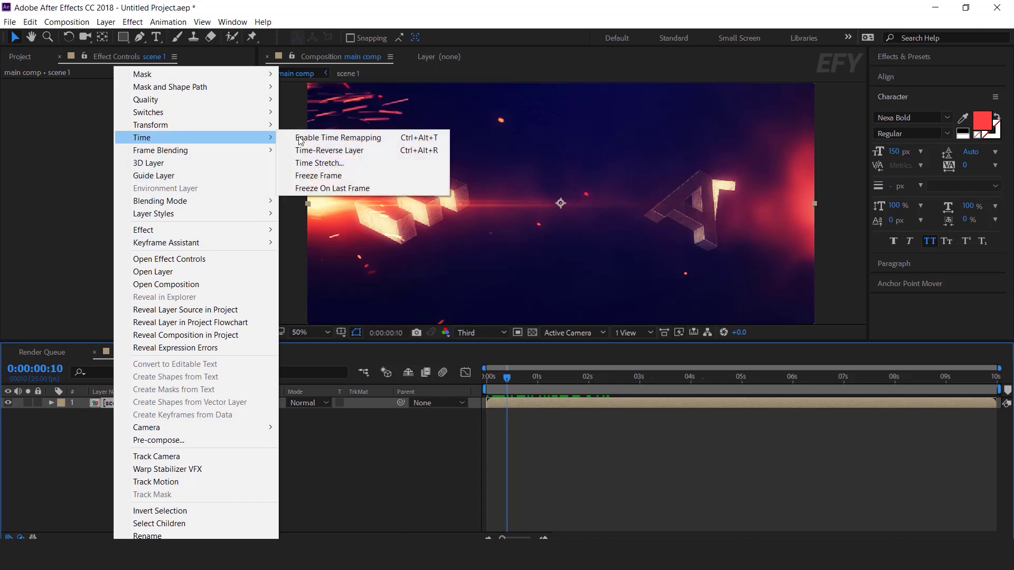
left_click(363, 138)
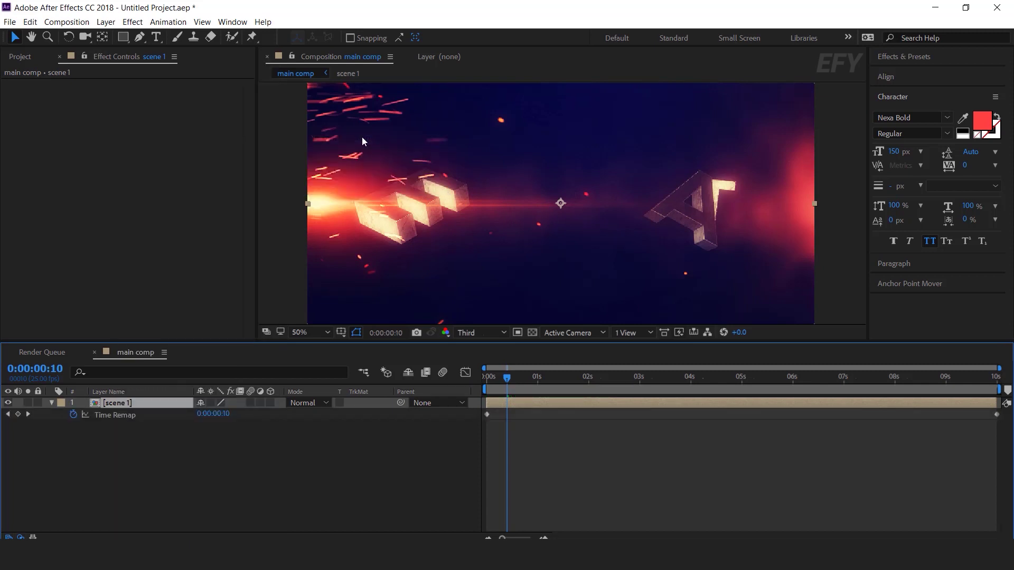
Step: Add a Time Remap keyframe at 0:00:00:21 and another at 0:00:01:23 with its value set to 0:00:01:01
left_click_drag(503, 379, 529, 385)
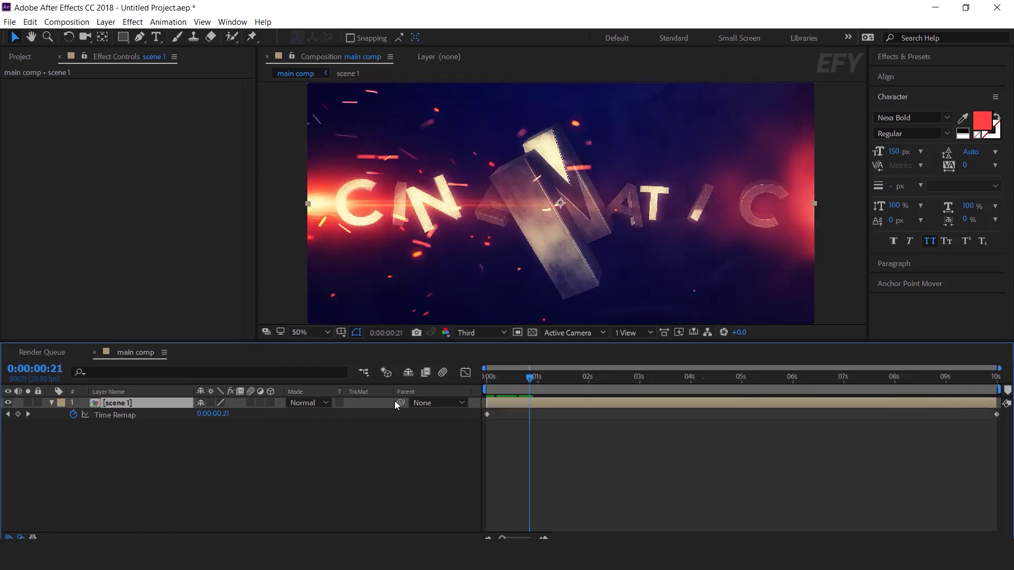
left_click(18, 414)
left_click_drag(531, 380, 585, 380)
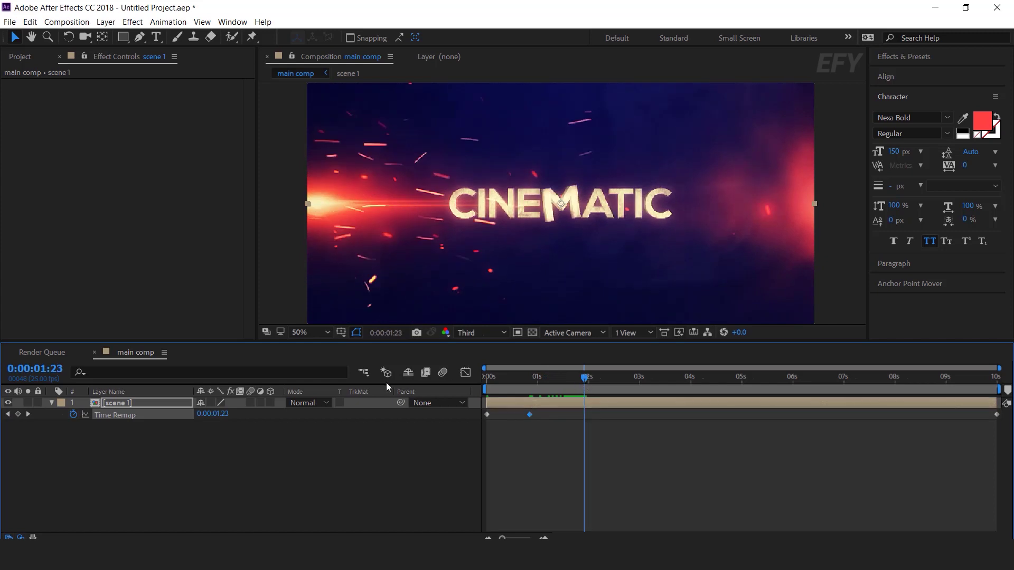
left_click_drag(227, 418, 212, 416)
Step: Preview the time-remapped title animation from the start of the main comp
left_click_drag(520, 380, 480, 385)
key("space")
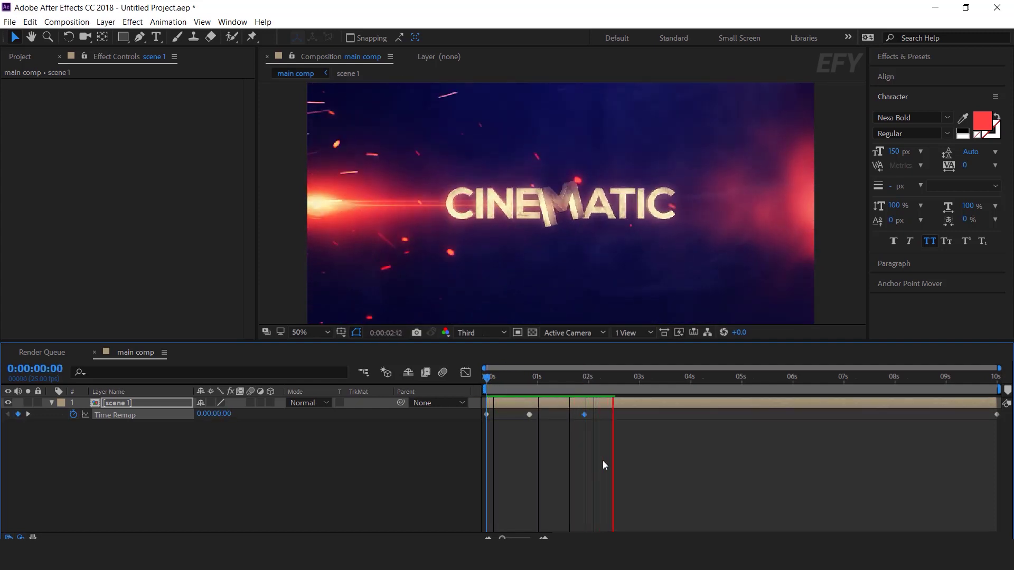
key("space")
Step: Apply Easy Ease to the Time Remap keyframe at 0:00:01:23
left_click_drag(606, 427, 575, 412)
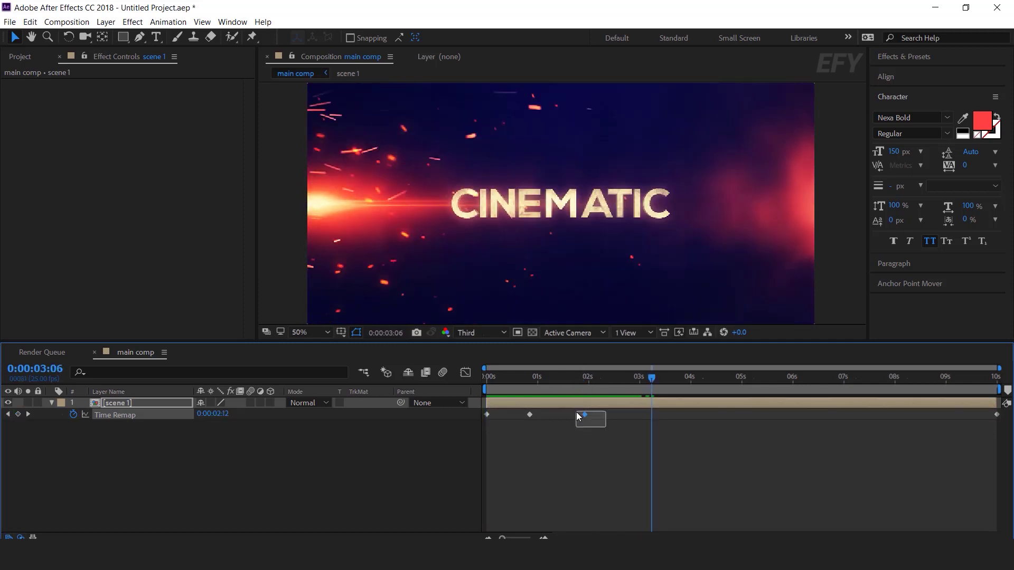
right_click(584, 415)
mouse_move(682, 408)
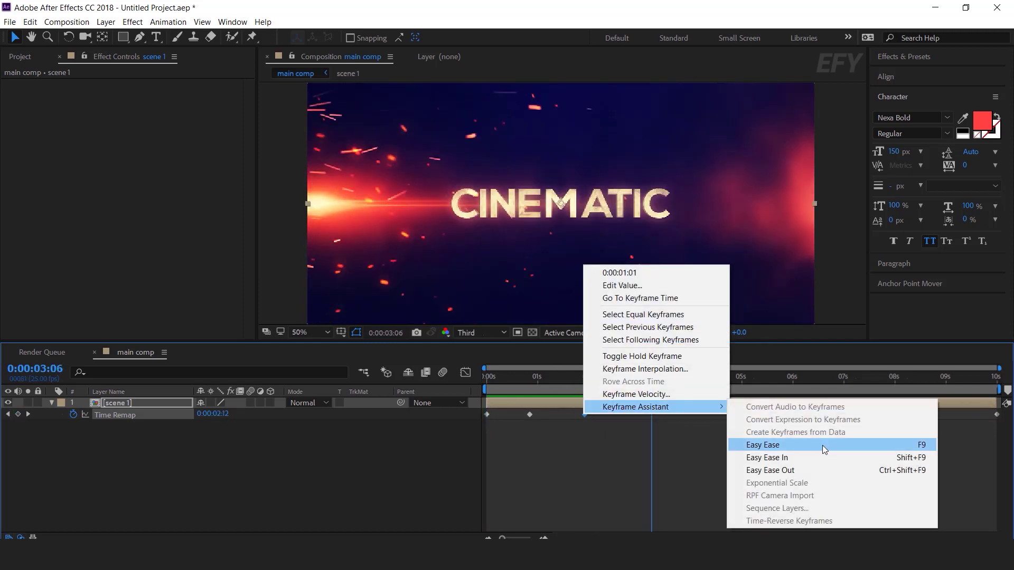
left_click(822, 446)
Step: Apply Easy Ease Out to the Time Remap keyframe at 0:00:00:21
left_click(531, 415)
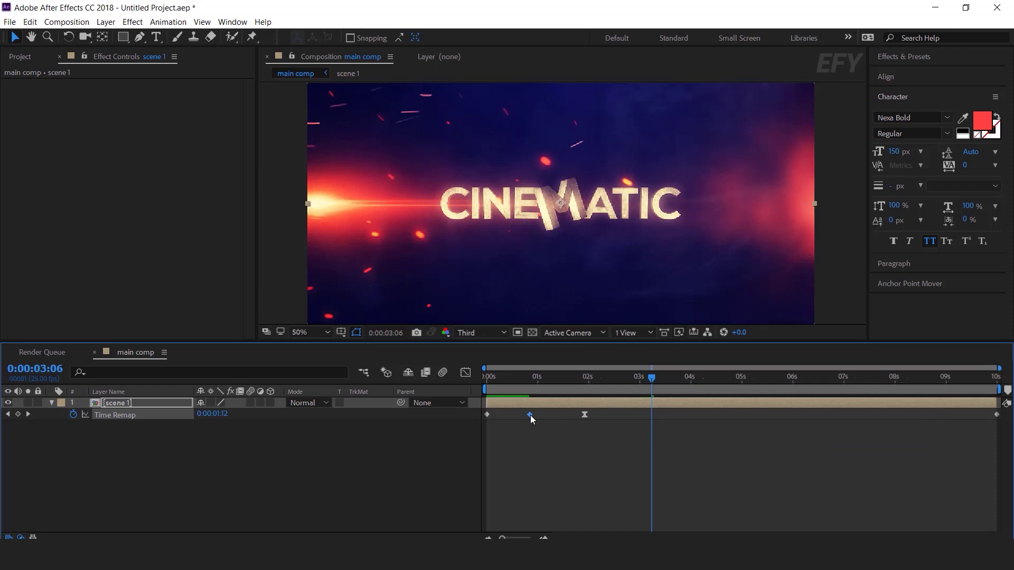
right_click(531, 416)
mouse_move(667, 407)
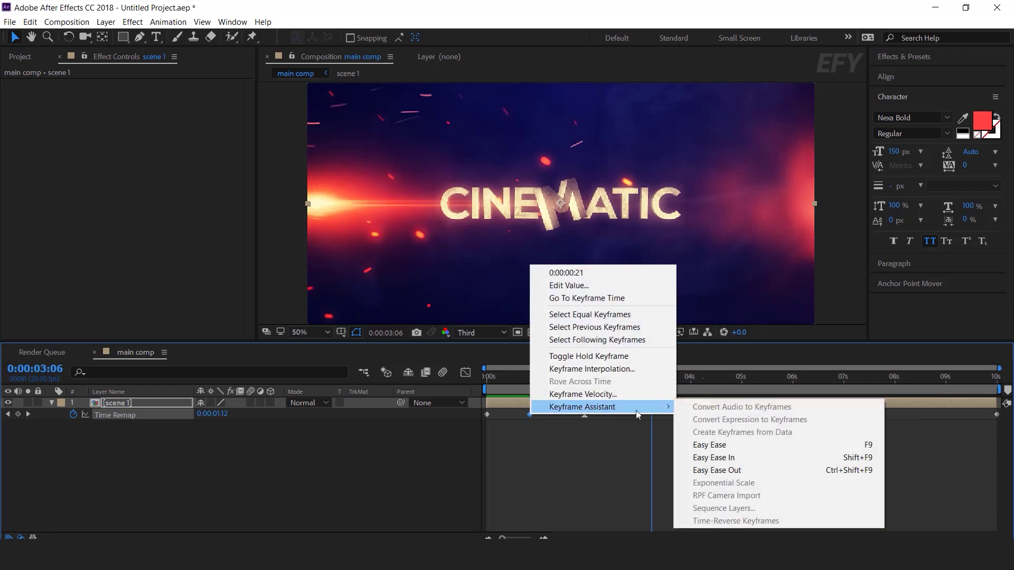
left_click(752, 471)
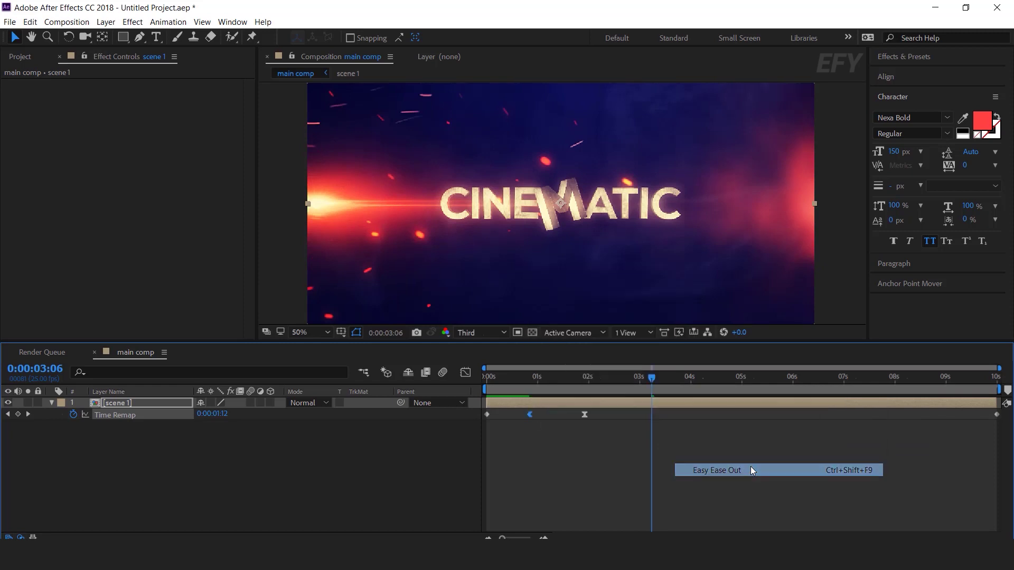
Step: Apply Easy Ease In to the last Time Remap keyframe at the end of the scene 1 layer
right_click(997, 417)
mouse_move(930, 407)
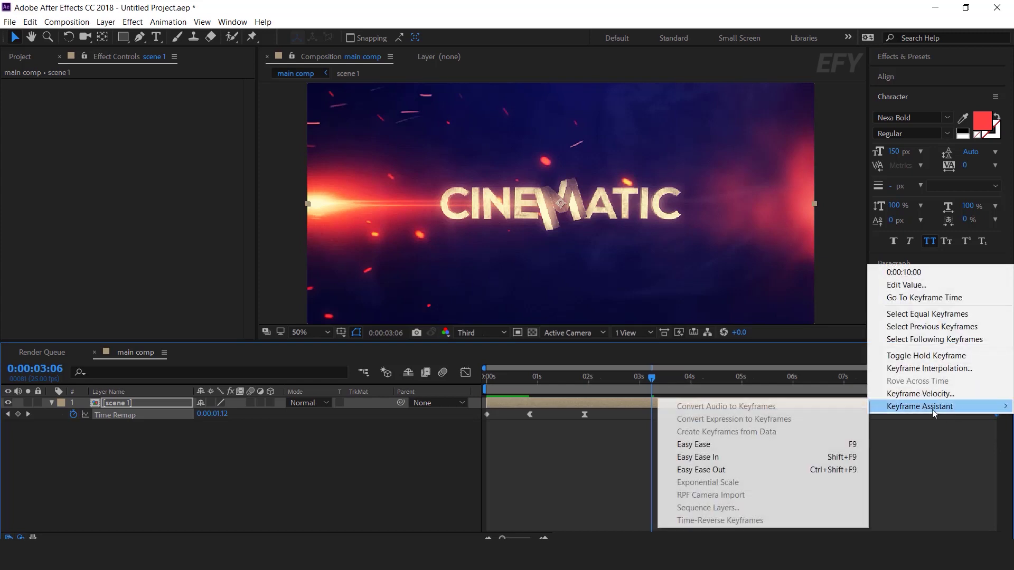
left_click(692, 457)
Step: Play the eased slow-motion animation from the start and check the frame at 0:00:04:07
left_click(492, 379)
key("space")
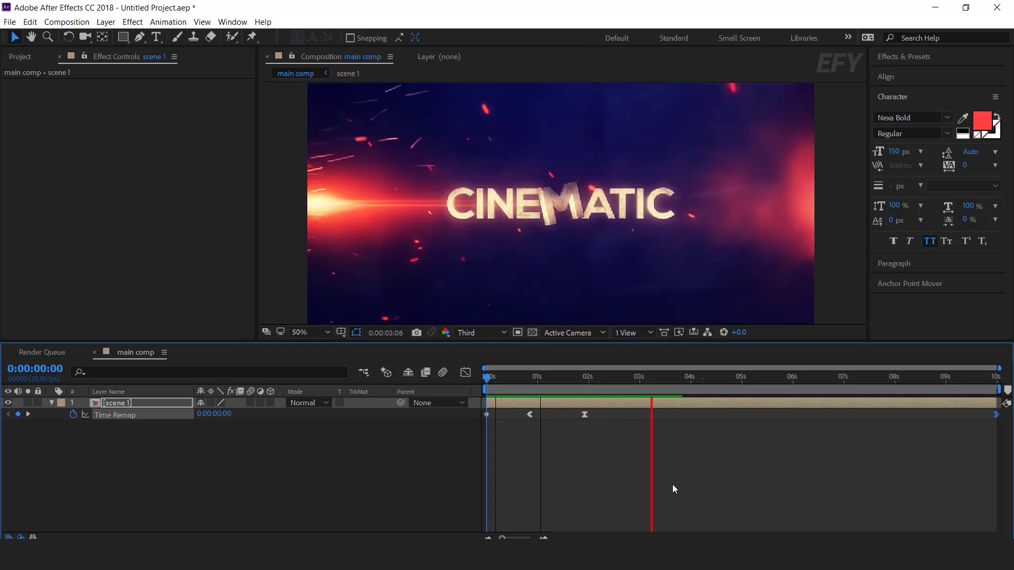
left_click(706, 378)
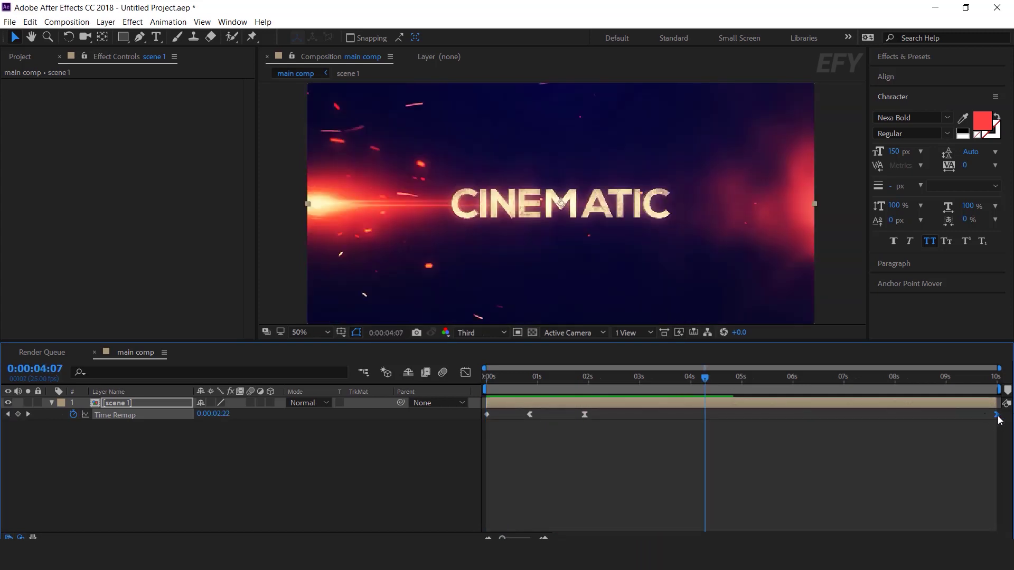
Step: Move the last Time Remap keyframe earlier, to a little before 8 seconds, and preview the new timing from the start
left_click_drag(996, 415, 882, 423)
left_click_drag(674, 374, 486, 378)
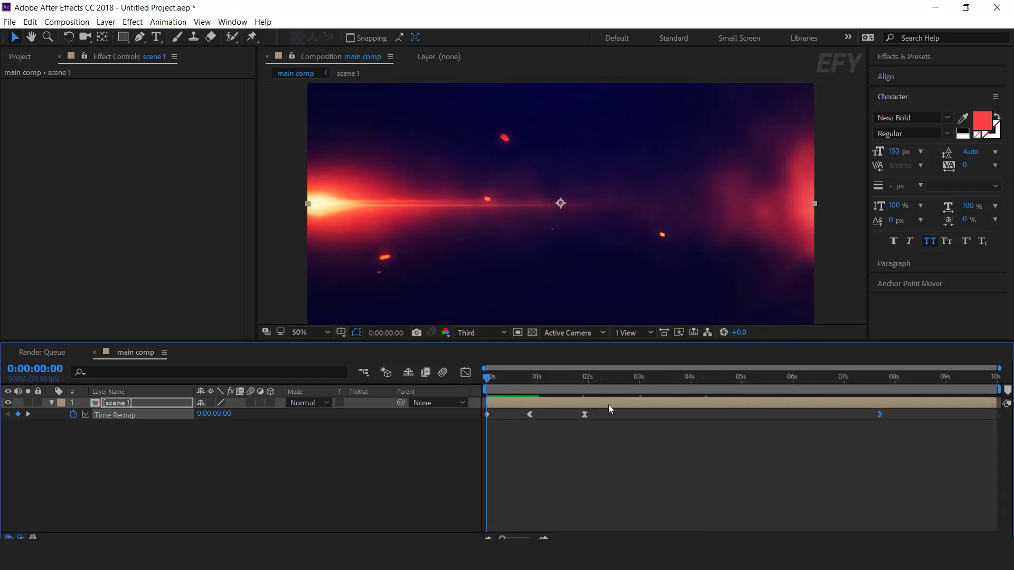
key("space")
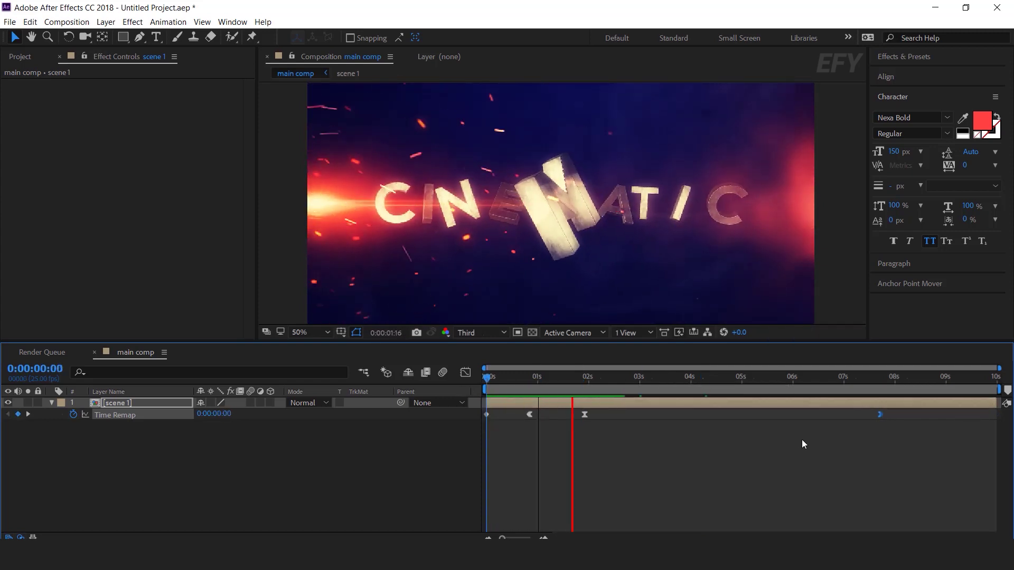